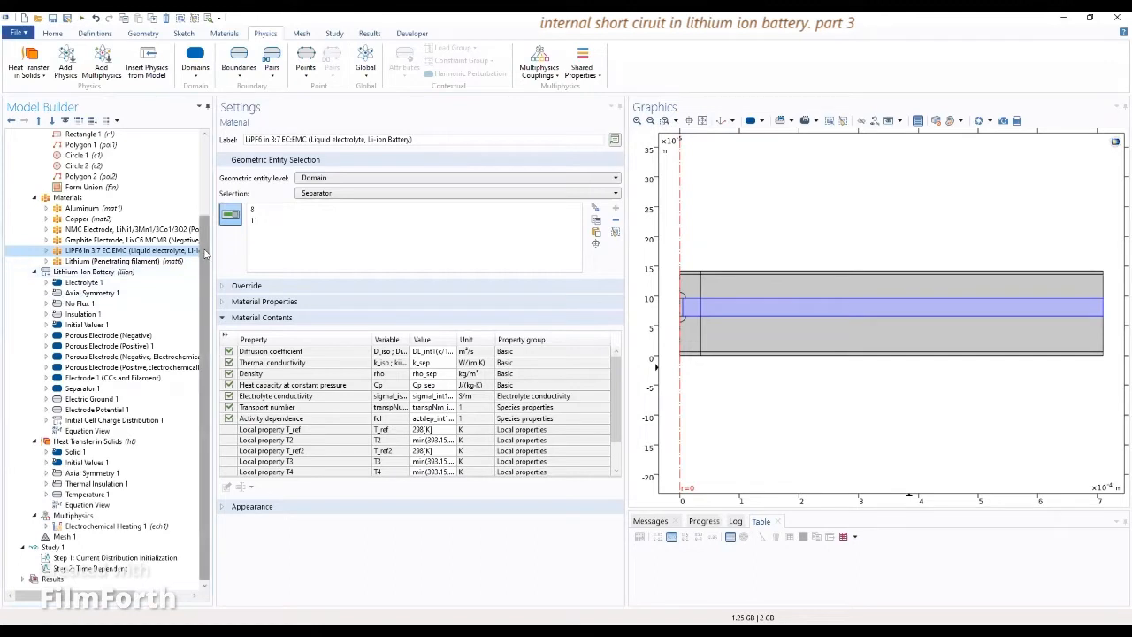
left_click_drag(206, 254, 203, 168)
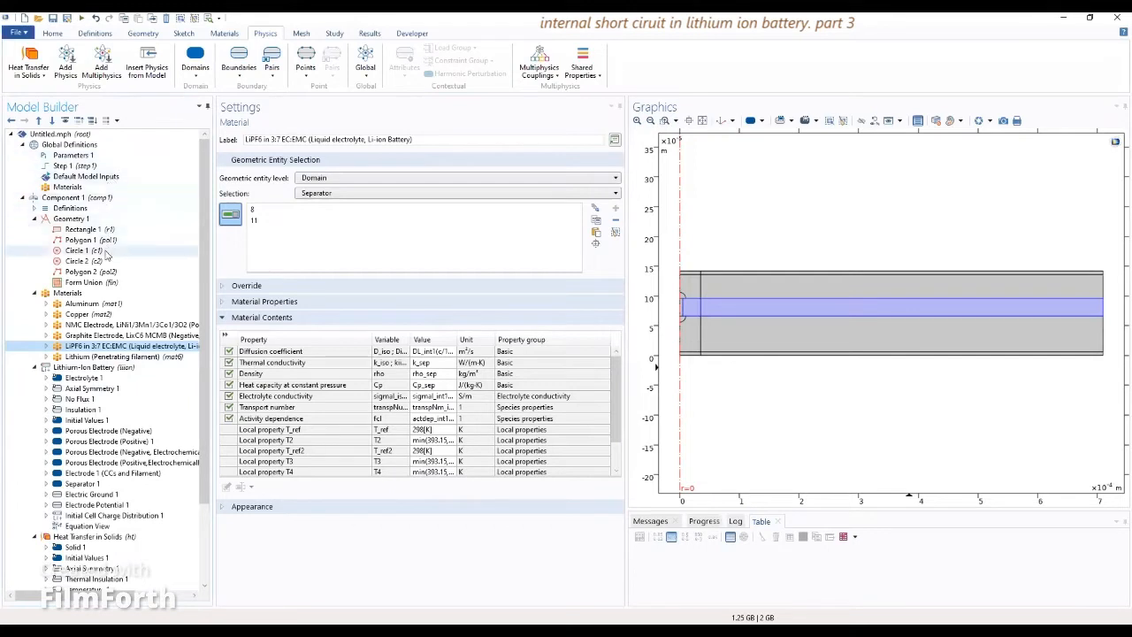
scroll(104, 314, "down", 3)
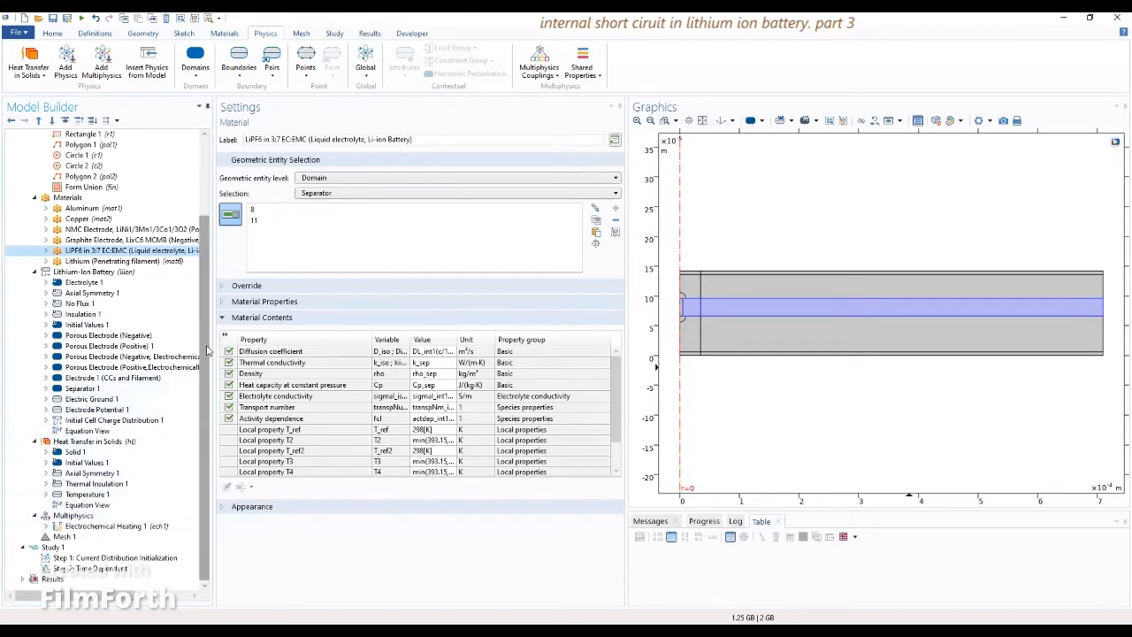
left_click_drag(209, 352, 211, 271)
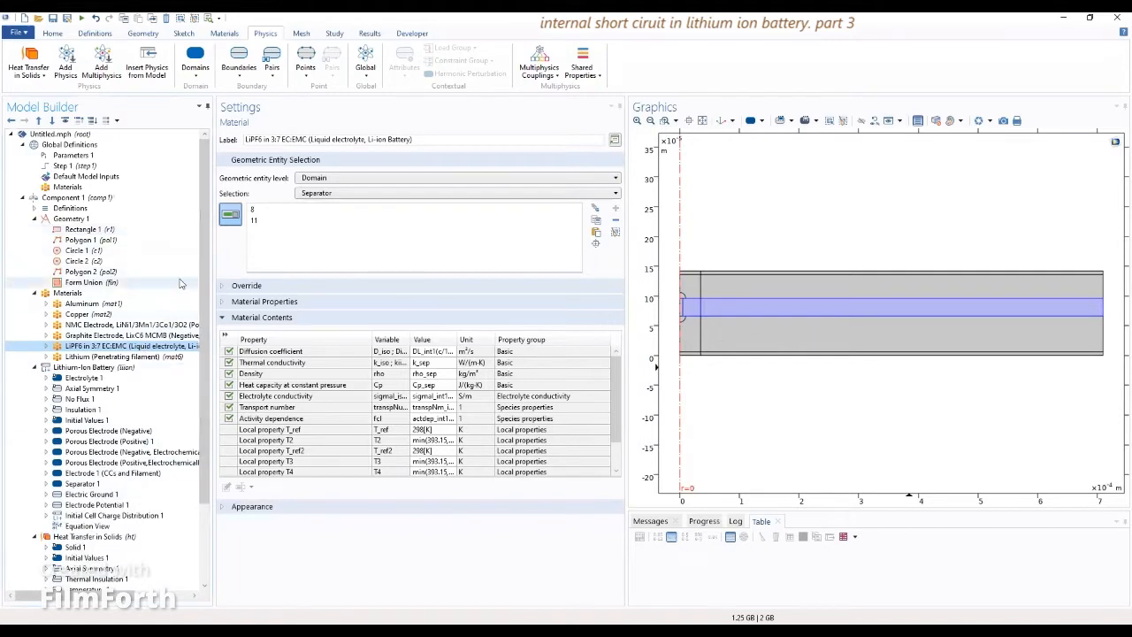
scroll(182, 283, "down", 3)
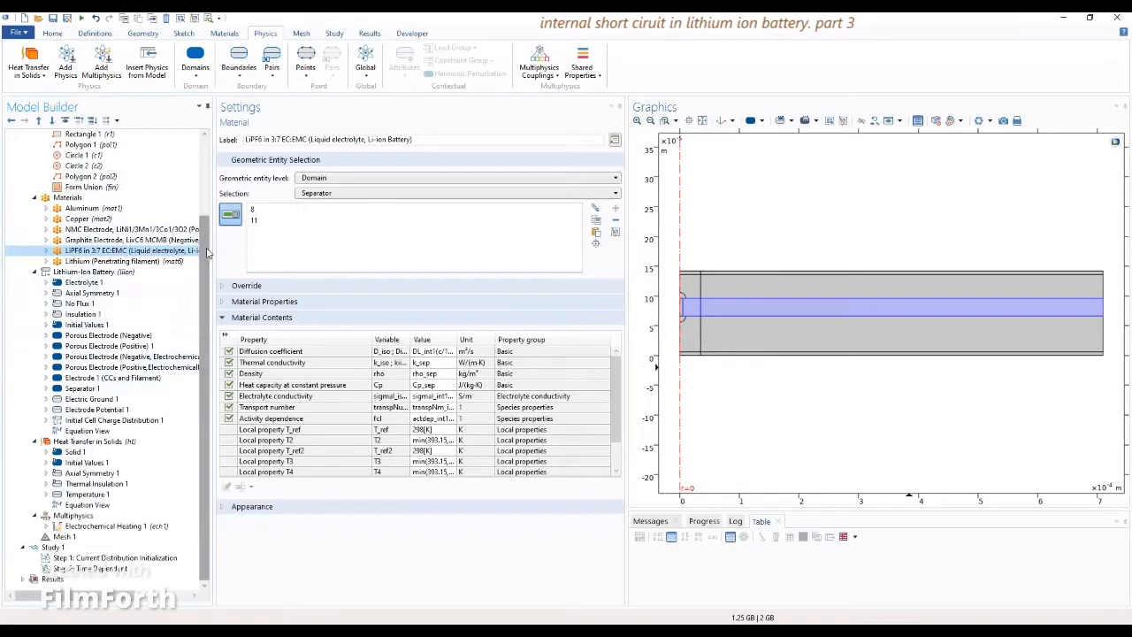
left_click_drag(210, 254, 210, 226)
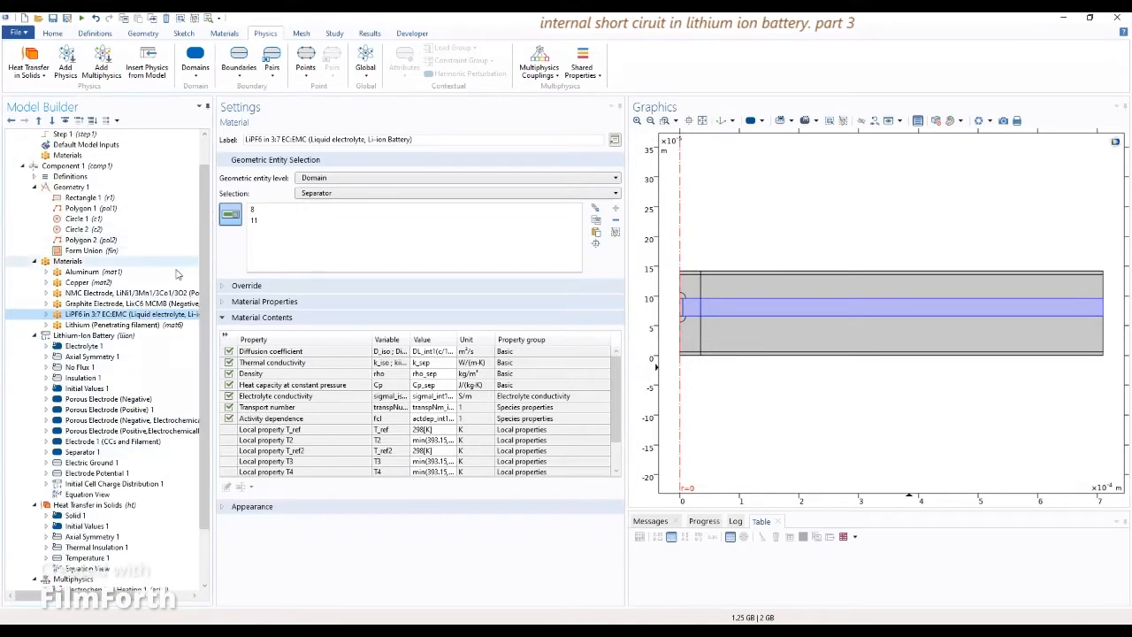
scroll(168, 287, "down", 1)
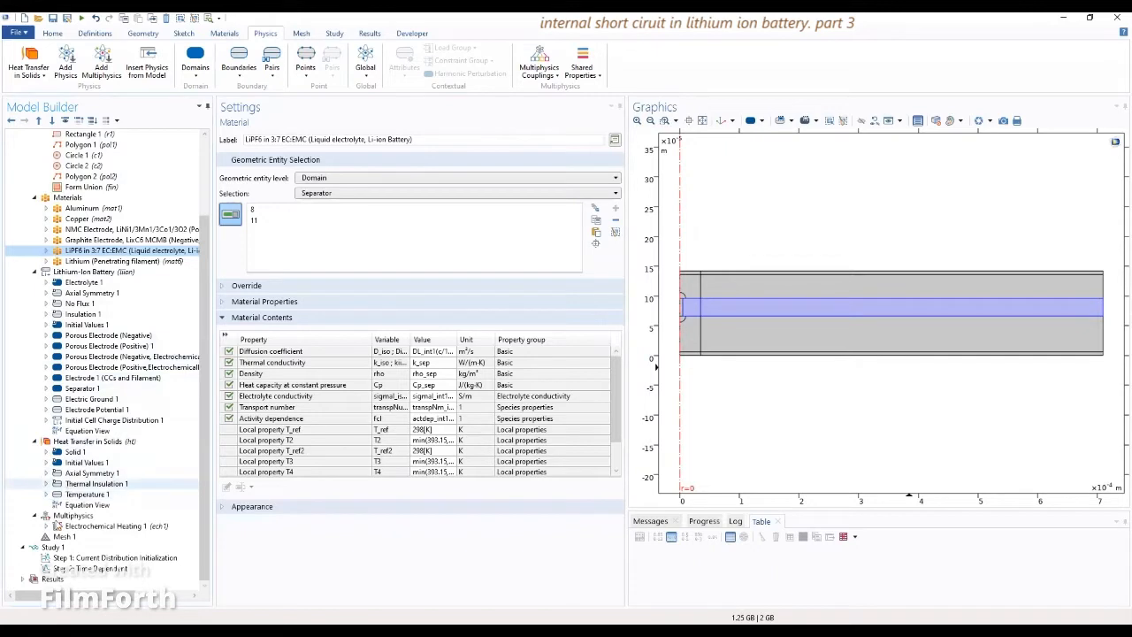
Add a Free Triangular operation to Mesh 1 and set its geometric entity level to Domain
left_click(65, 537)
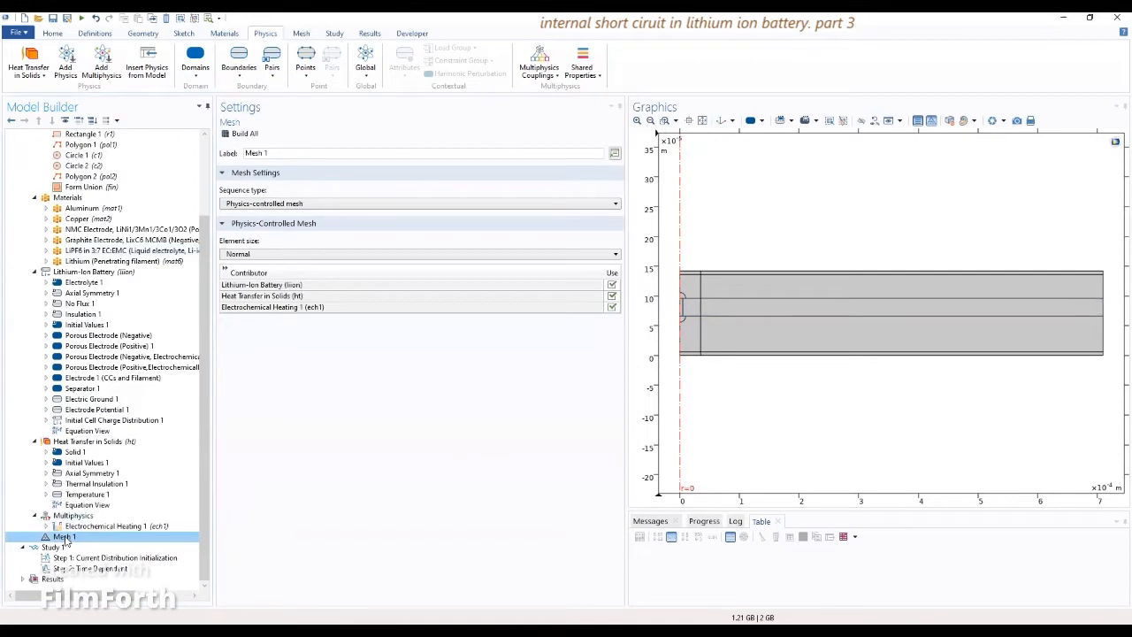
right_click(66, 538)
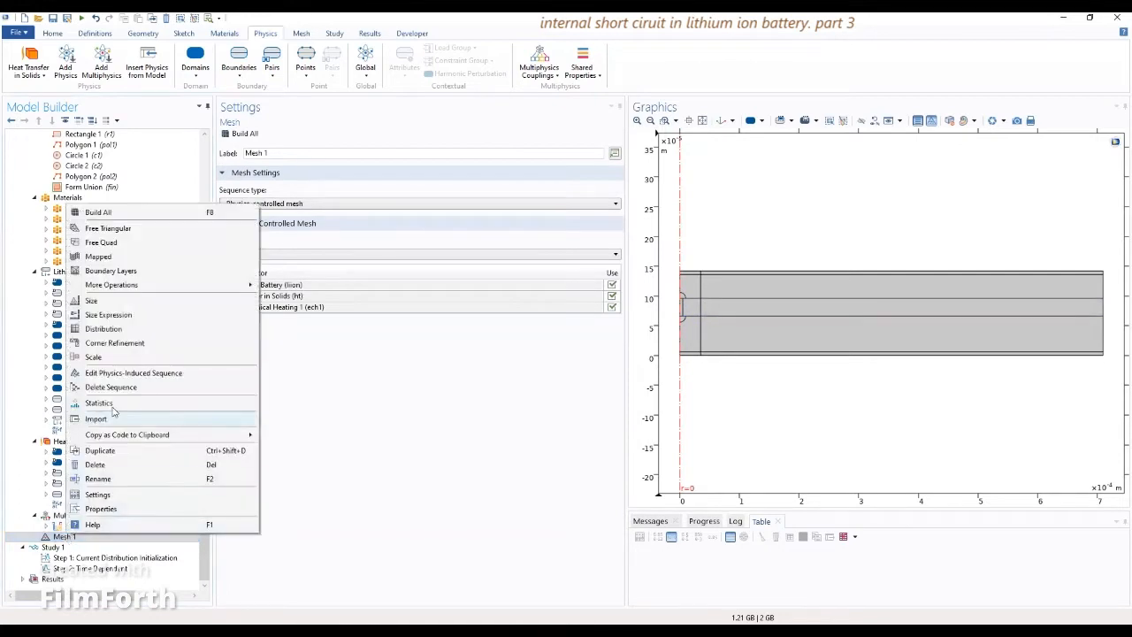
left_click(109, 229)
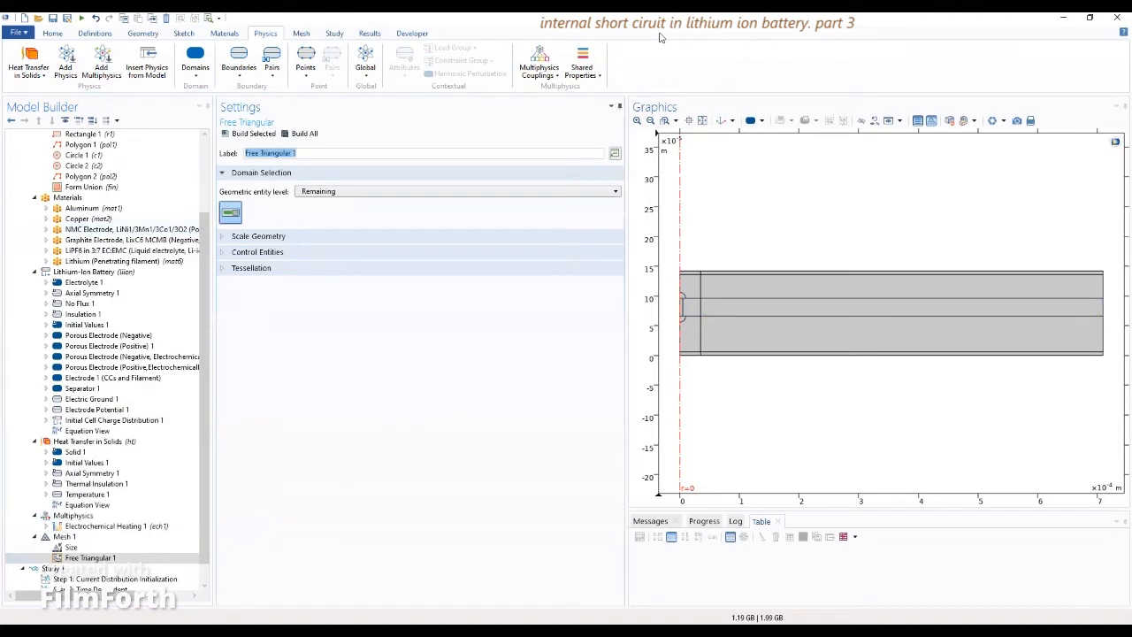
left_click(316, 195)
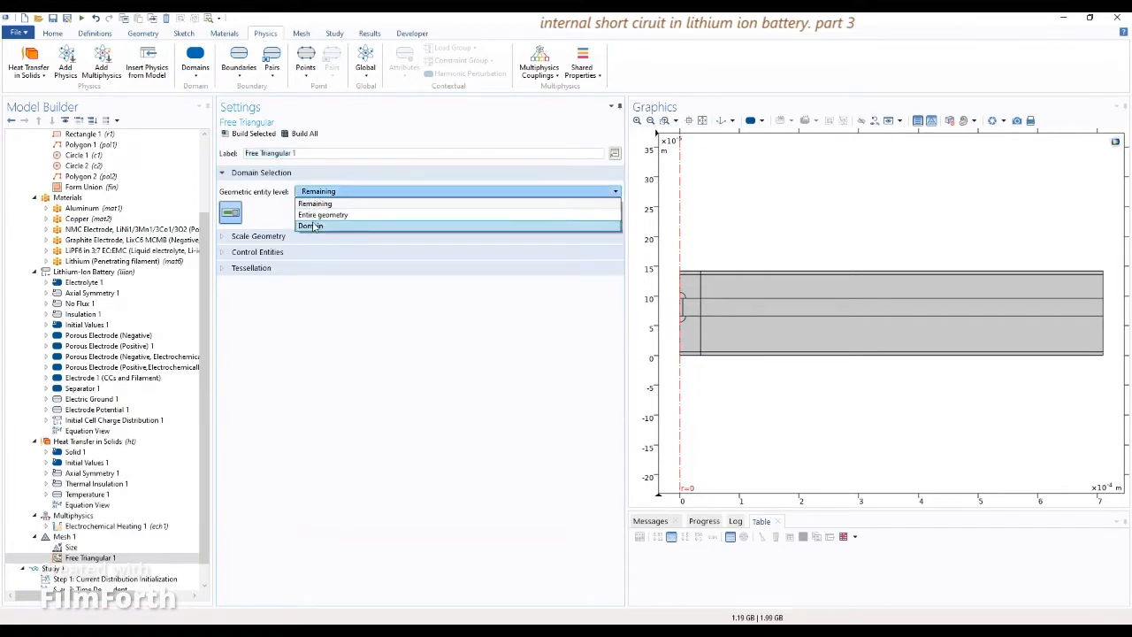
left_click(313, 226)
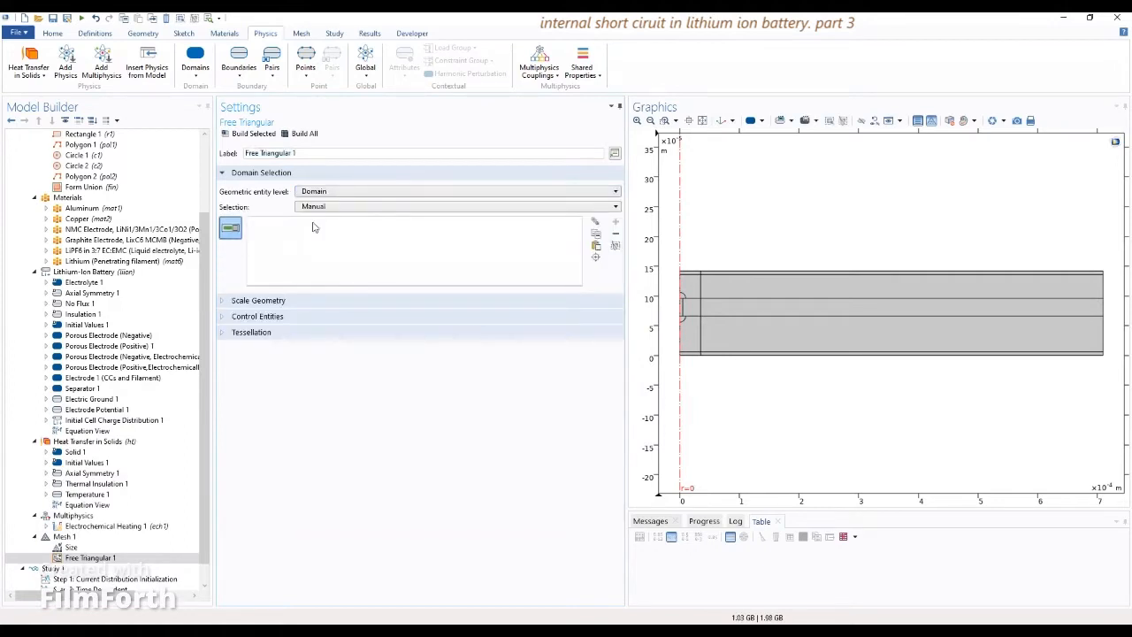
Assign domains 1 to 6, in the narrow strip beside the symmetry axis, to the Free Triangular mesh
left_click(702, 308)
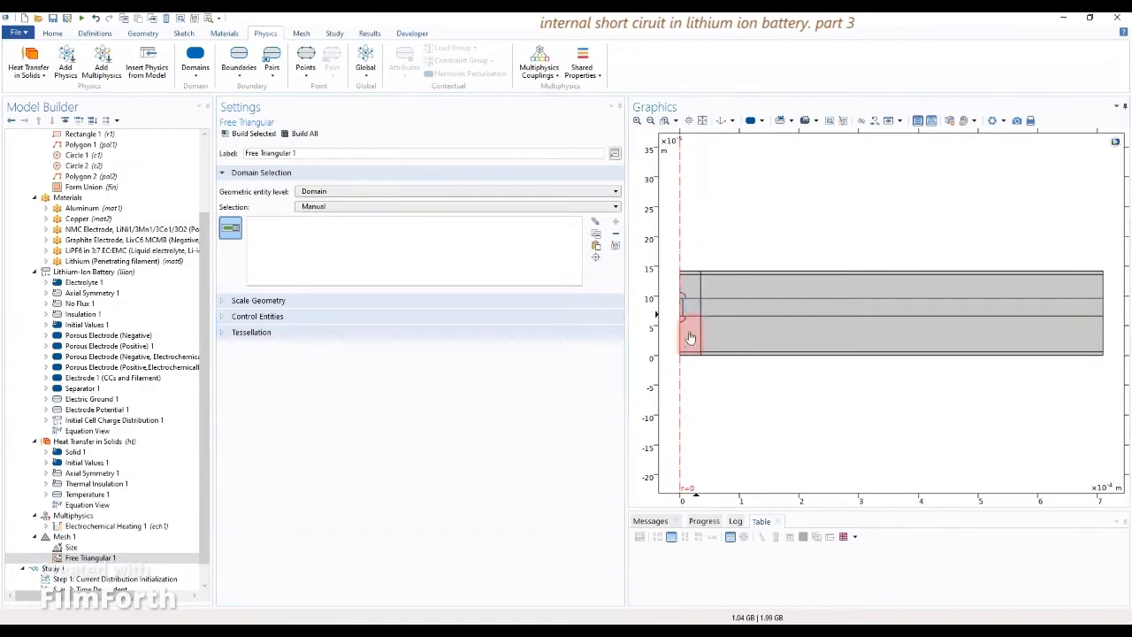
left_click(689, 342)
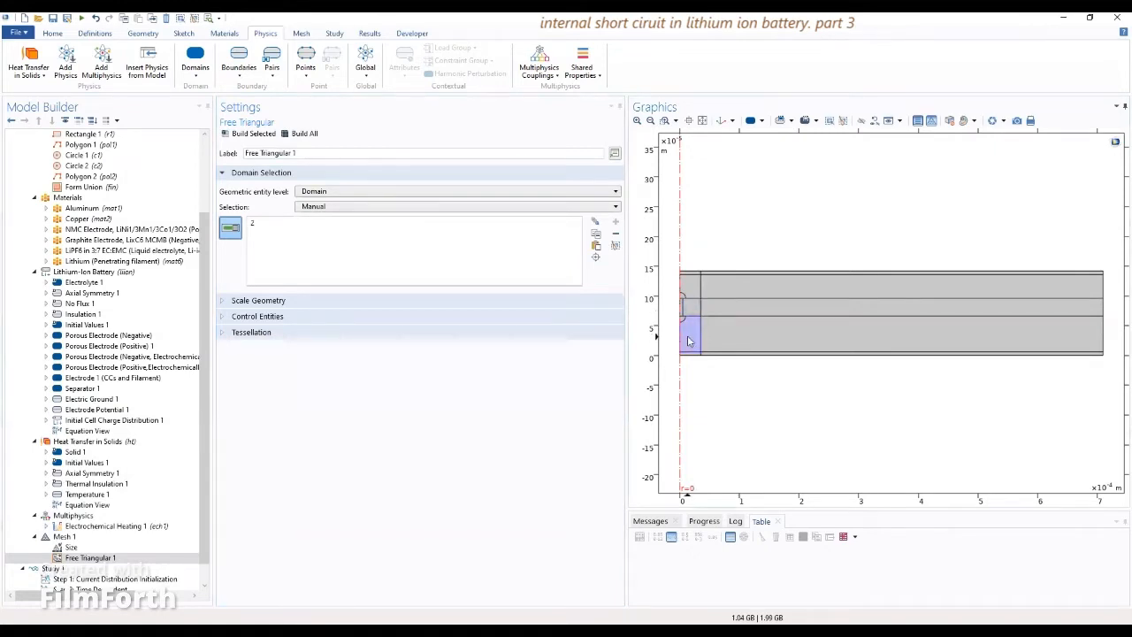
left_click(732, 348)
left_click(727, 343)
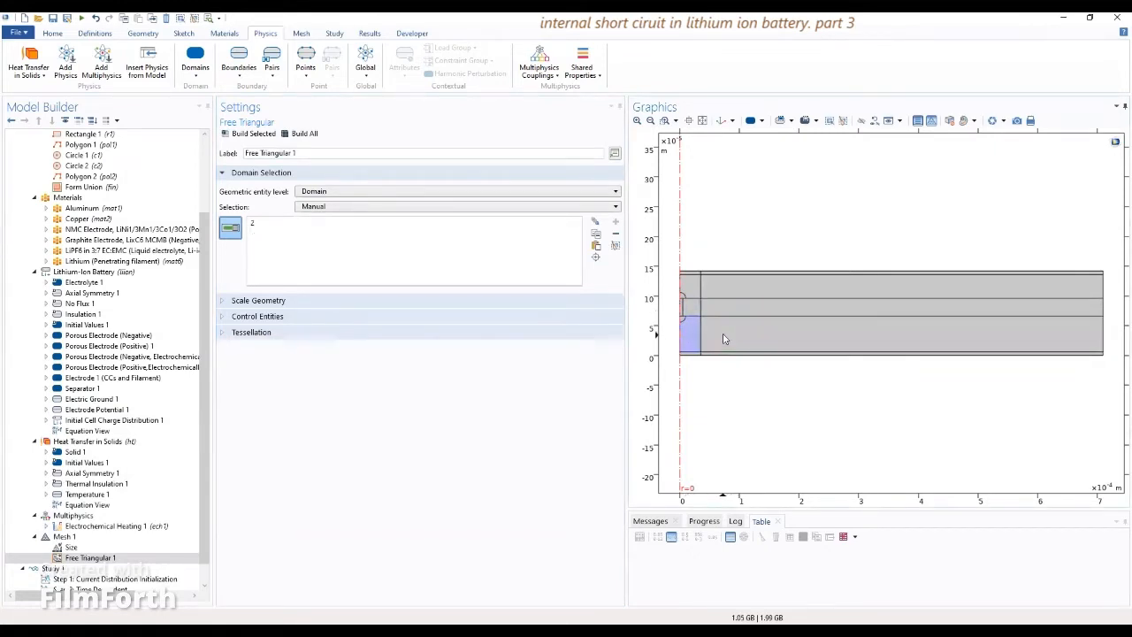
left_click(683, 324)
left_click(683, 303)
left_click(687, 298)
left_click(687, 293)
left_click(692, 314)
left_click(692, 313)
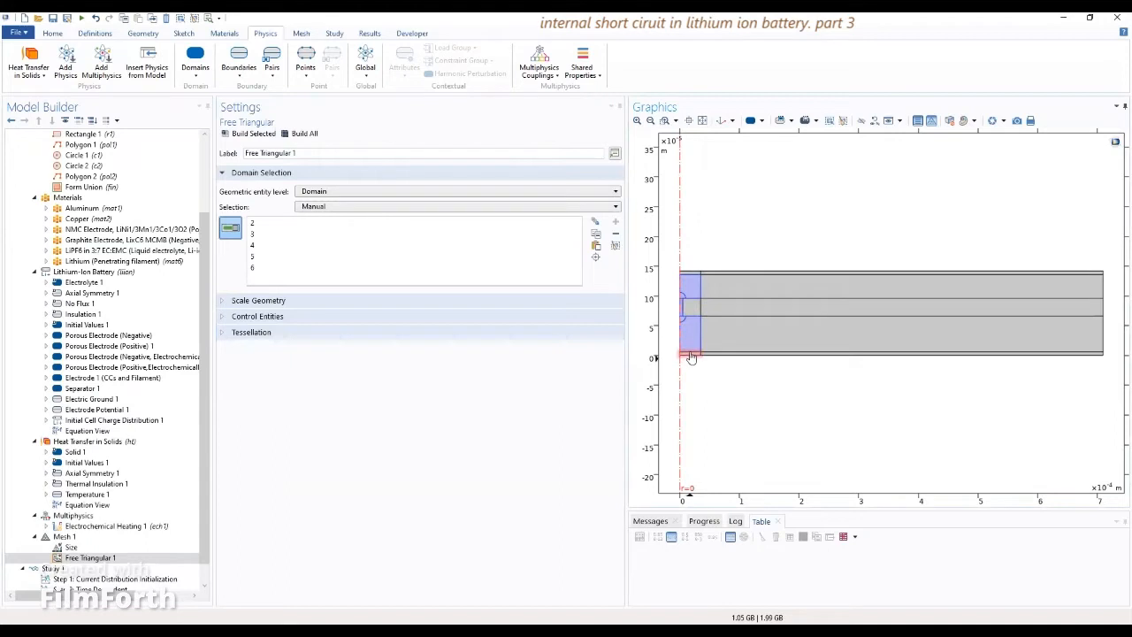
left_click(691, 356)
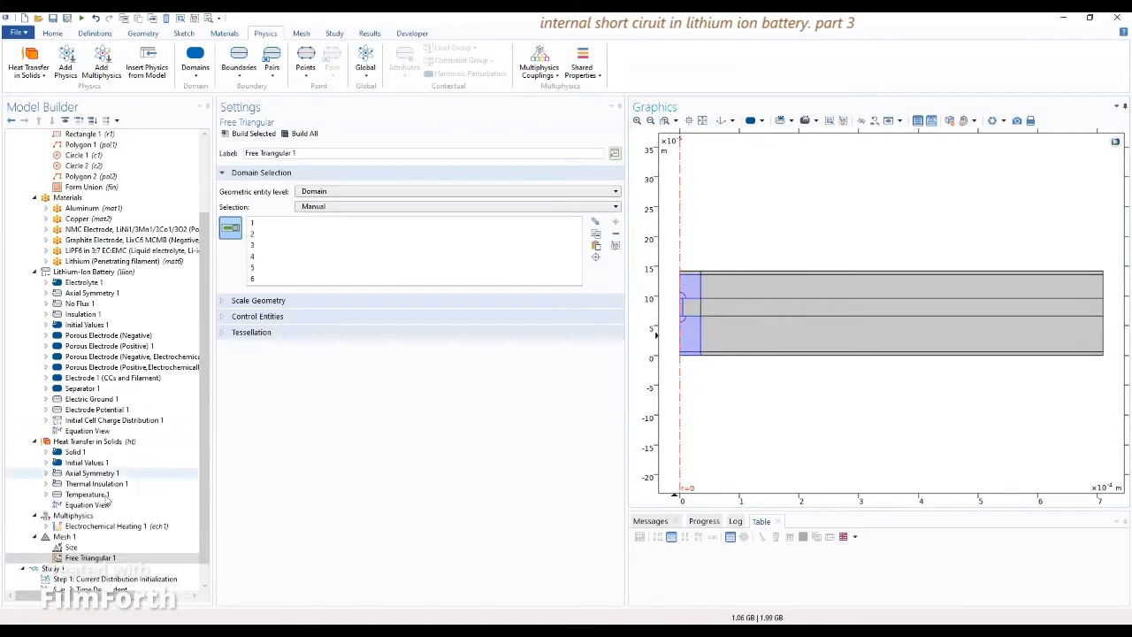
Add a Distribution to the Free Triangular mesh and enter boundaries 35 and 36, the two filament arcs, as its selection
left_click(81, 558)
right_click(81, 560)
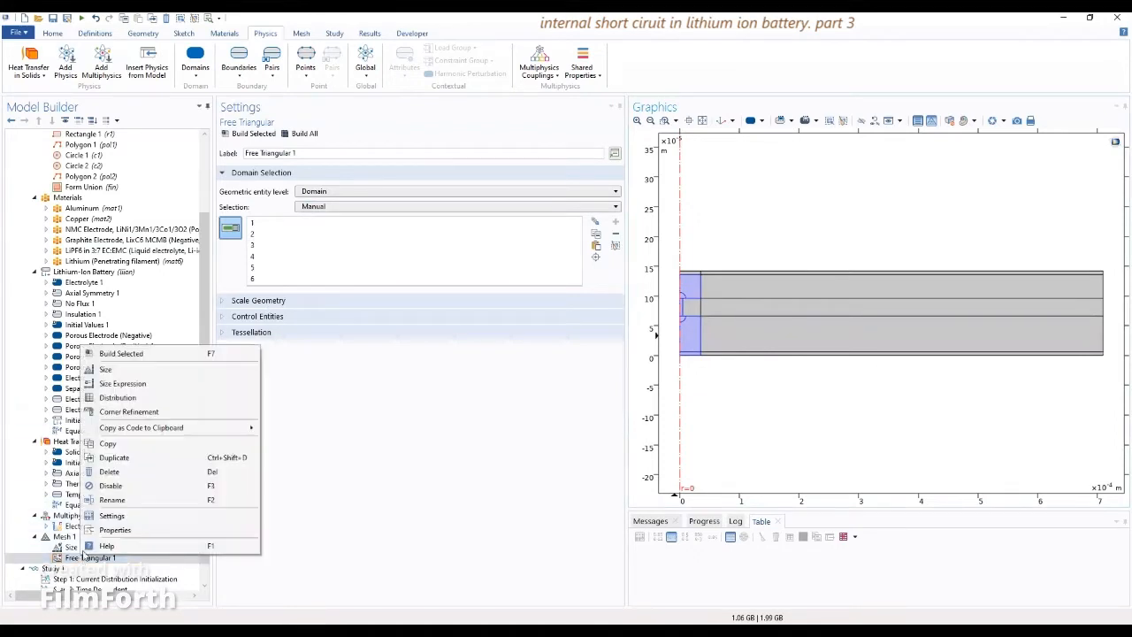
left_click(121, 399)
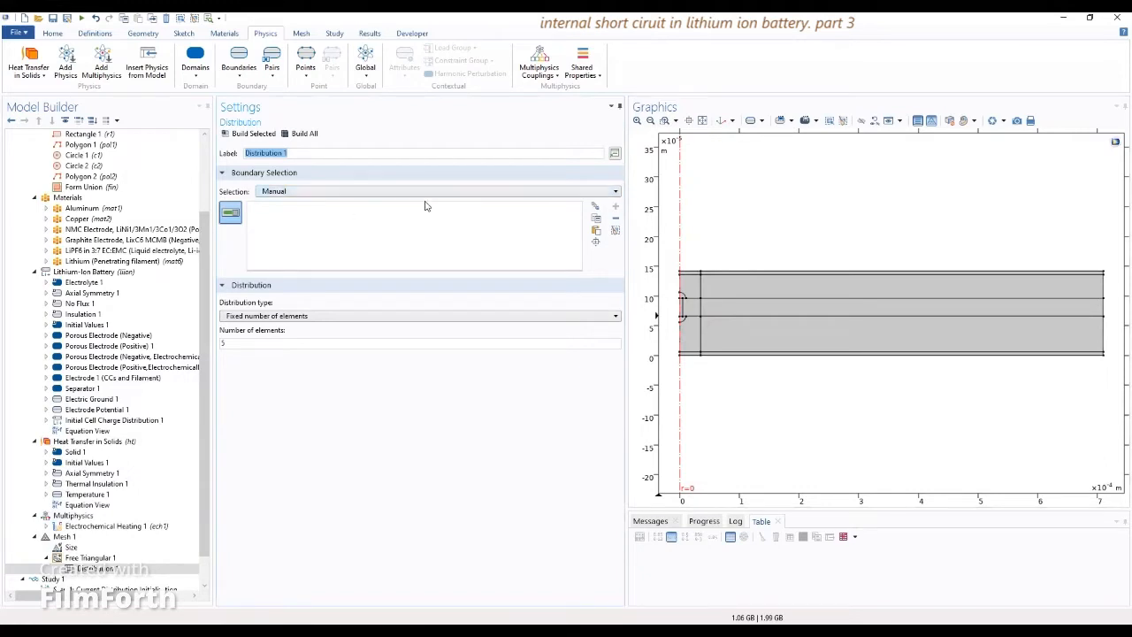
left_click(360, 193)
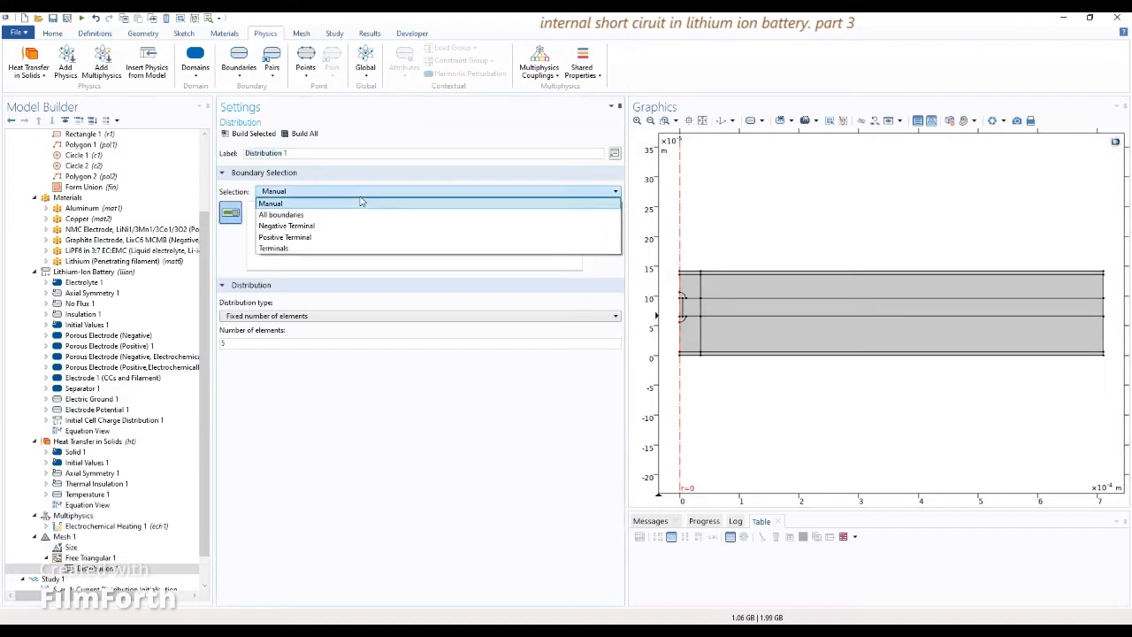
left_click(360, 202)
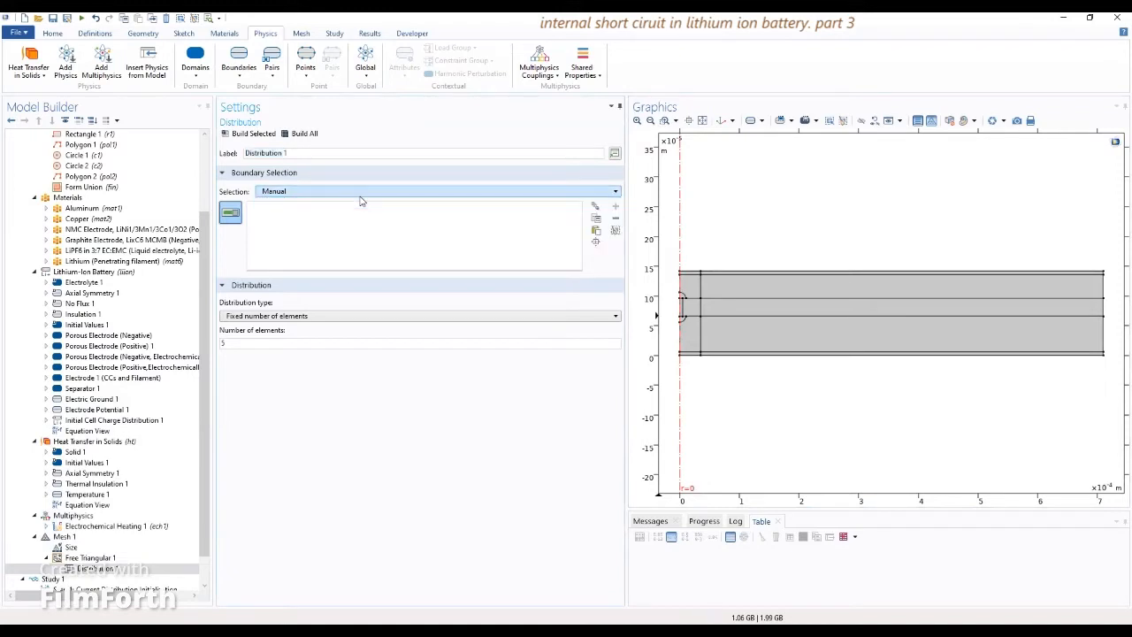
left_click(593, 232)
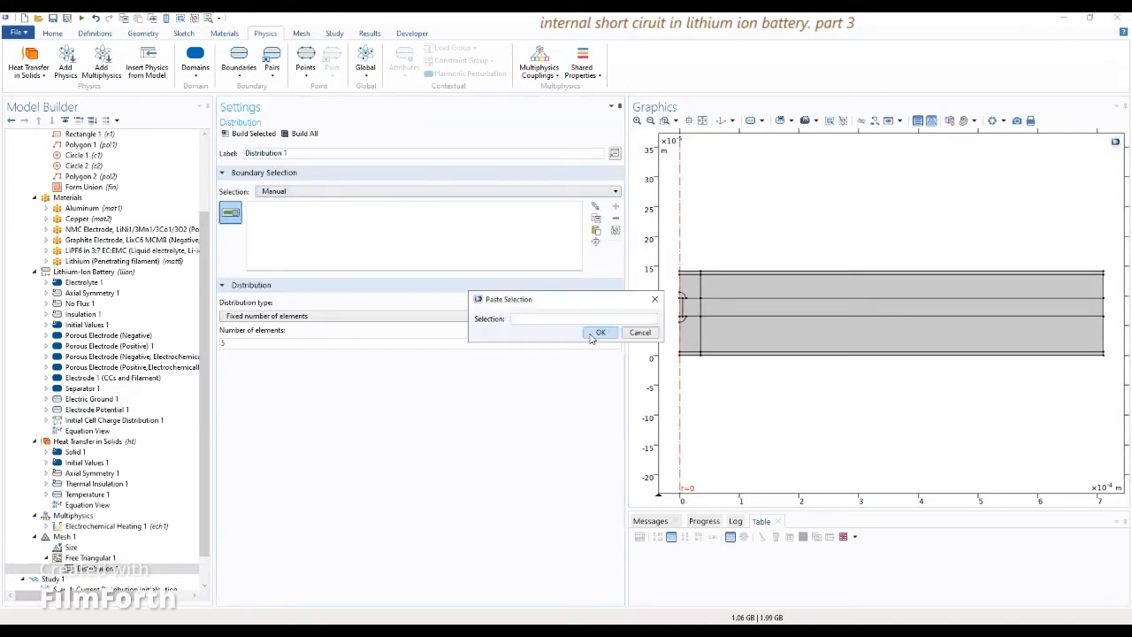
type("35 36")
left_click(599, 332)
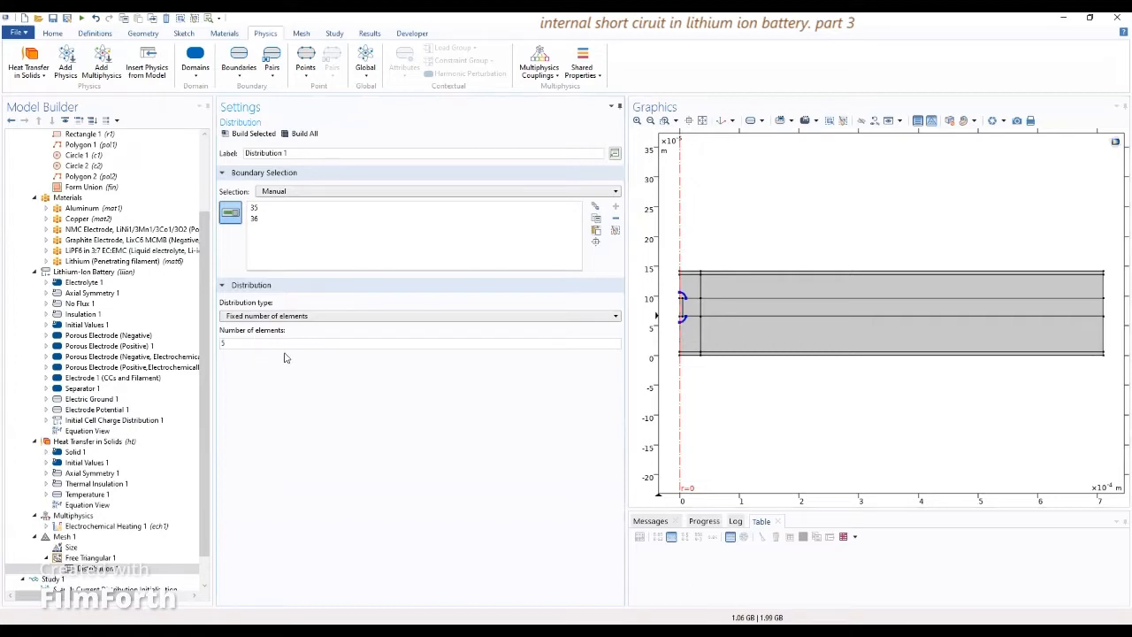
Set the number of elements on the two arc boundaries to 20
double_click(255, 343)
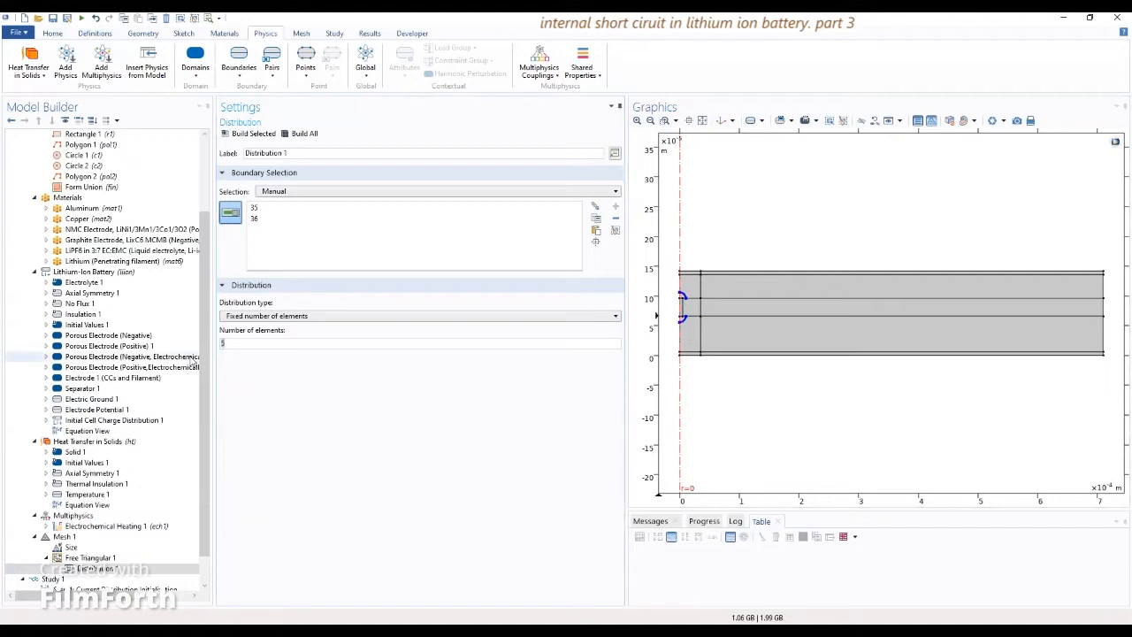
type("10")
key("BackSpace")
type("5")
key("BackSpace")
key("BackSpace")
type("20")
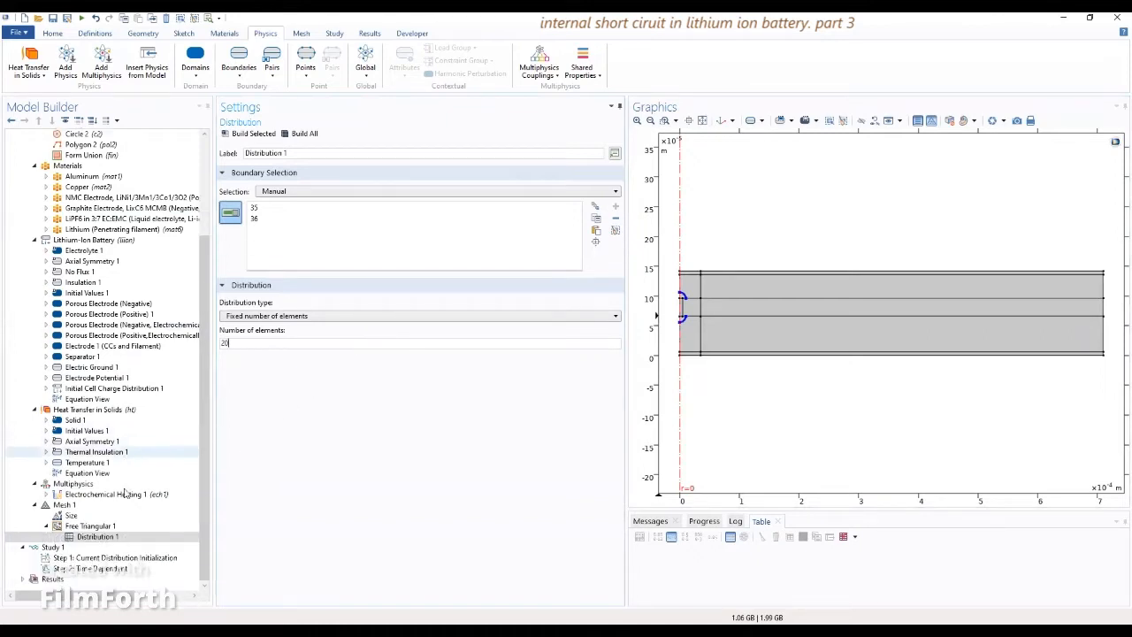
Add a Mapped operation to Mesh 1 and turn off smoothing across removed control entities
scroll(186, 478, "down", 1)
right_click(71, 505)
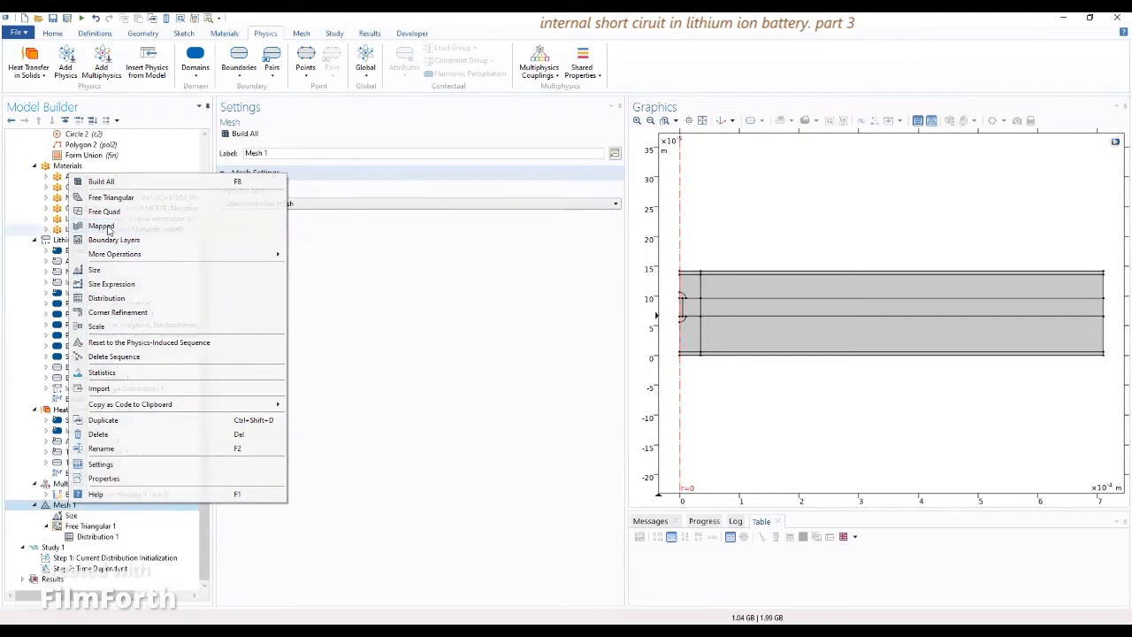
left_click(108, 229)
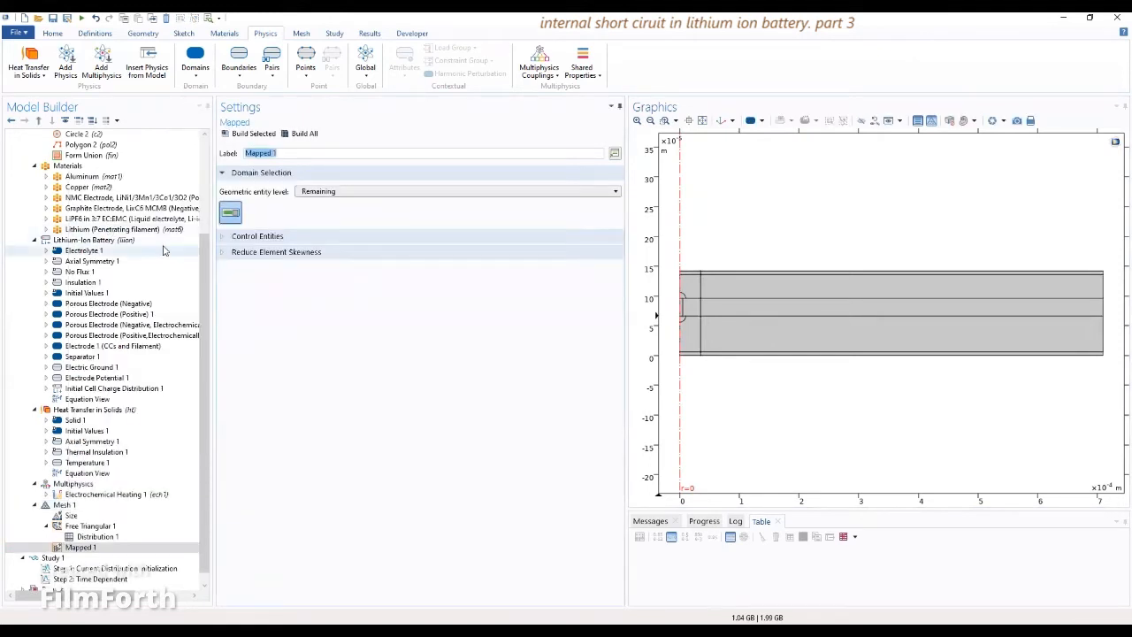
left_click(101, 548)
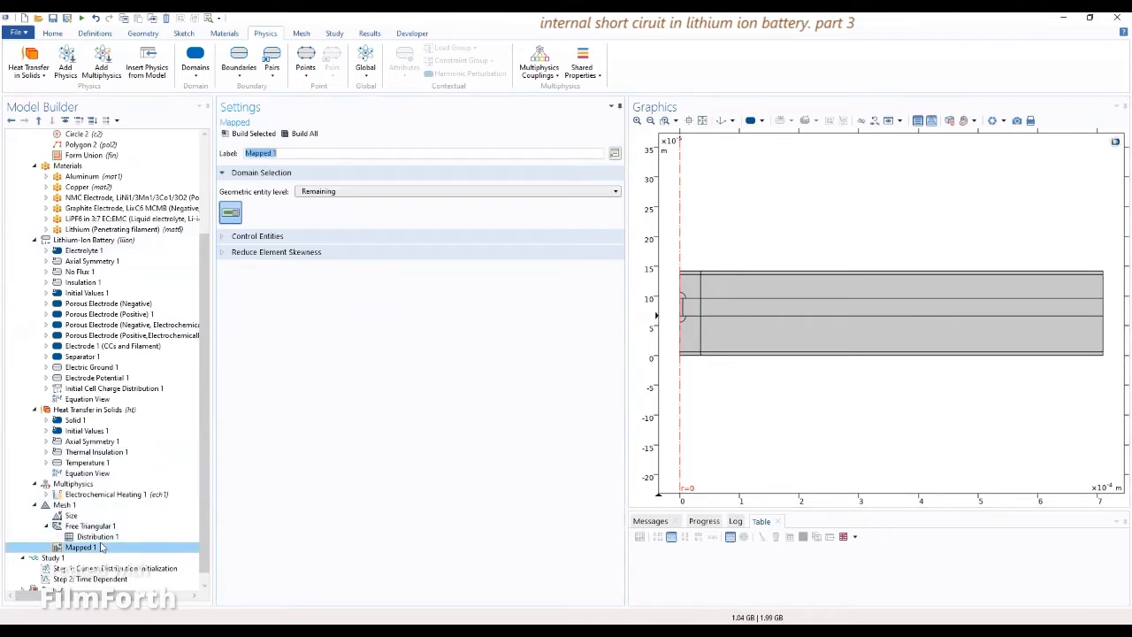
left_click(273, 238)
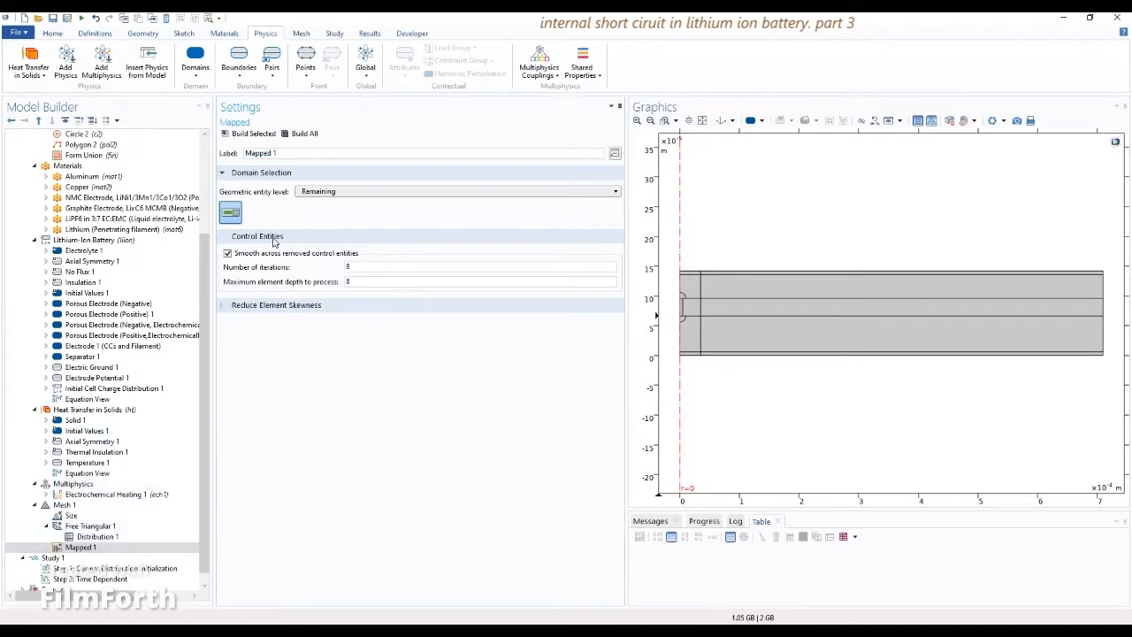
left_click(228, 254)
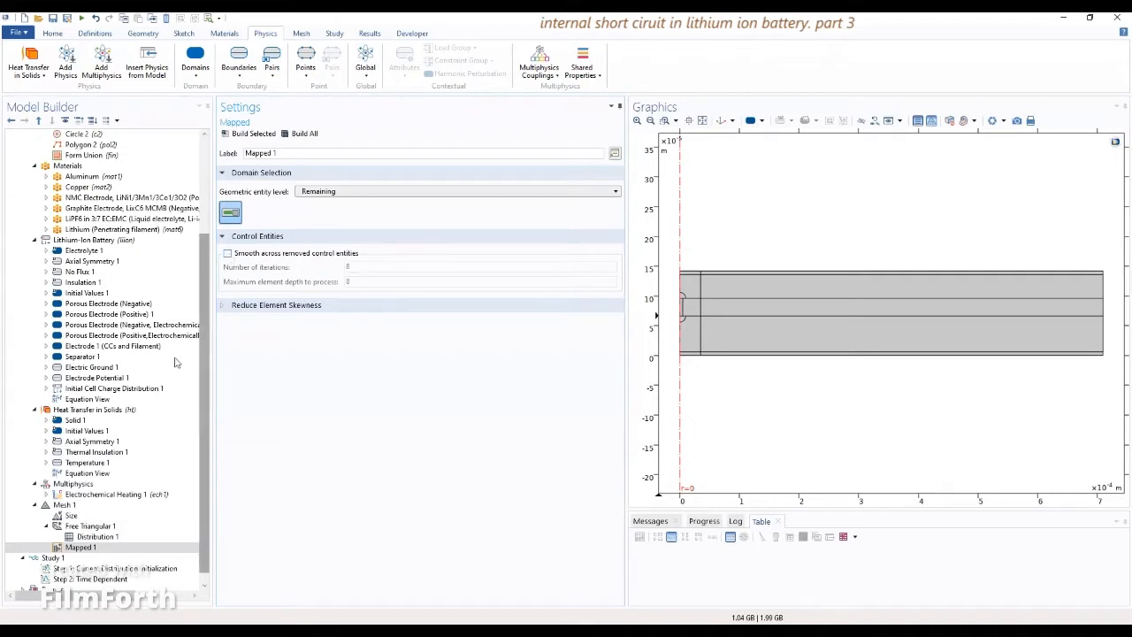
Add a Distribution to the Mapped mesh operation and set its distribution type to Predefined
left_click(62, 548)
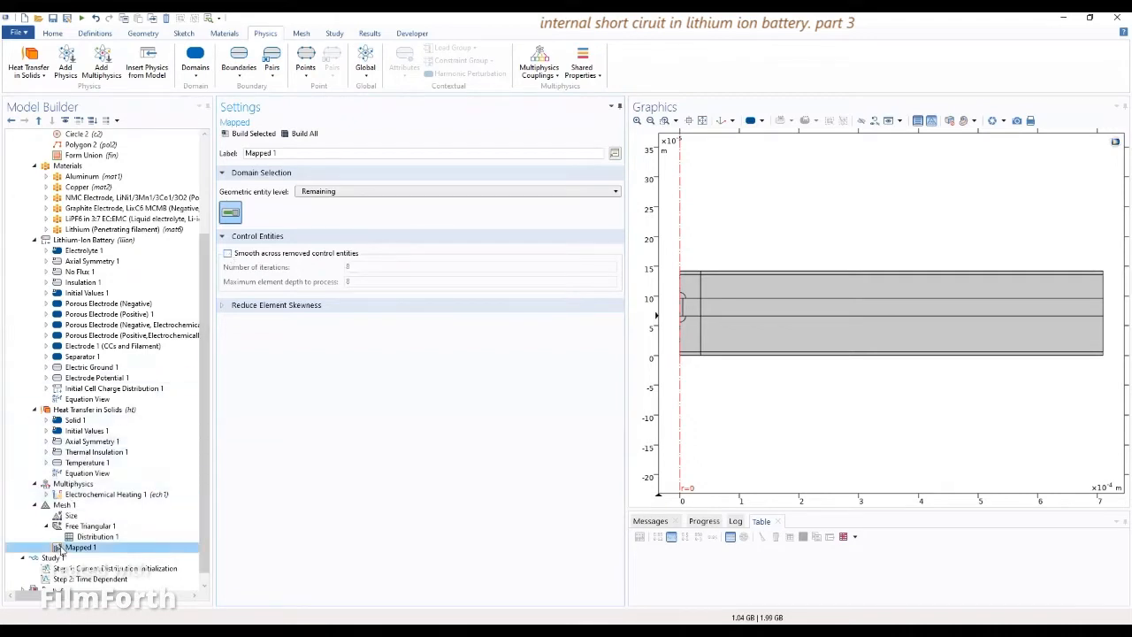
right_click(61, 550)
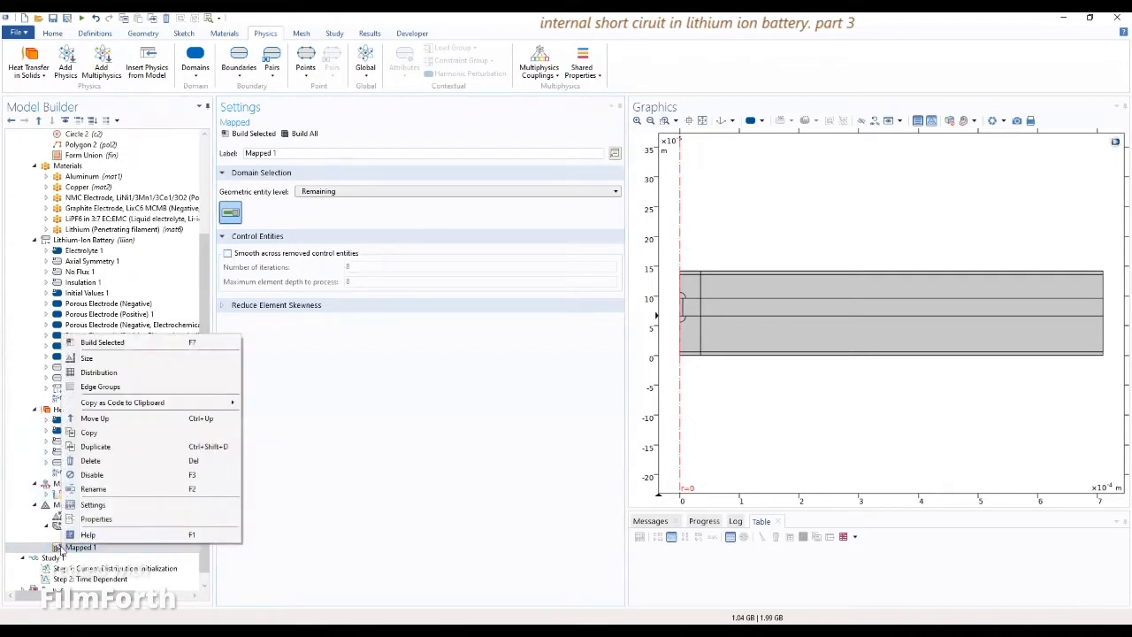
left_click(92, 373)
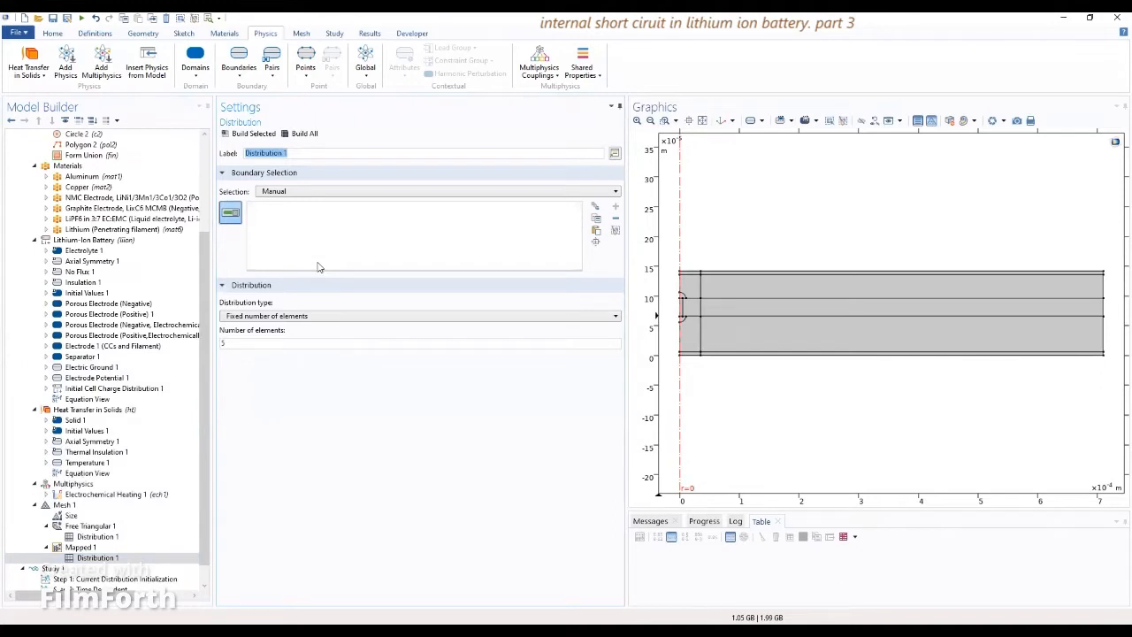
left_click(310, 193)
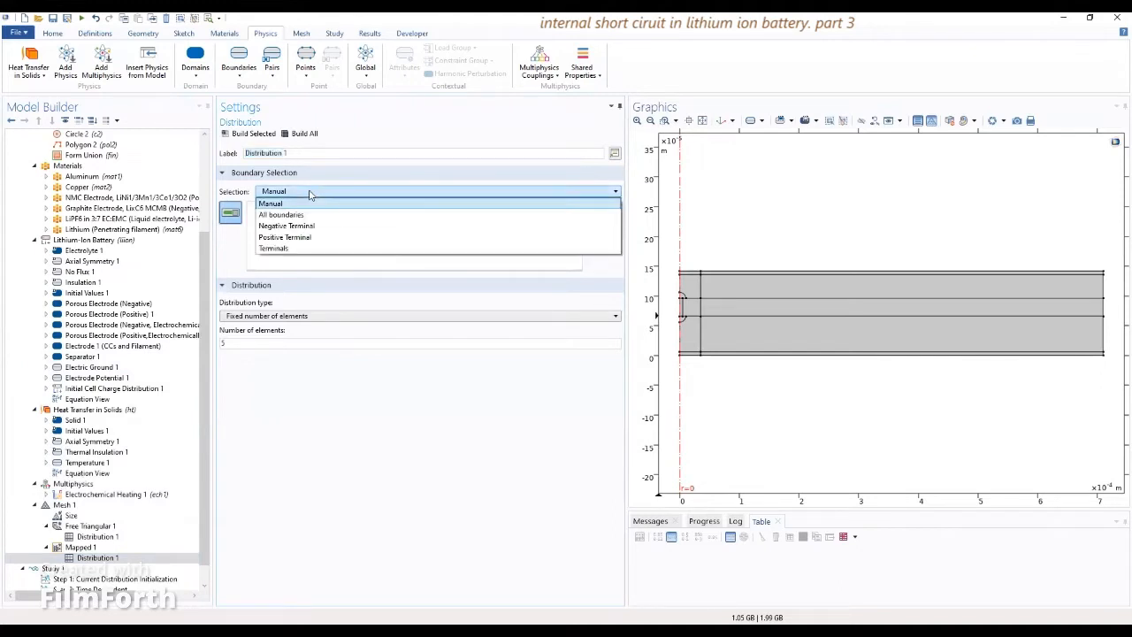
left_click(310, 193)
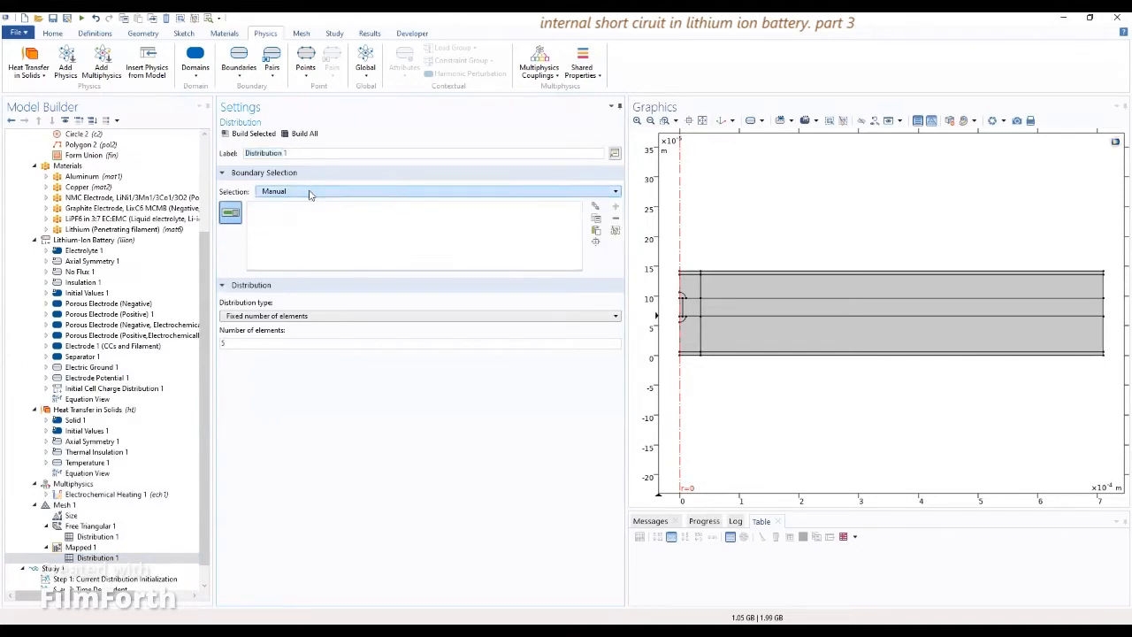
left_click(290, 318)
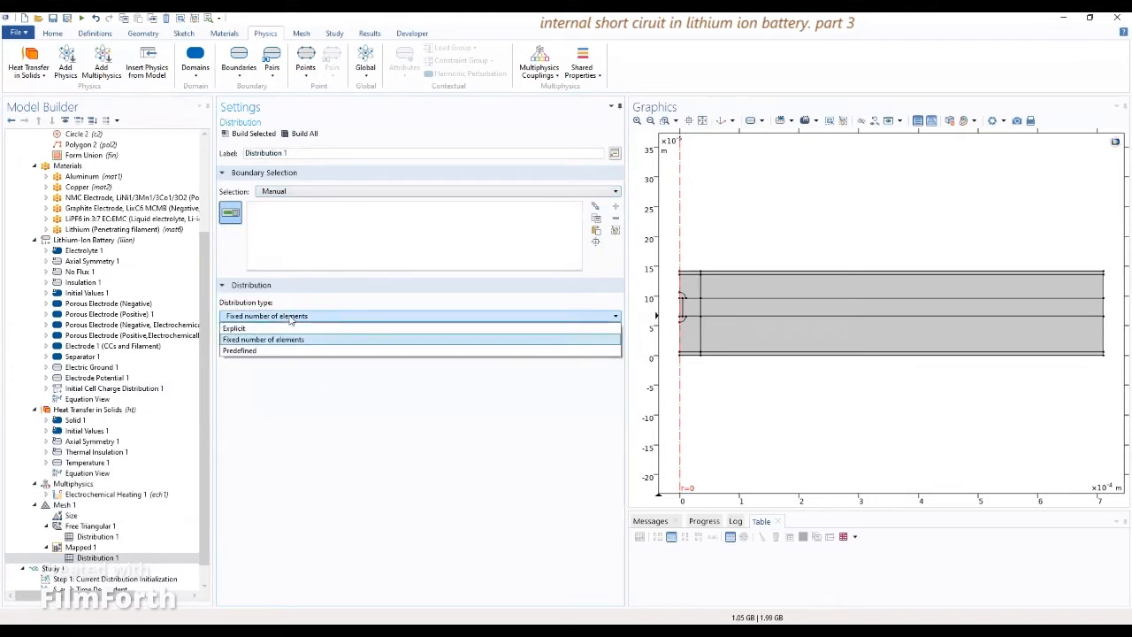
left_click(287, 351)
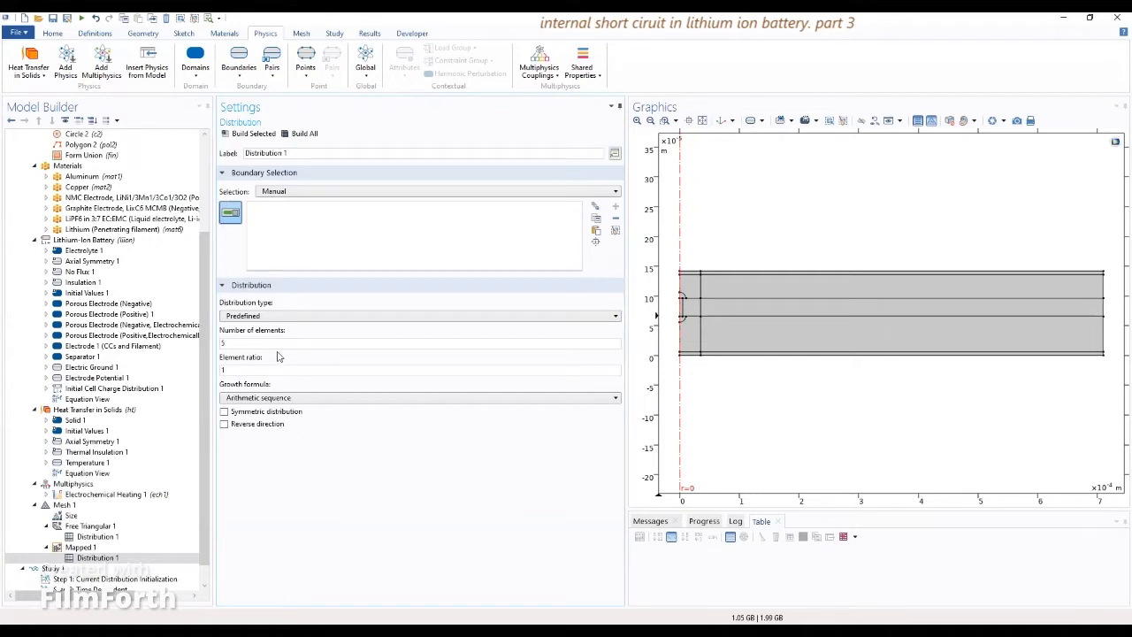
Set the mapped distribution to 30 elements with an element ratio of 10 and reverse direction enabled
double_click(223, 343)
type("30")
left_click(230, 368)
left_click_drag(231, 368, 221, 369)
type("10")
Add horizontal layer boundaries 26, 24 and 22 and the short vertical boundary 25 to the mapped distribution's selection
left_click(779, 301)
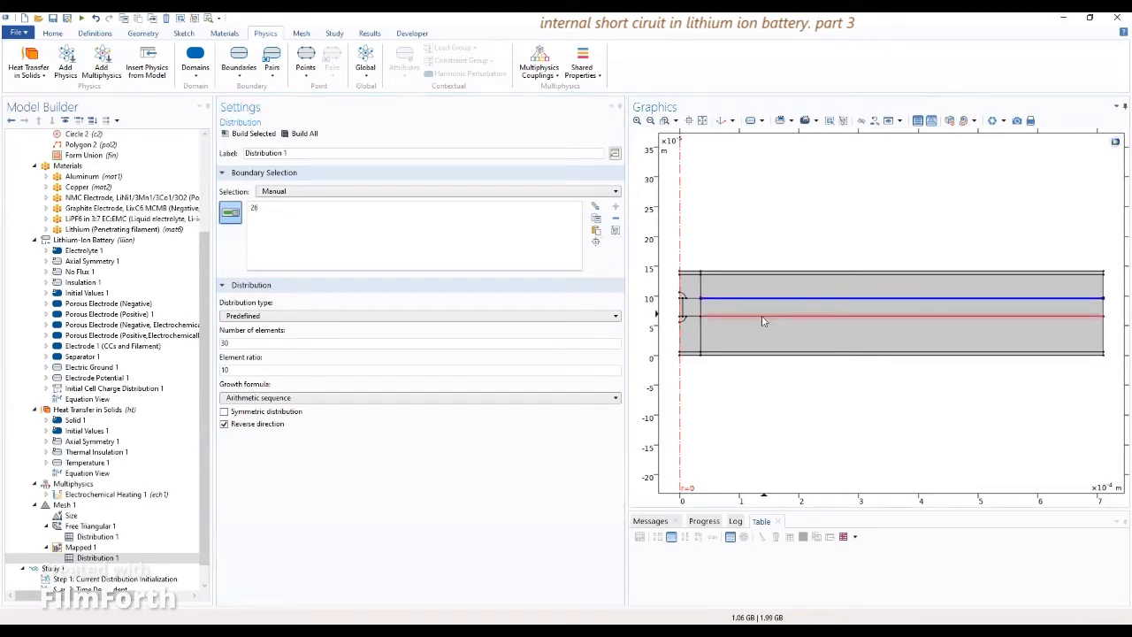
left_click(764, 318)
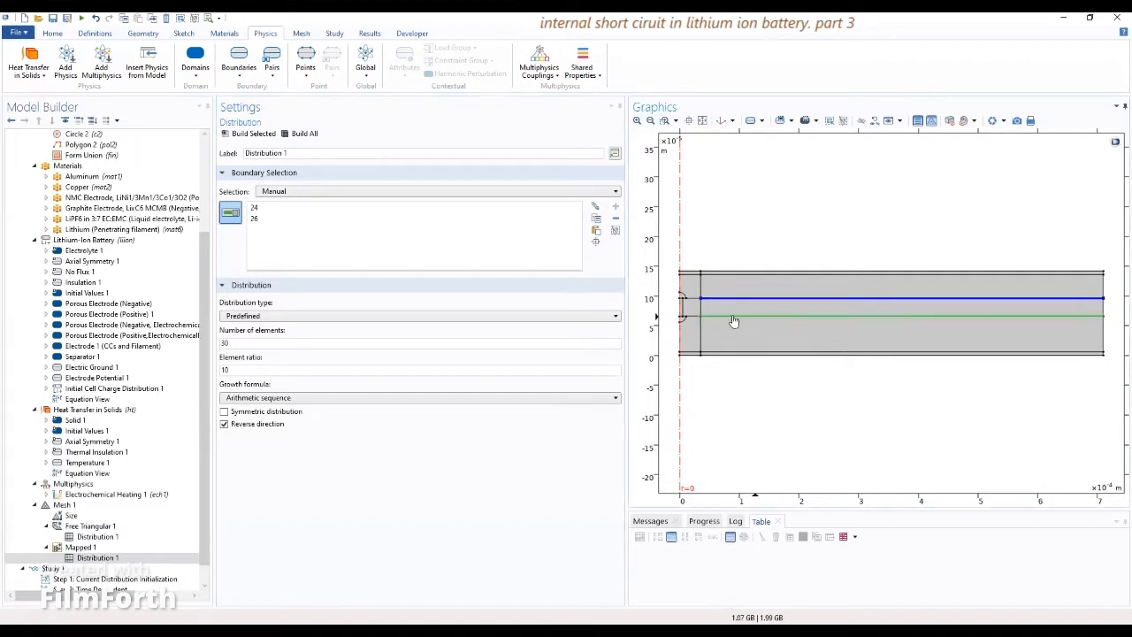
left_click(700, 308)
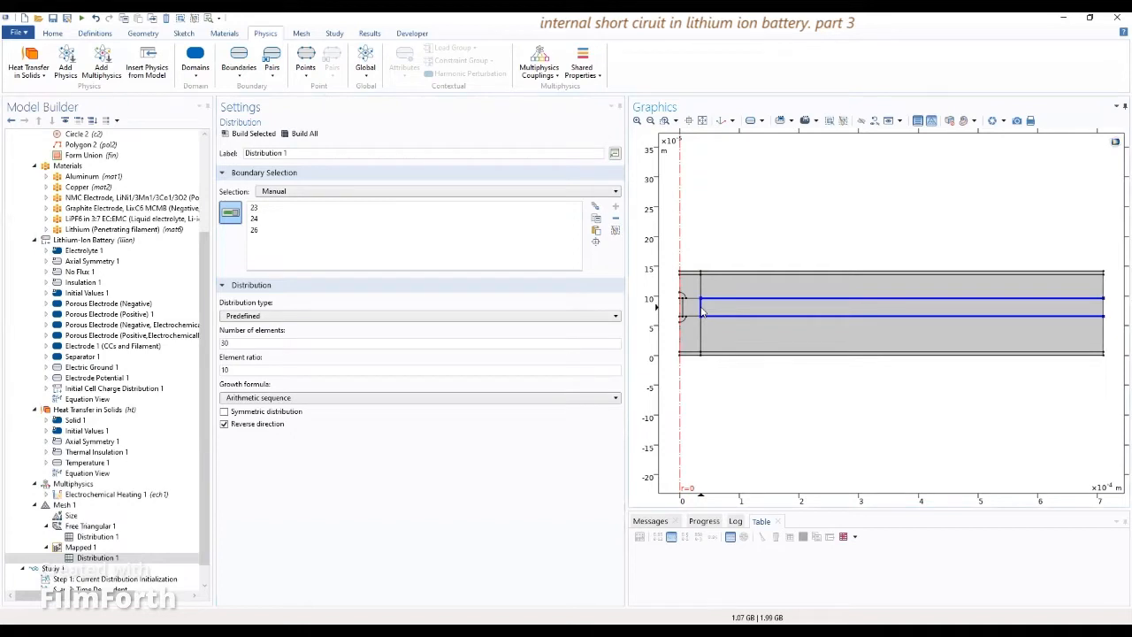
left_click(702, 308)
left_click(701, 285)
left_click(701, 345)
left_click(701, 344)
left_click(745, 353)
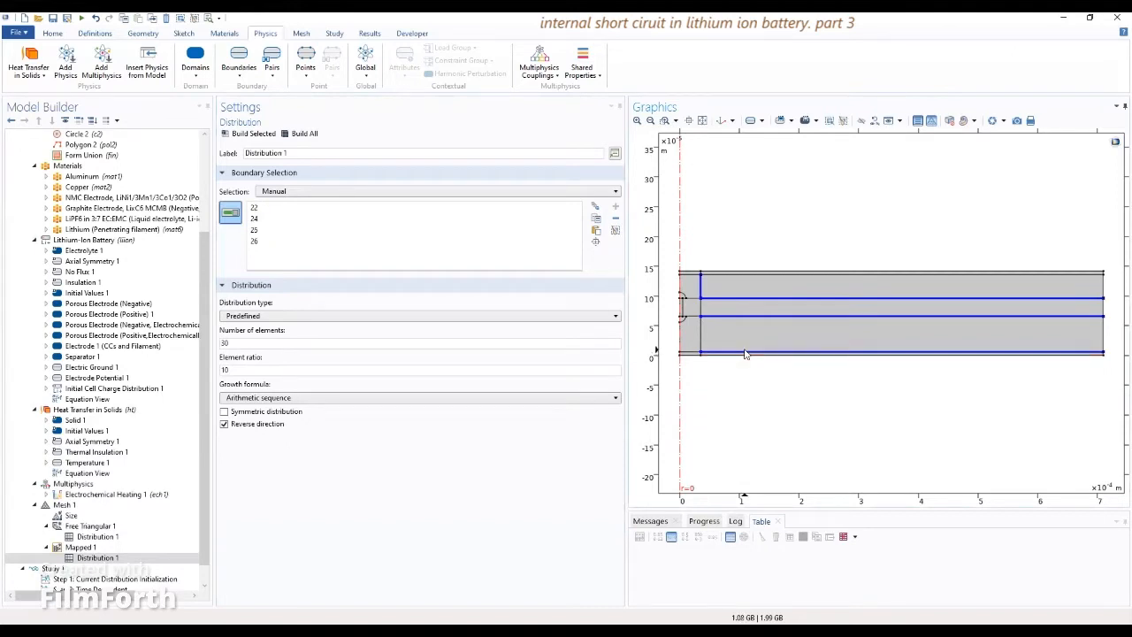
Add boundaries 20, 28 and 29, the remaining long horizontal edges of the cell layers, to the mapped distribution's selection
left_click(1104, 338)
left_click(1105, 338)
left_click(1104, 310)
left_click(1104, 312)
left_click(681, 339)
left_click(681, 340)
left_click(744, 355)
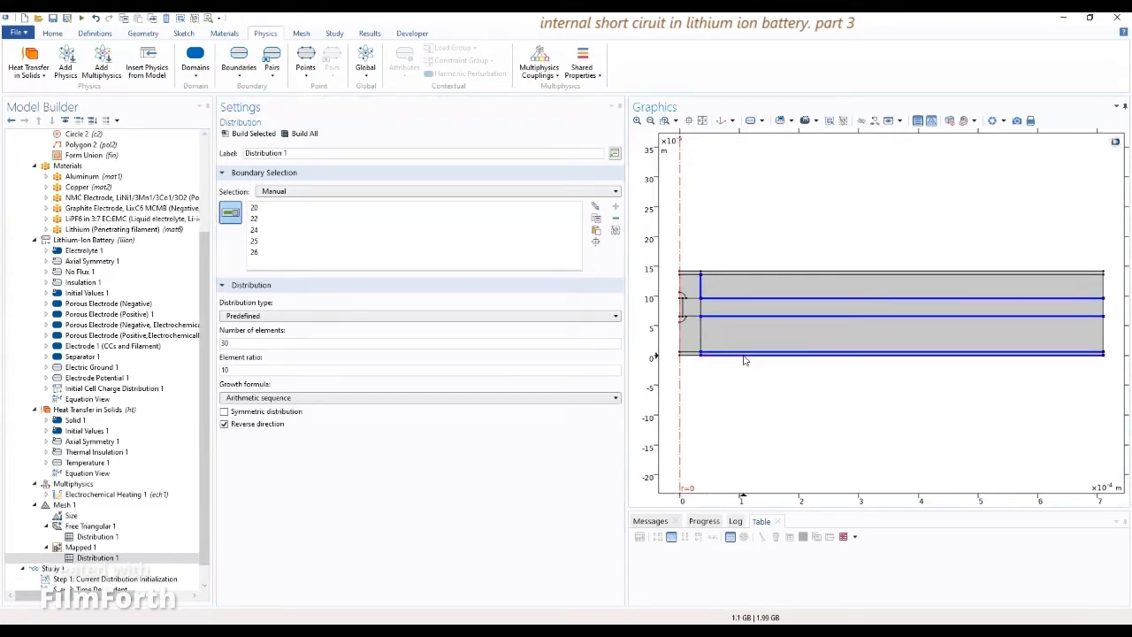
left_click(745, 274)
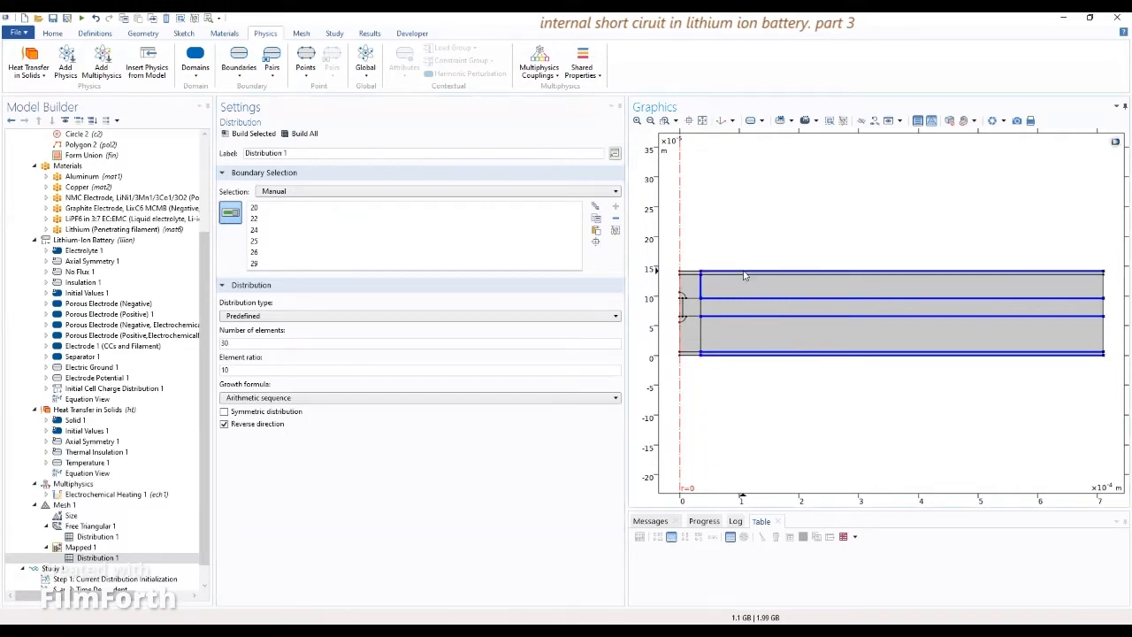
left_click(743, 279)
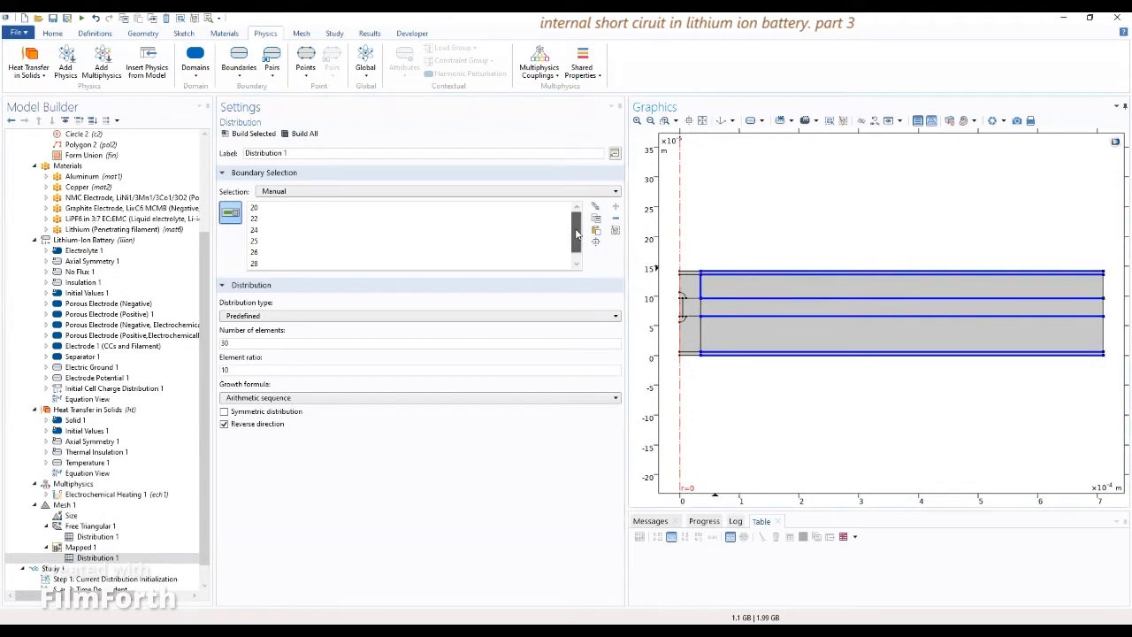
Remove the vertical boundary 25 from the mapped distribution's selection and check the remaining boundaries
left_click_drag(576, 233, 574, 245)
left_click(260, 231)
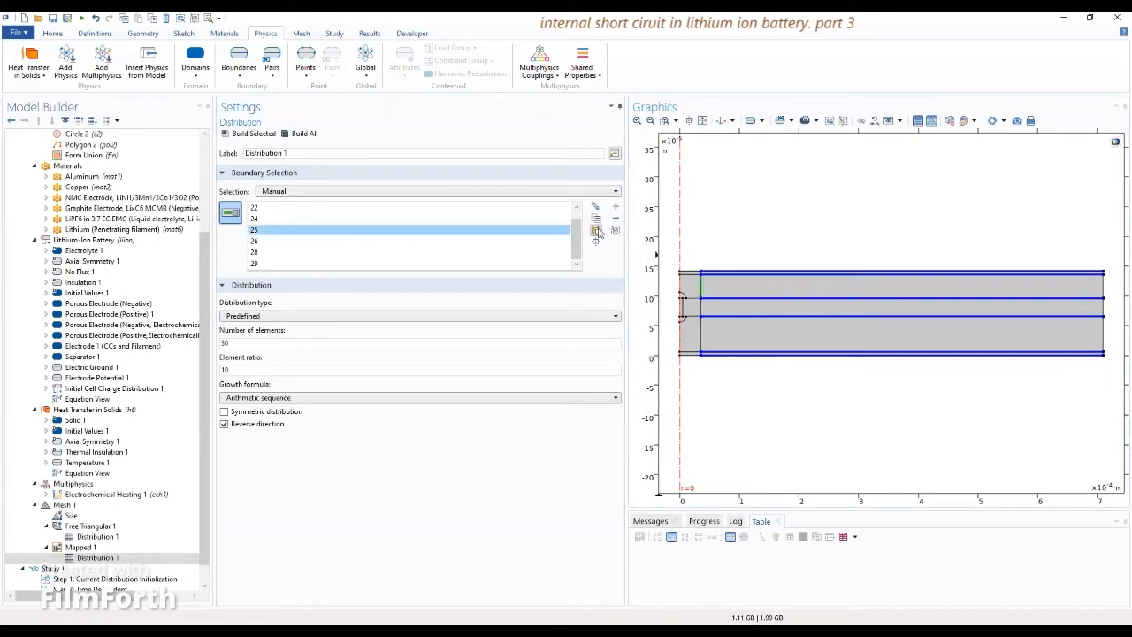
left_click(615, 219)
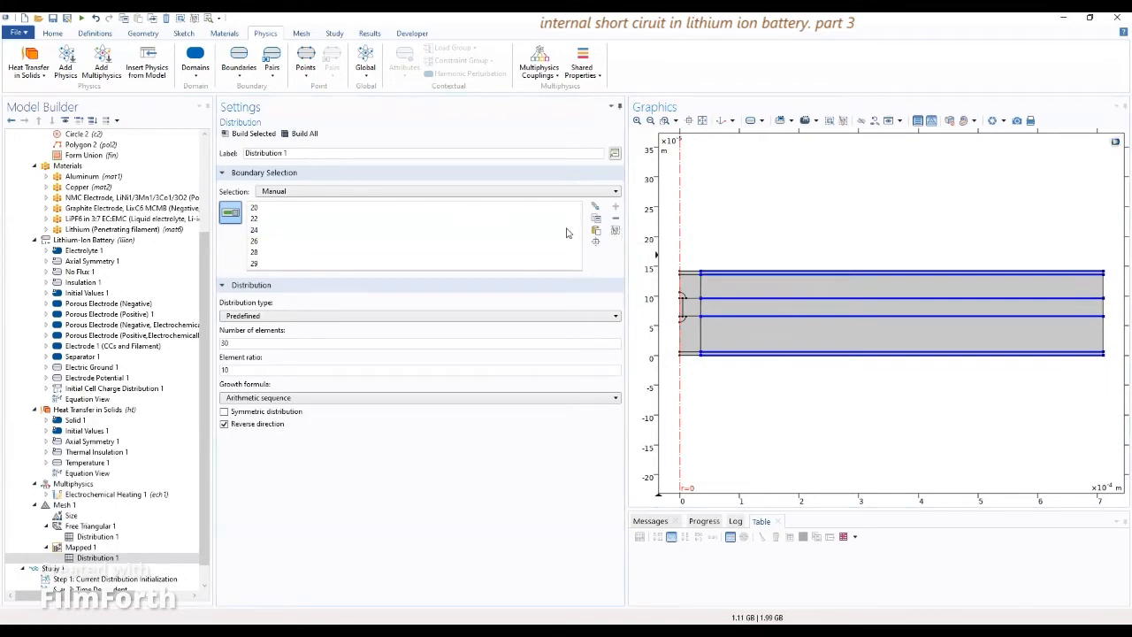
left_click(256, 244)
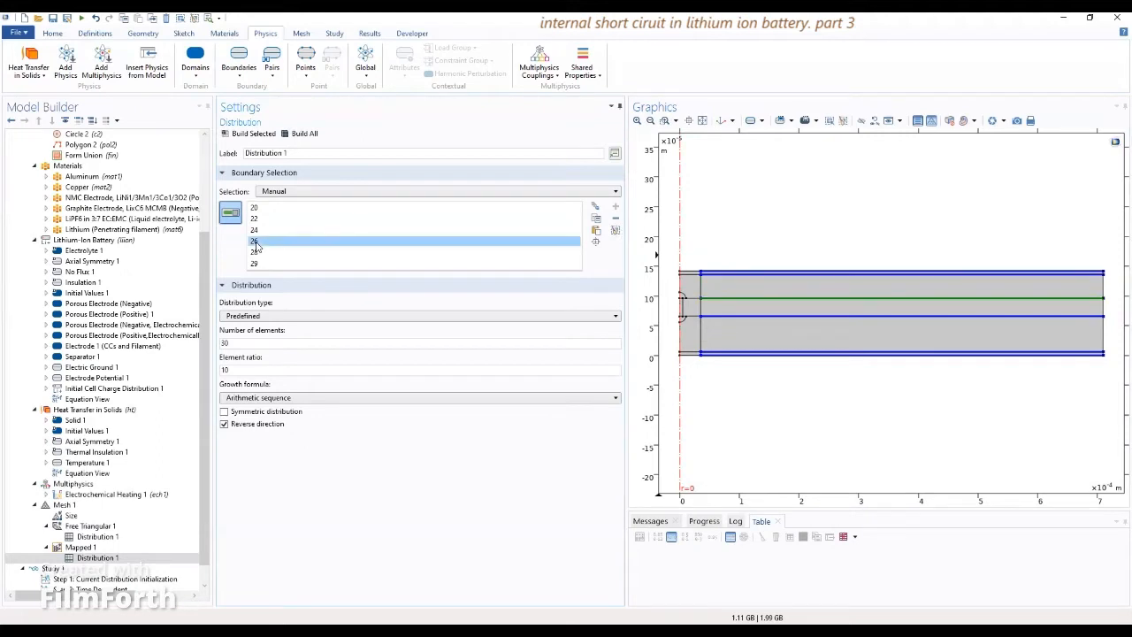
left_click(256, 253)
left_click(257, 263)
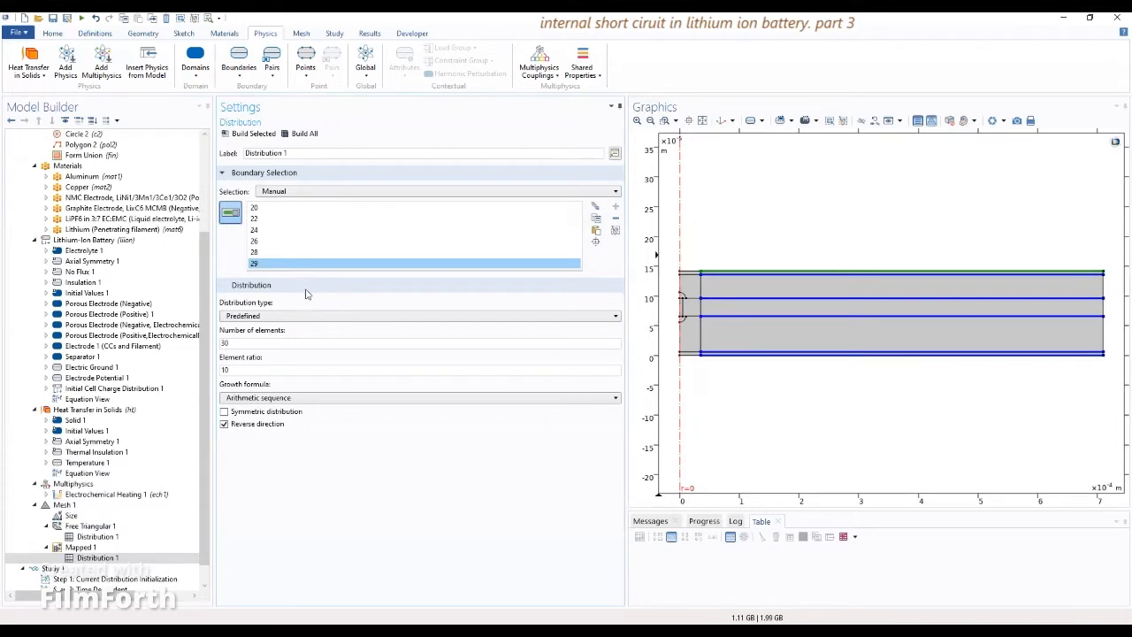
left_click(261, 319)
left_click(262, 323)
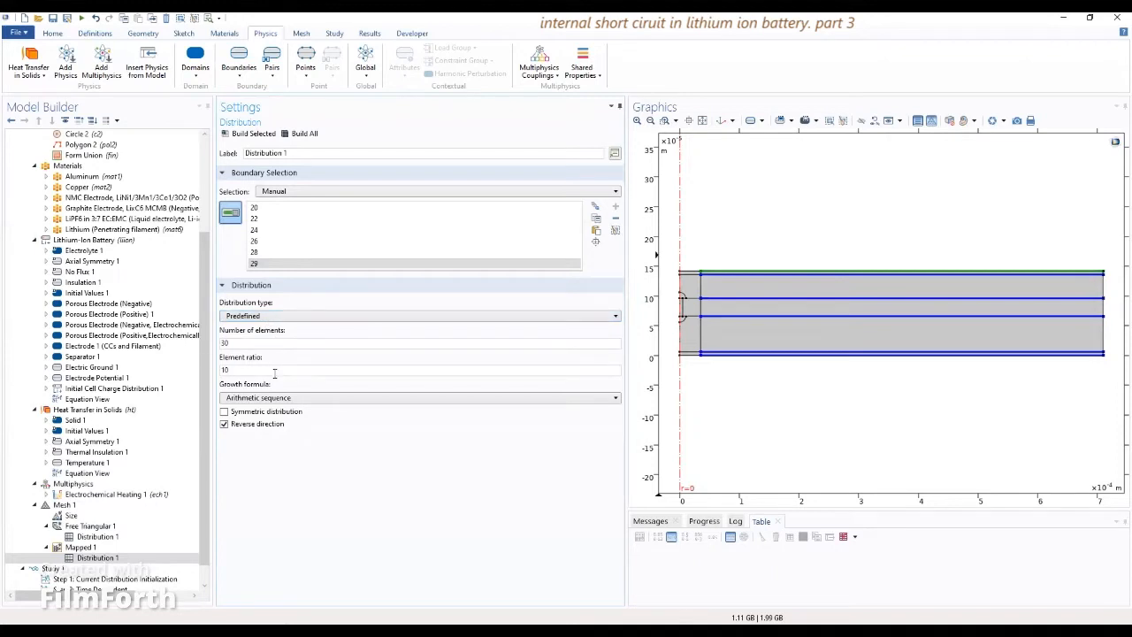
Build the complete mesh and inspect the elements around the filament and across the whole cell
left_click(306, 133)
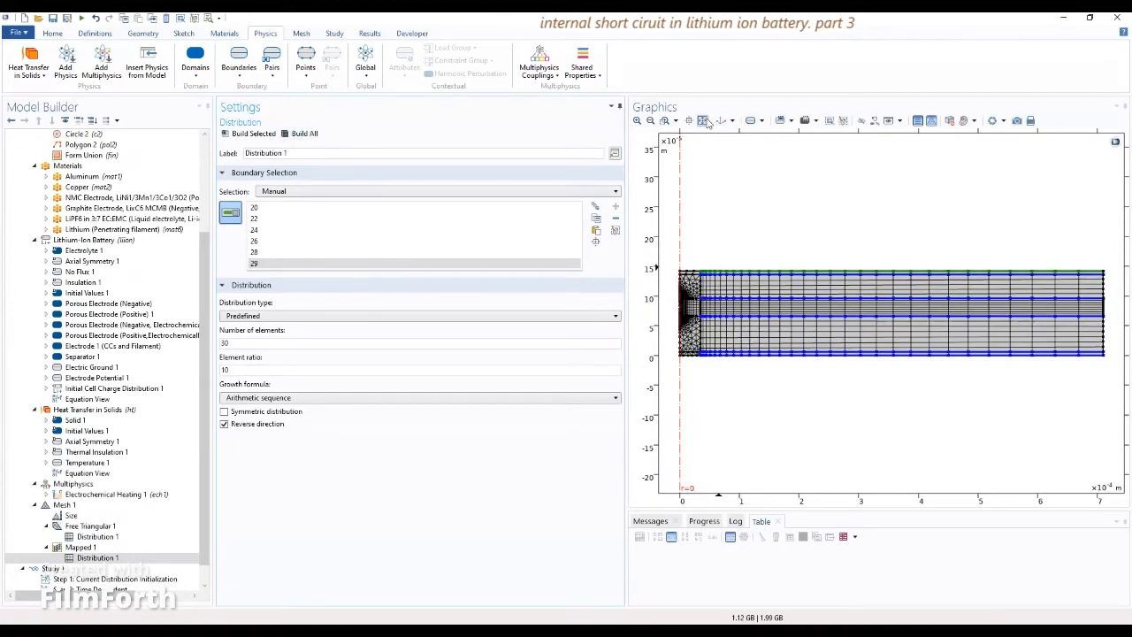
left_click_drag(627, 219, 411, 252)
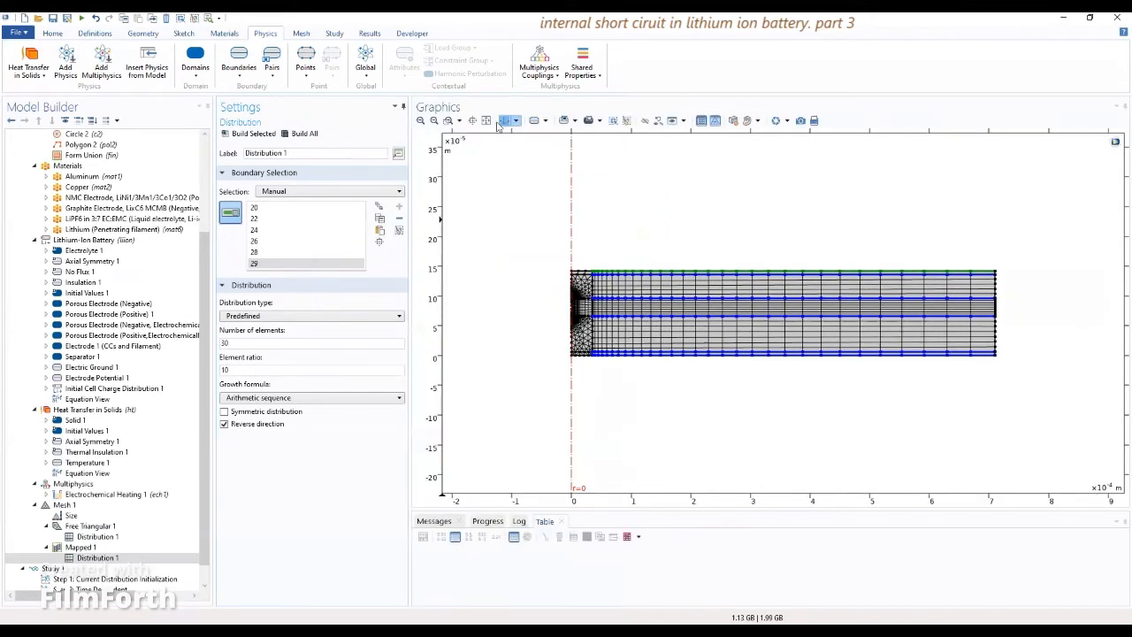
left_click(451, 123)
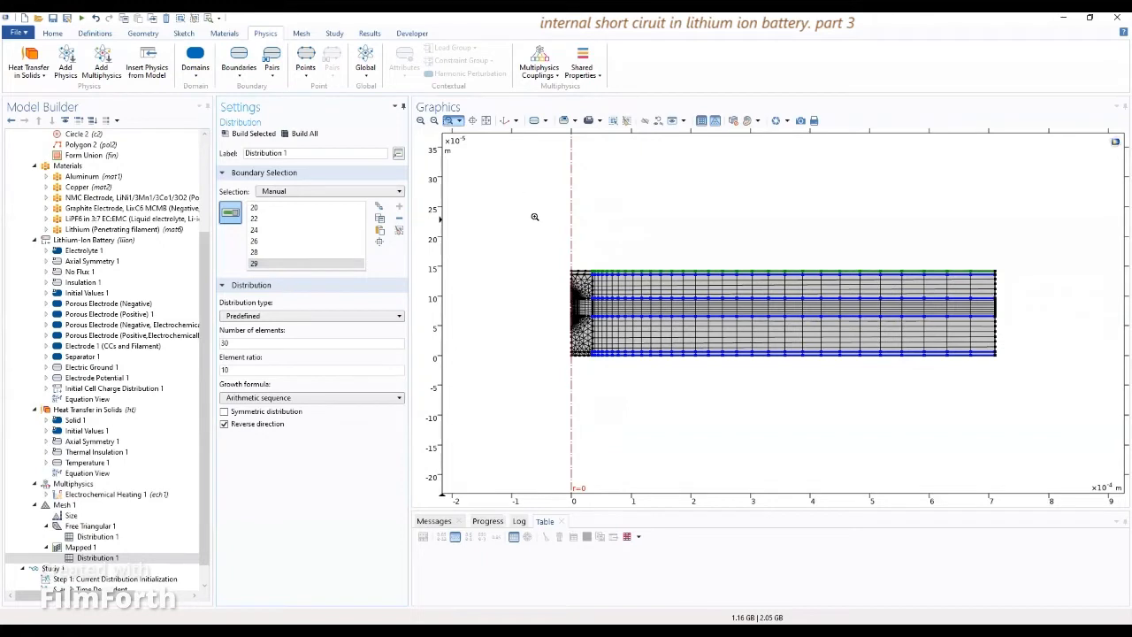
left_click(421, 122)
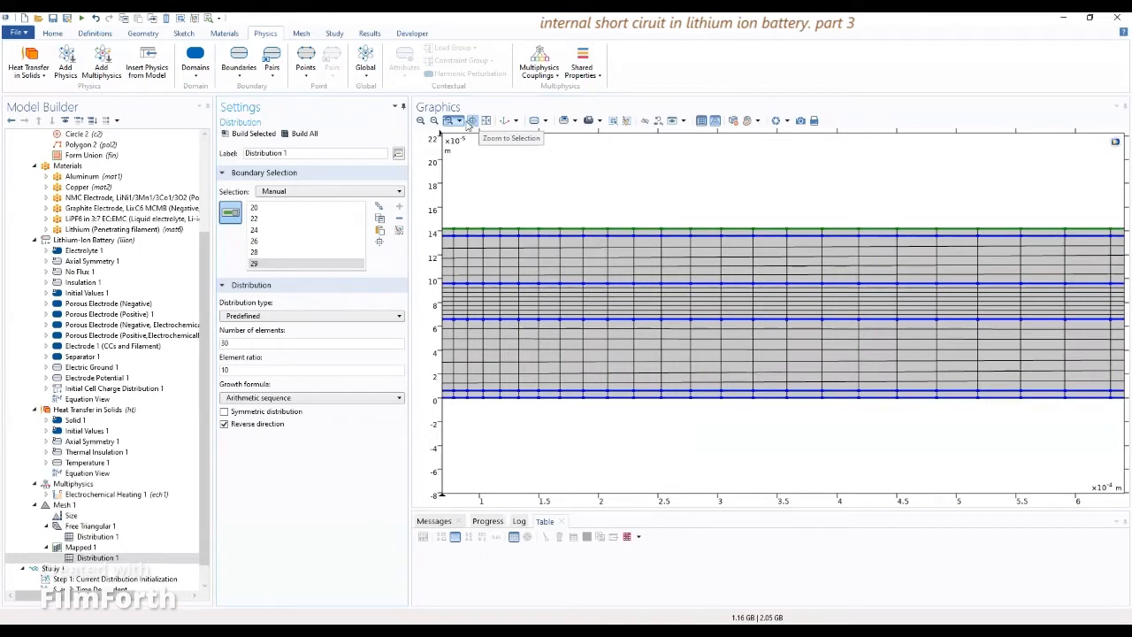
left_click(434, 121)
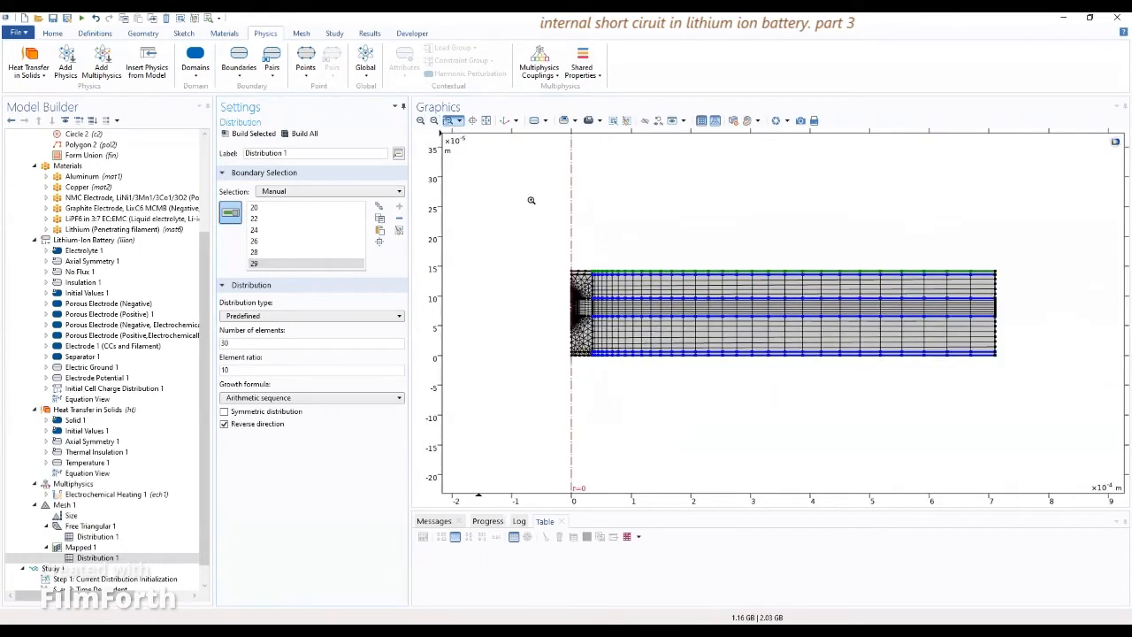
left_click_drag(579, 256, 620, 386)
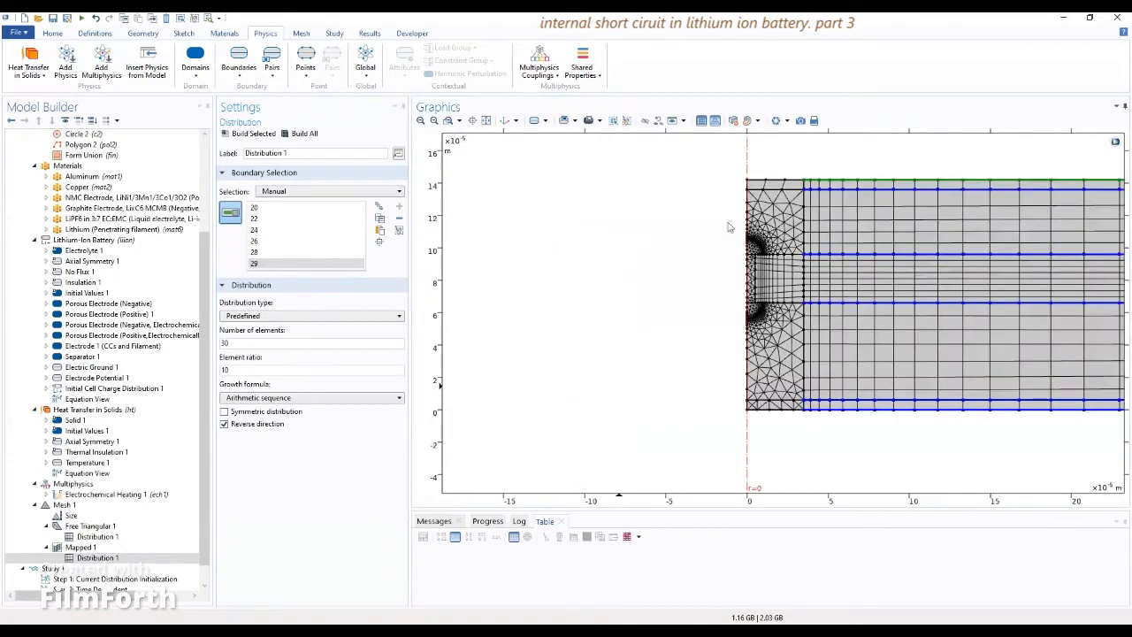
left_click(422, 121)
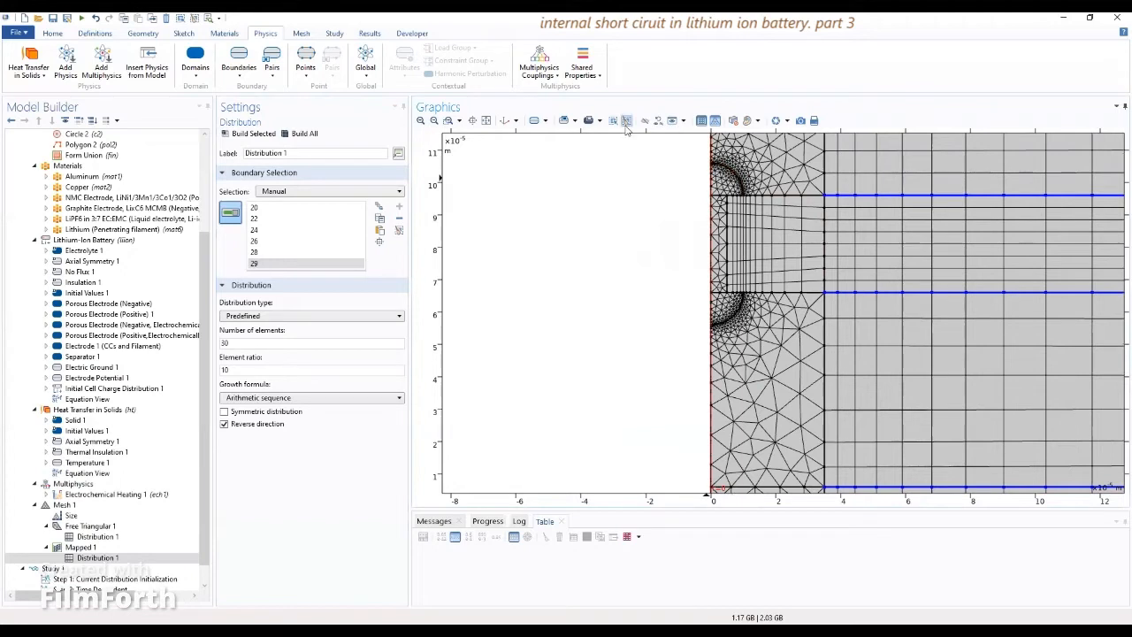
left_click(488, 121)
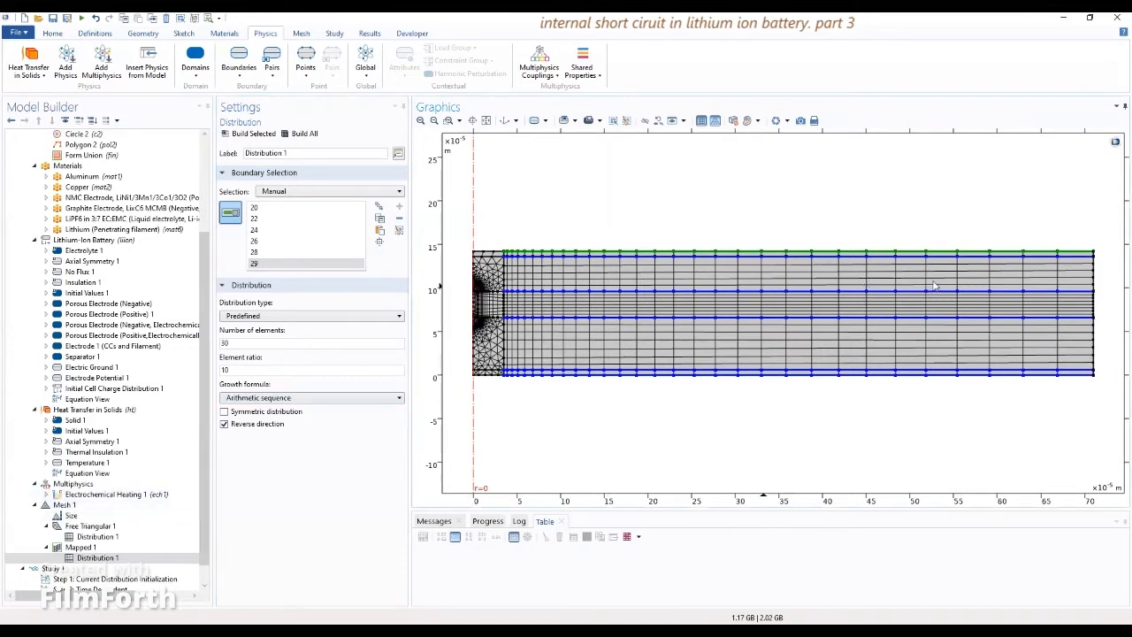
Review the Mesh 1 sequence: the Size, Free Triangular and Mapped nodes and their Distribution settings
scroll(144, 414, "down", 1)
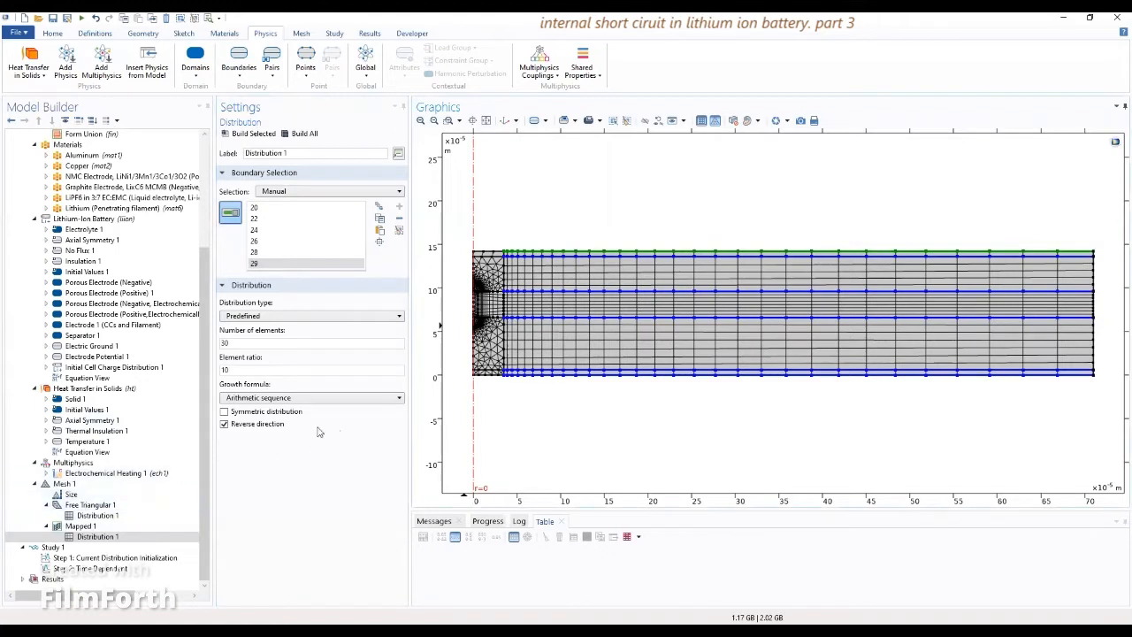
left_click(89, 516)
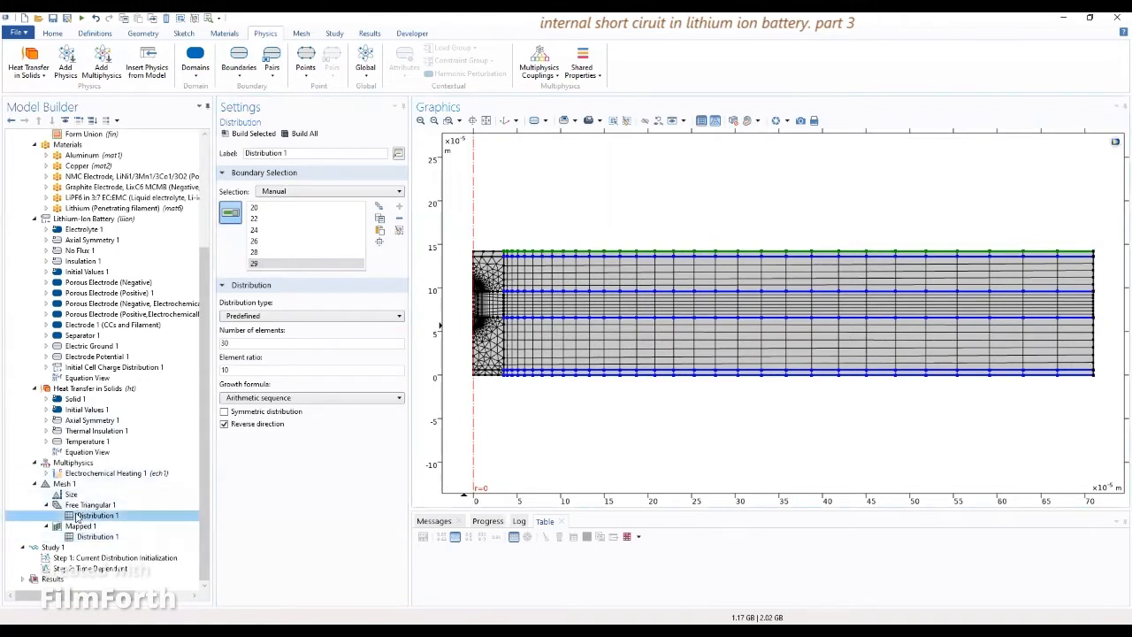
left_click(84, 505)
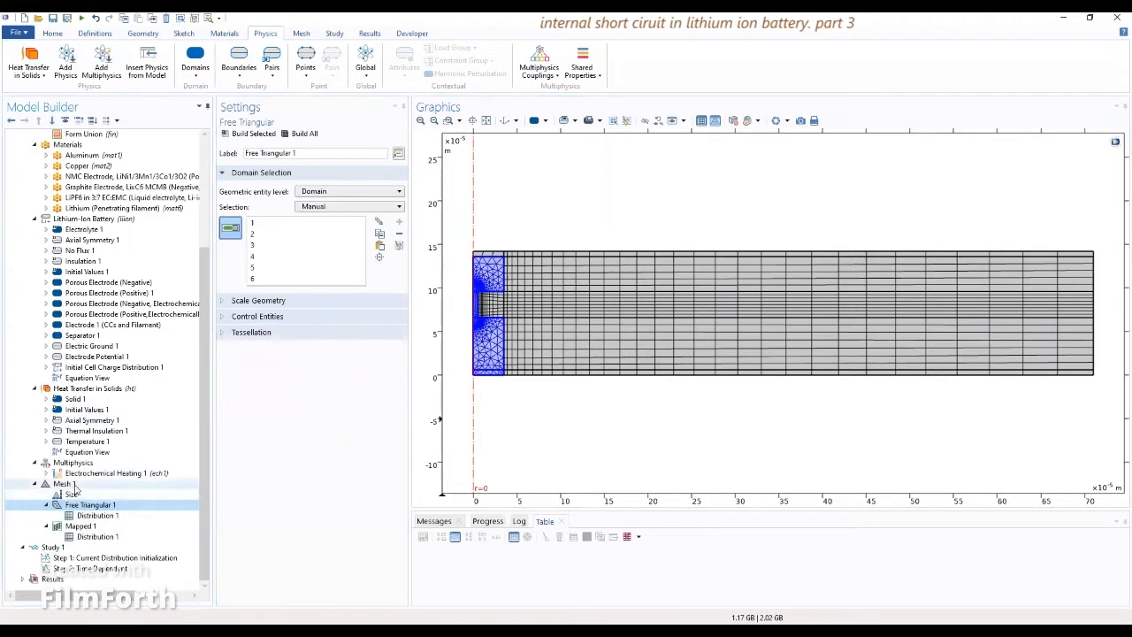
left_click(66, 484)
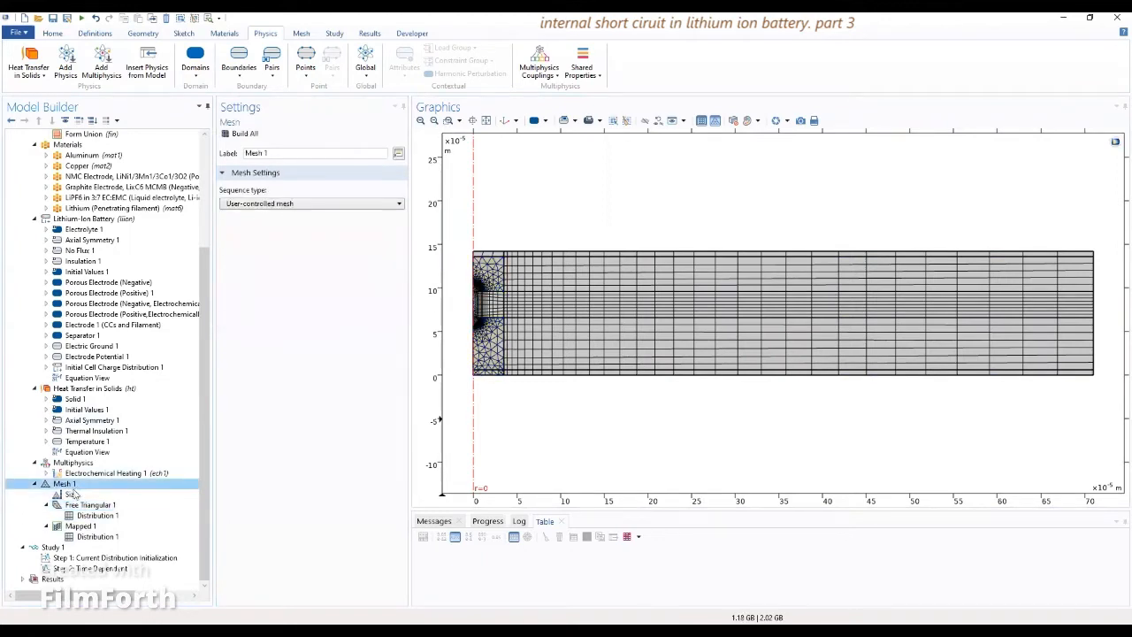
left_click(71, 494)
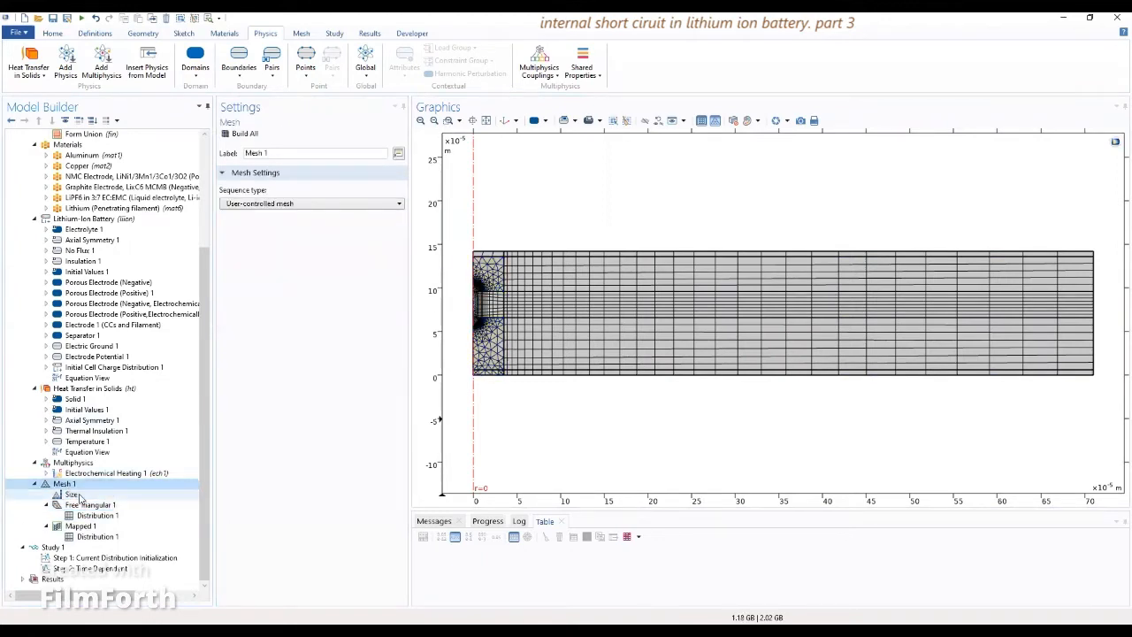
left_click(74, 495)
left_click(81, 506)
left_click(83, 516)
left_click(80, 528)
left_click(87, 538)
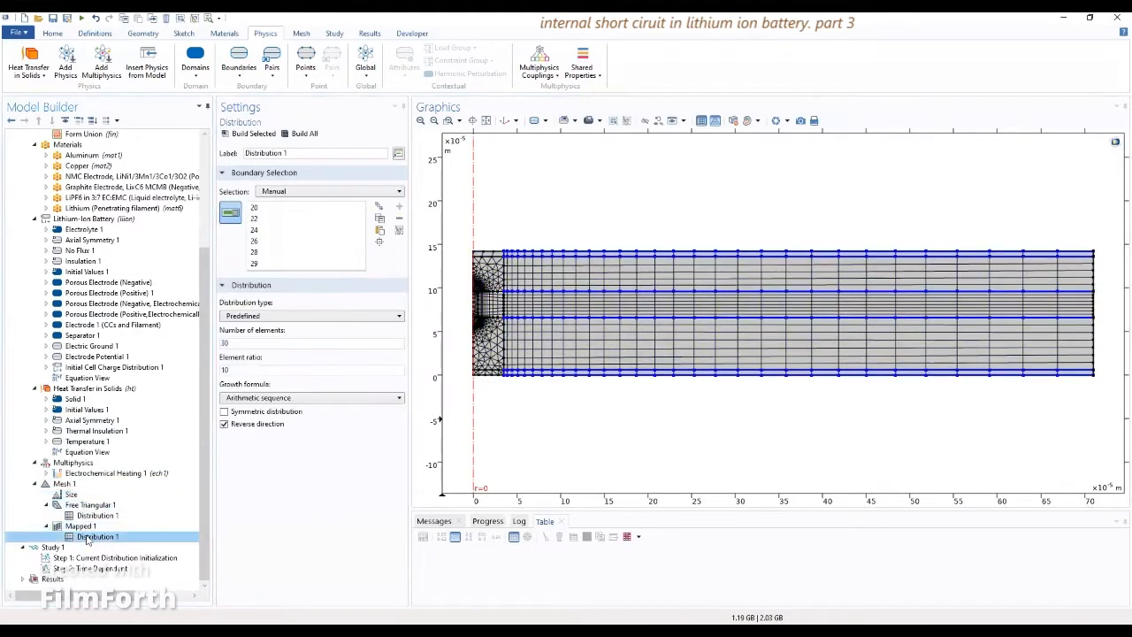
left_click(77, 517)
left_click(77, 528)
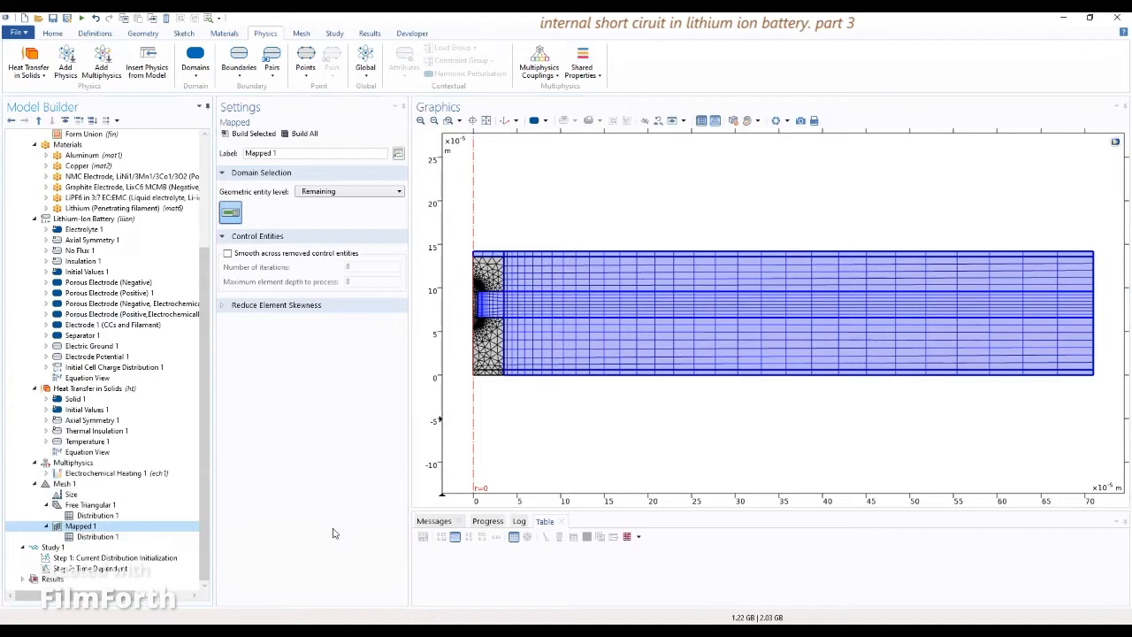
scroll(124, 256, "up", 5)
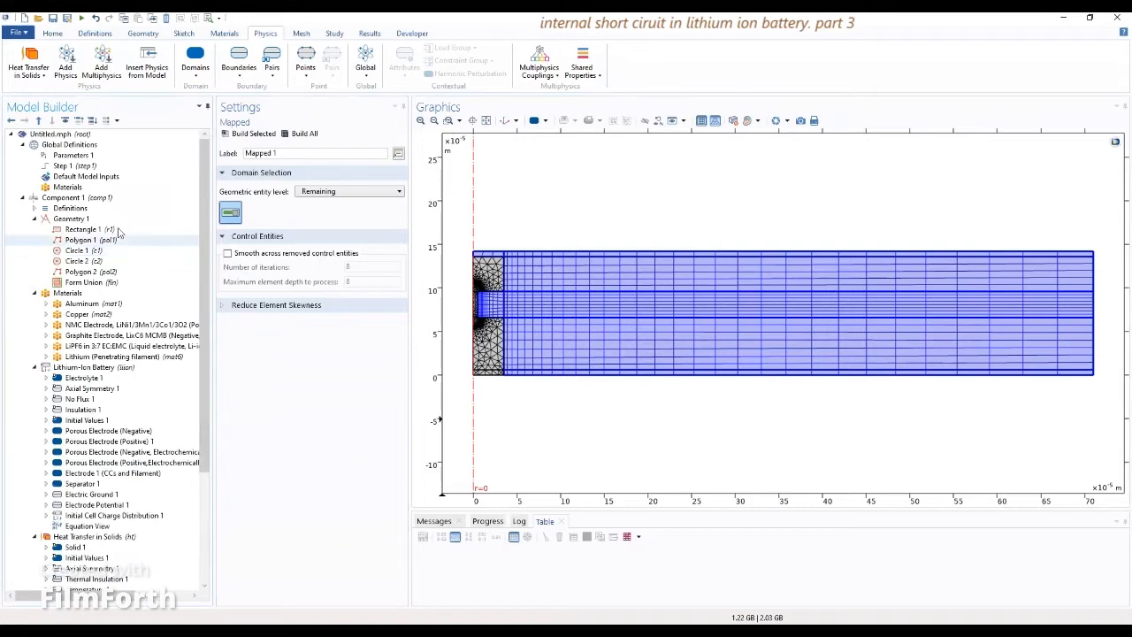
Add a domain probe to the component definitions and label it "Max temperature probe"
left_click(71, 208)
right_click(88, 208)
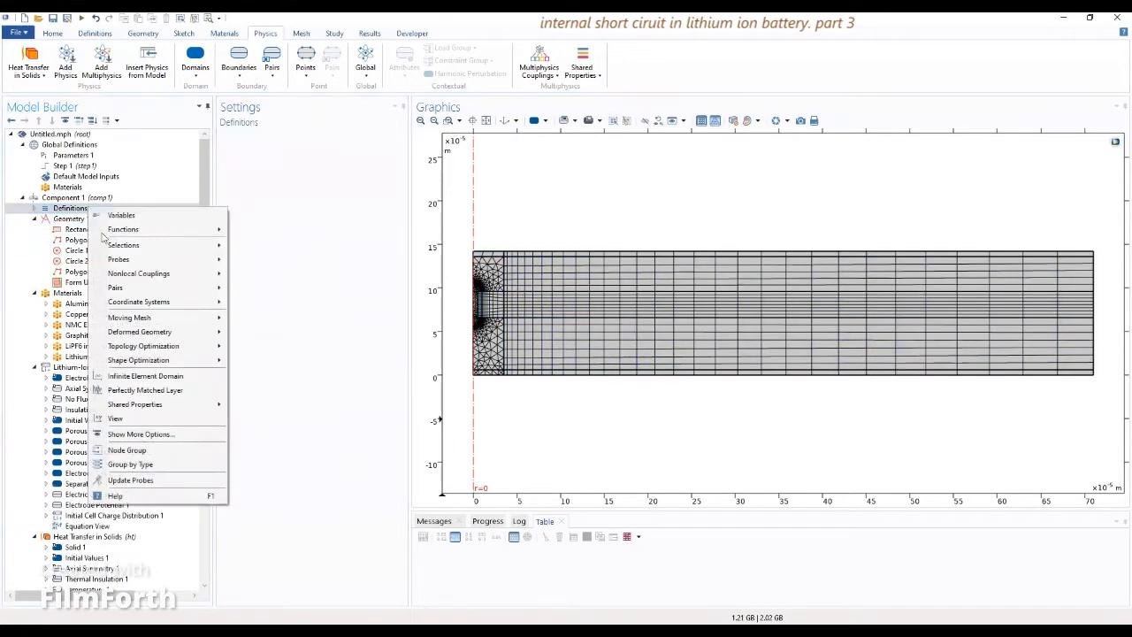
mouse_move(136, 257)
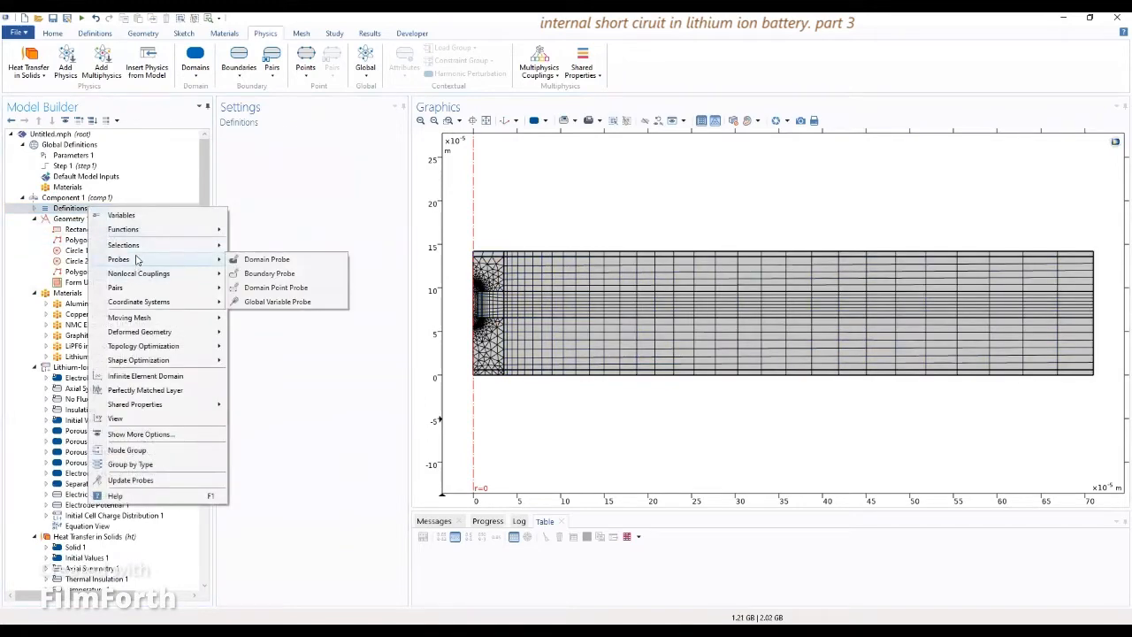
left_click(250, 263)
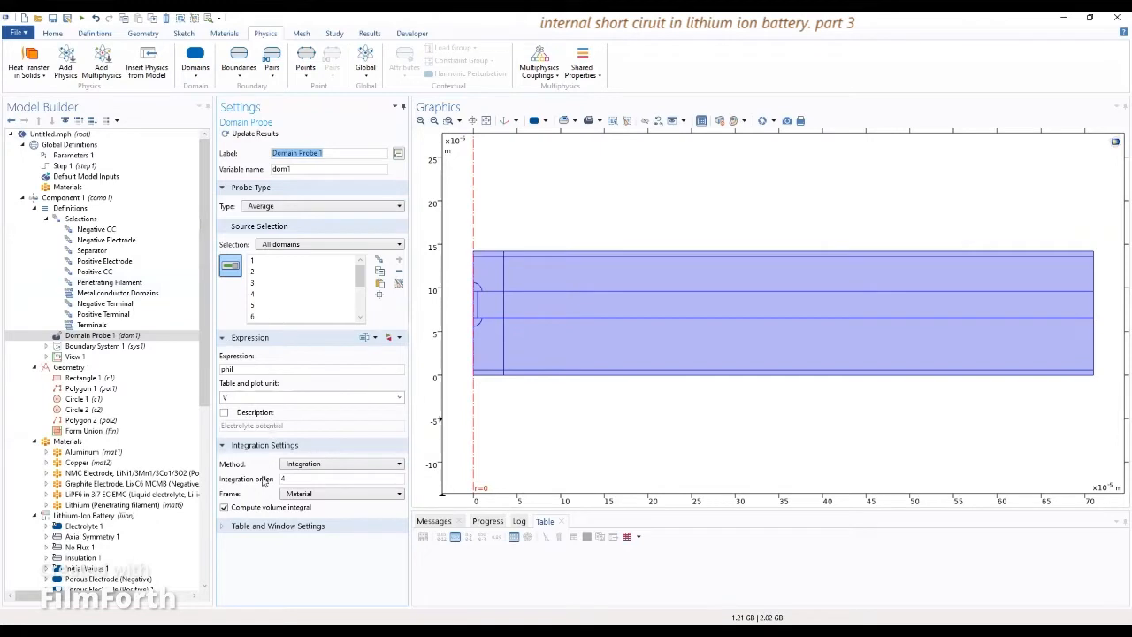
left_click(110, 337)
type("Max temperature probe")
Set the temperature probe's type to Maximum and its expression to T
left_click(322, 209)
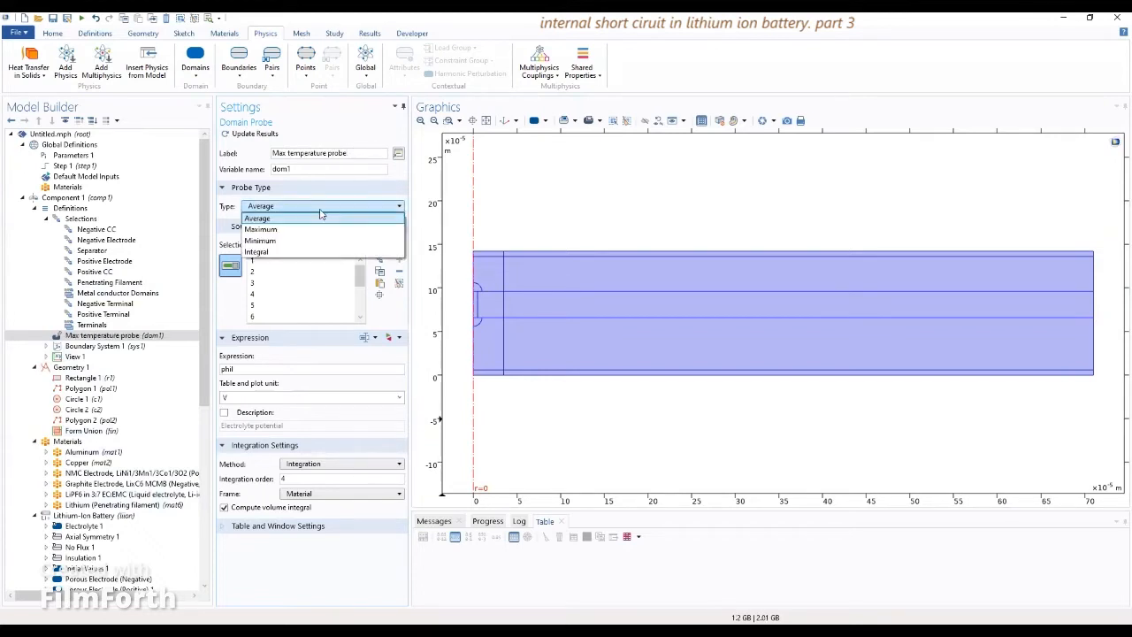
left_click(301, 230)
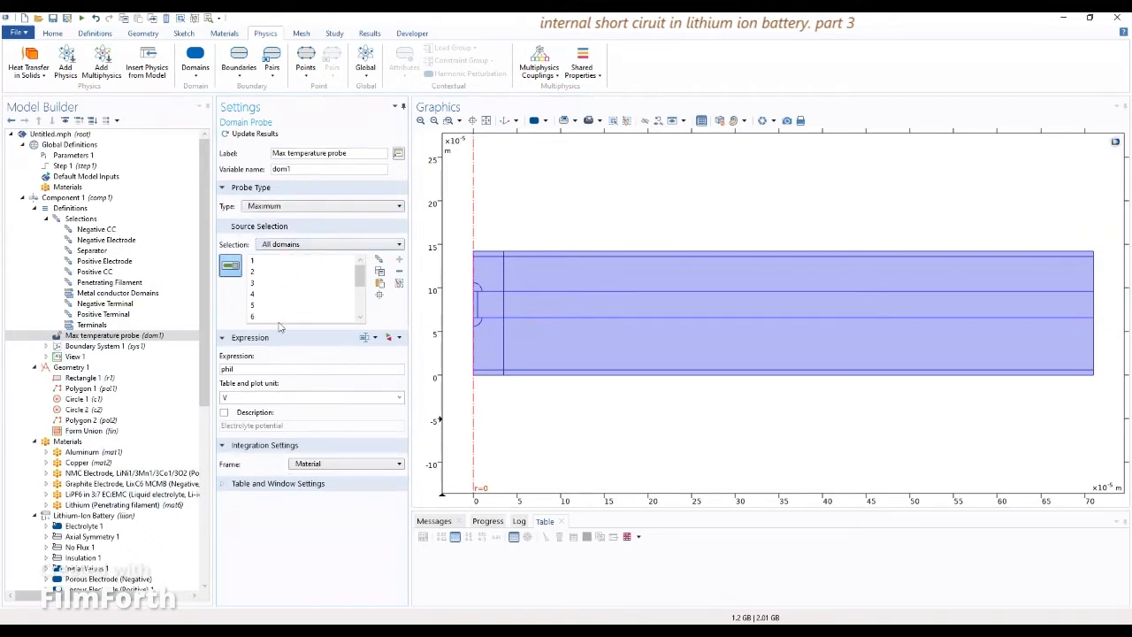
left_click_drag(244, 369, 188, 377)
type("T")
left_click(300, 356)
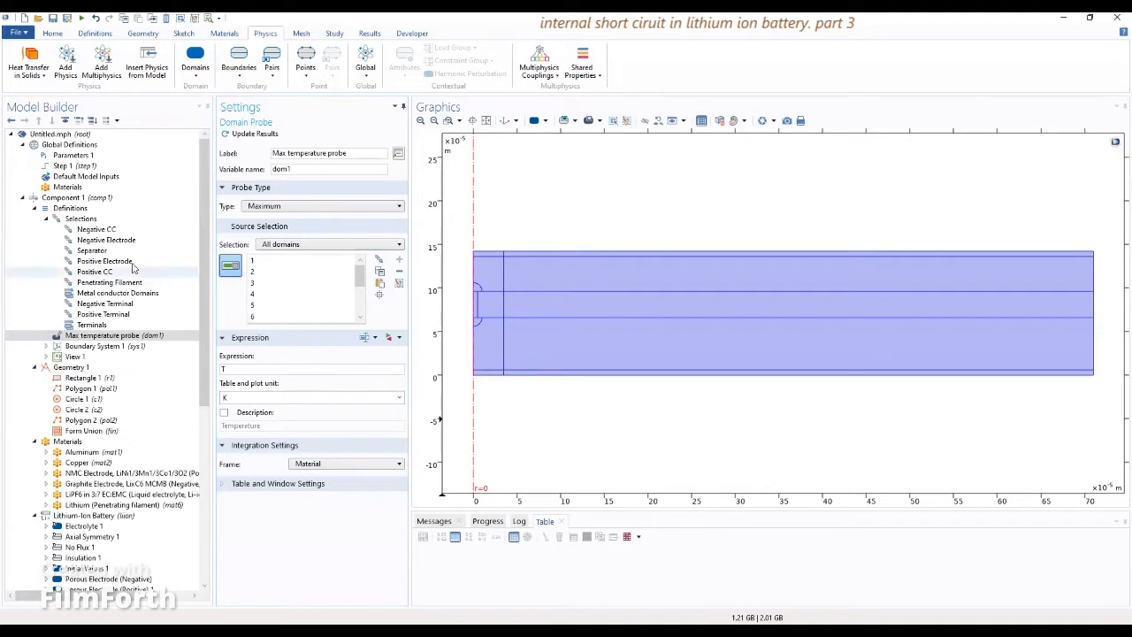
left_click(101, 337)
right_click(102, 336)
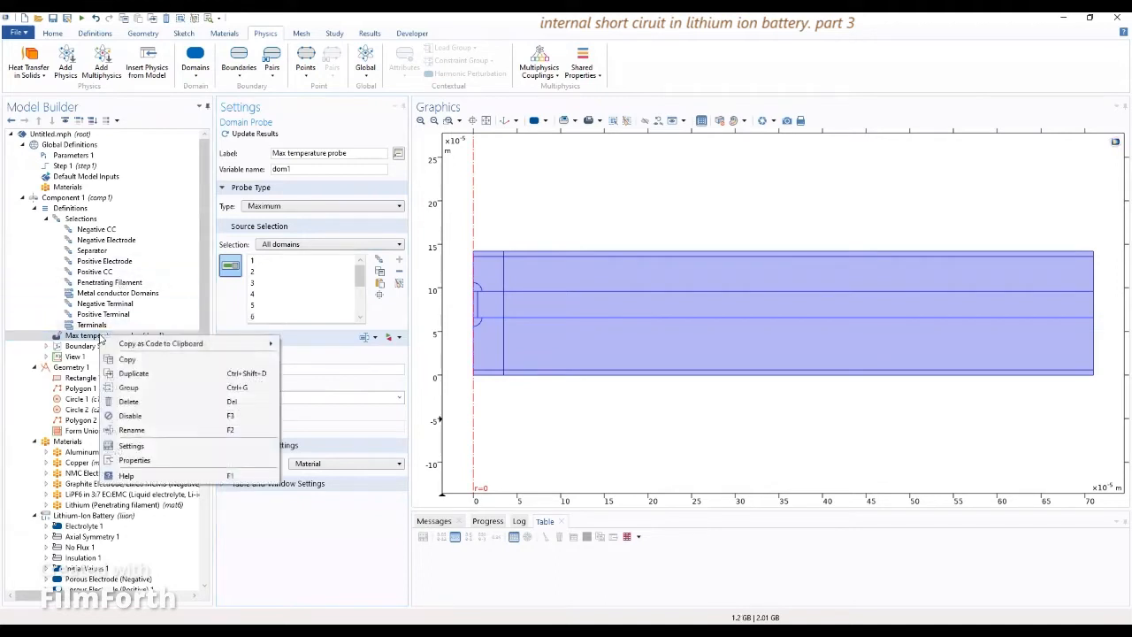
Add a Maximum nonlocal coupling to the component definitions and apply it to all domains
left_click(69, 209)
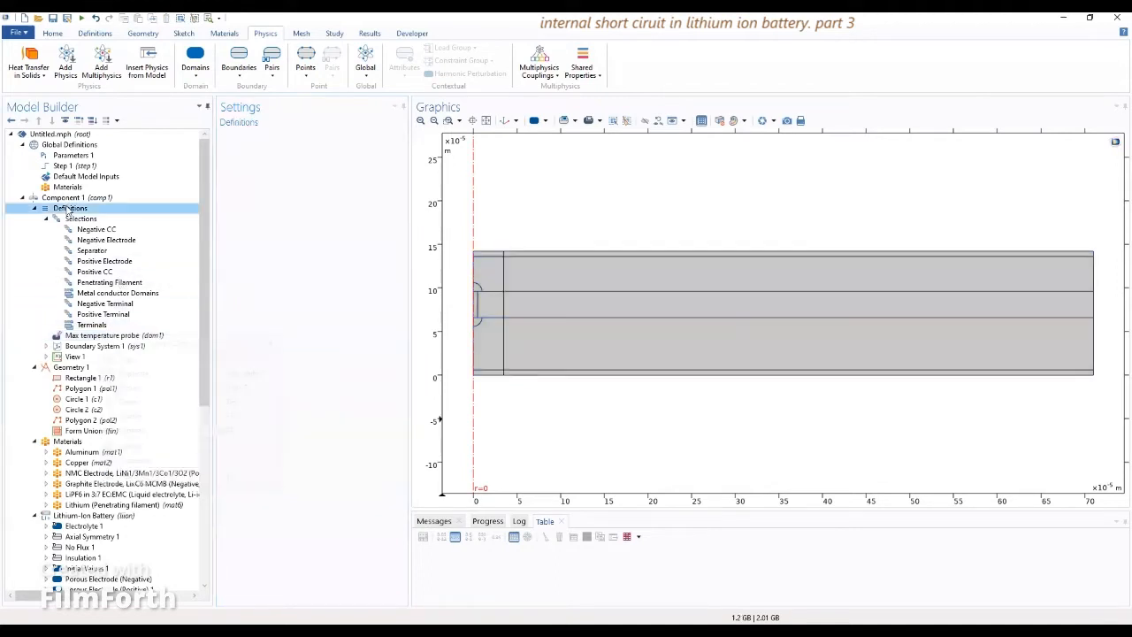
right_click(69, 209)
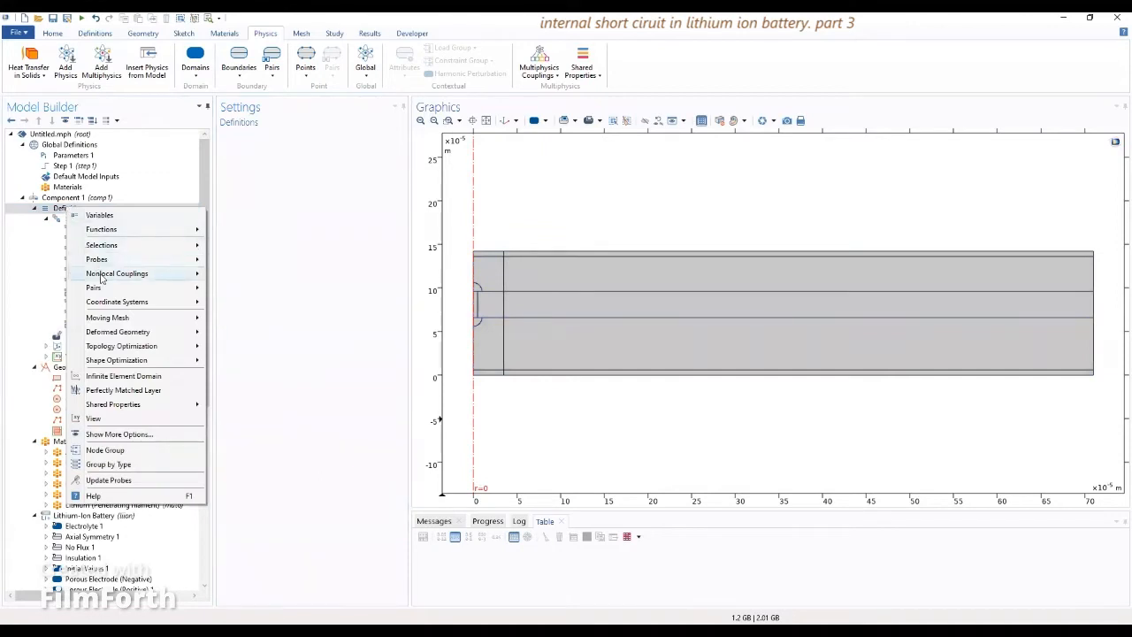
mouse_move(102, 276)
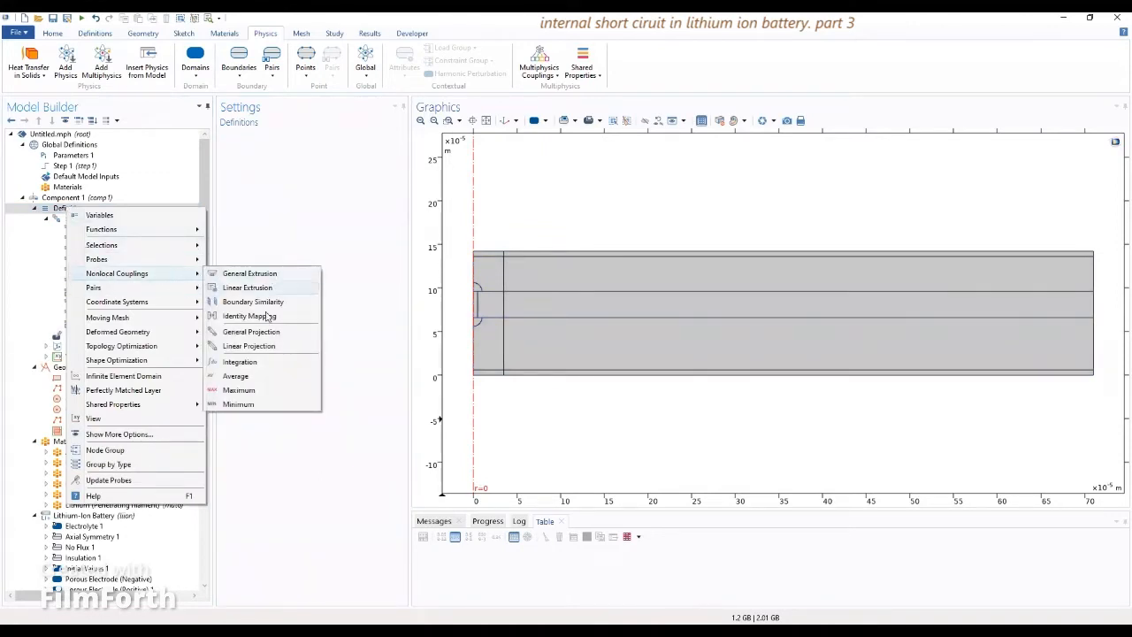
left_click(252, 392)
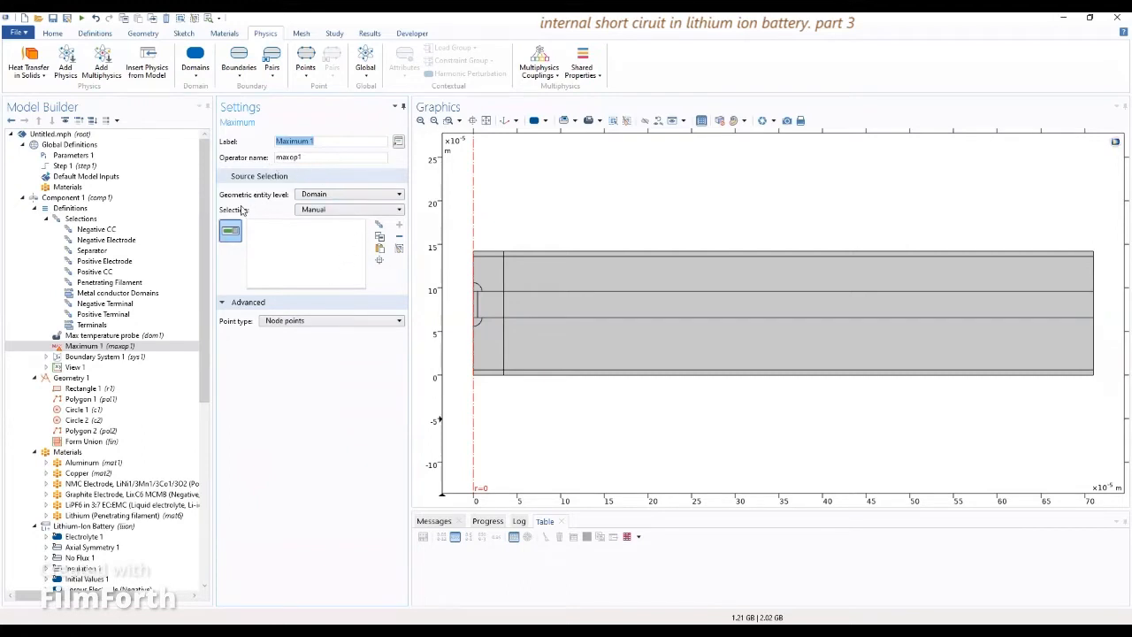
left_click(309, 194)
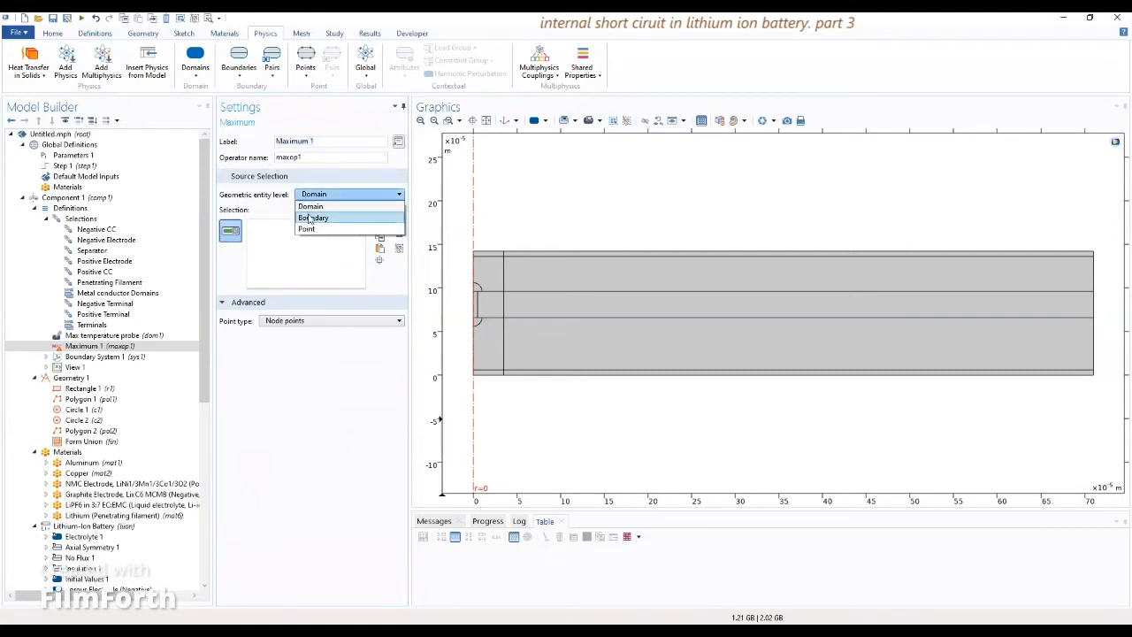
left_click(310, 206)
left_click(313, 210)
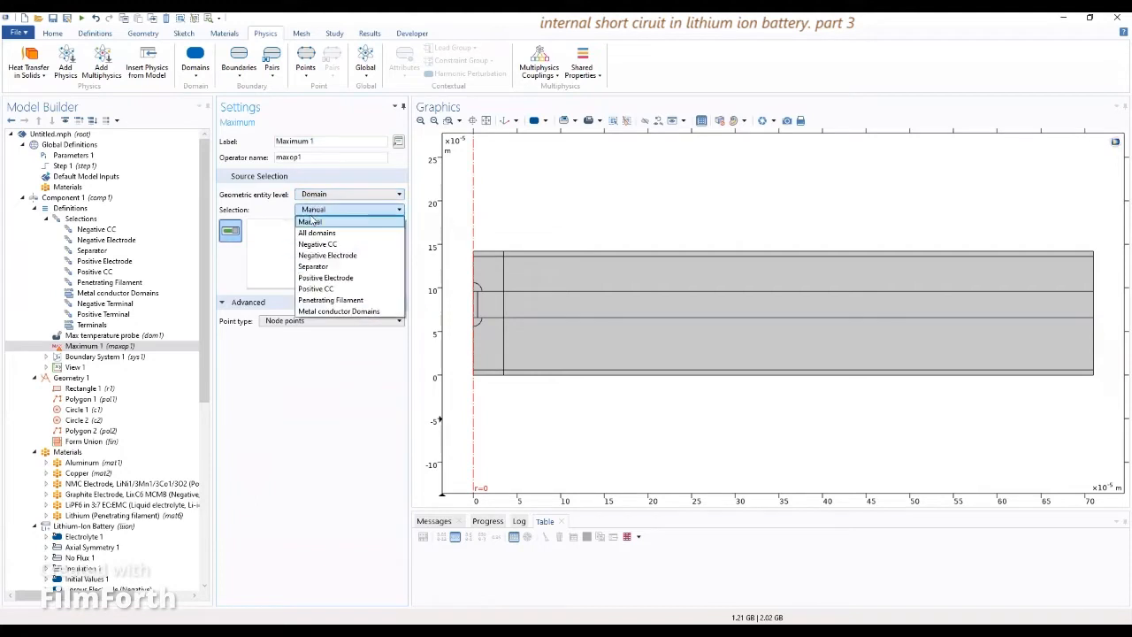
left_click(316, 233)
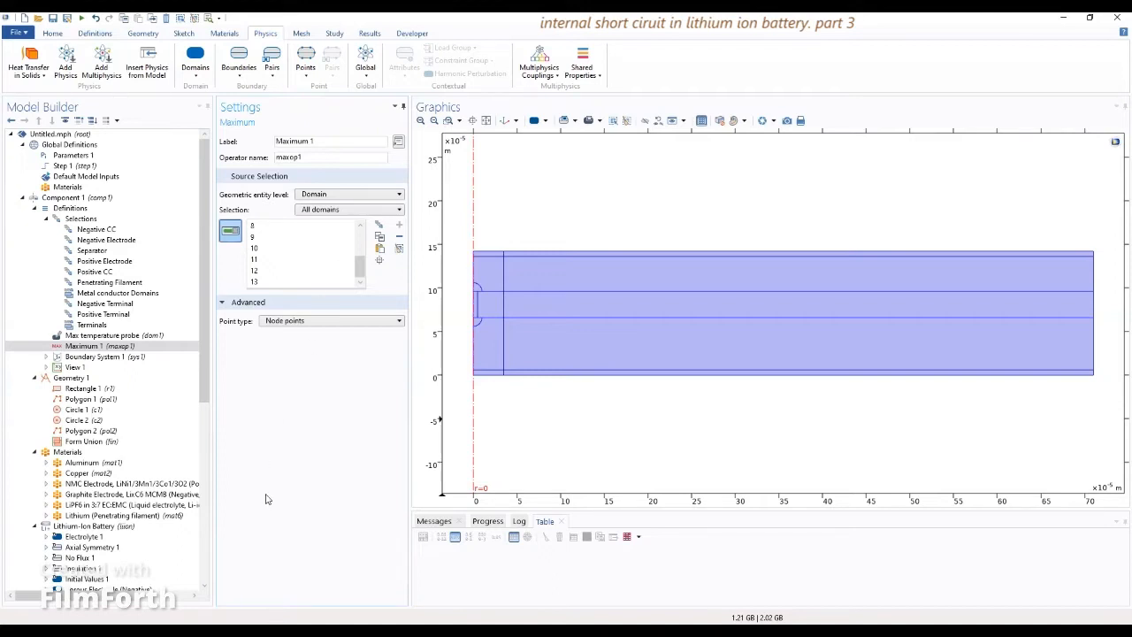
Exclude the Electrochemical Heating coupling from the Current Distribution Initialization study step
left_click_drag(205, 394, 210, 561)
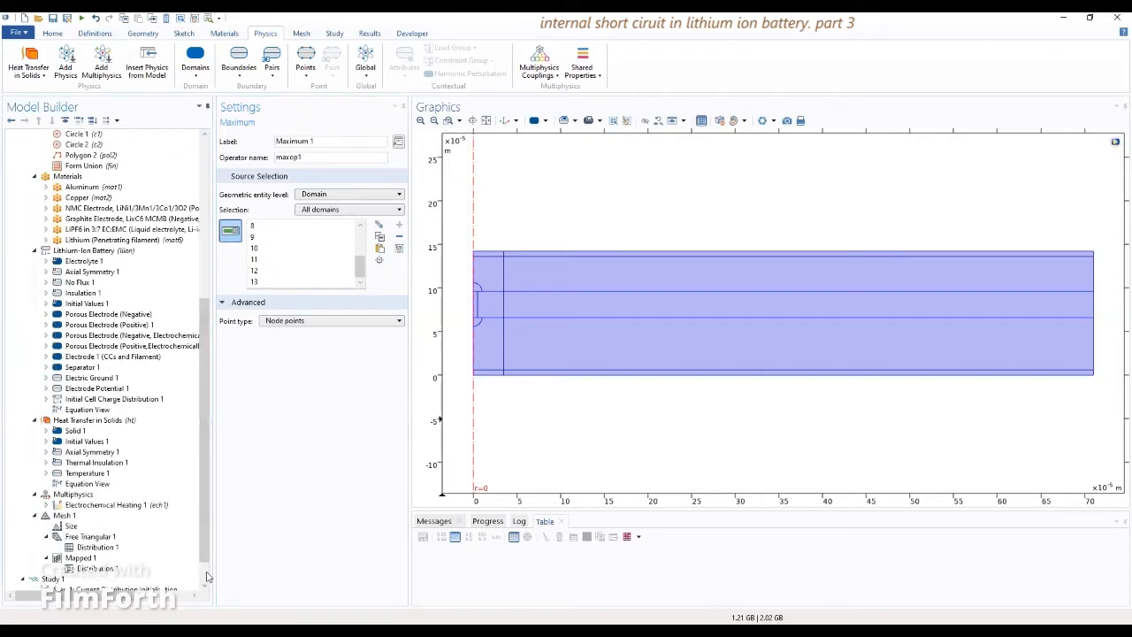
scroll(114, 551, "down", 1)
left_click(84, 559)
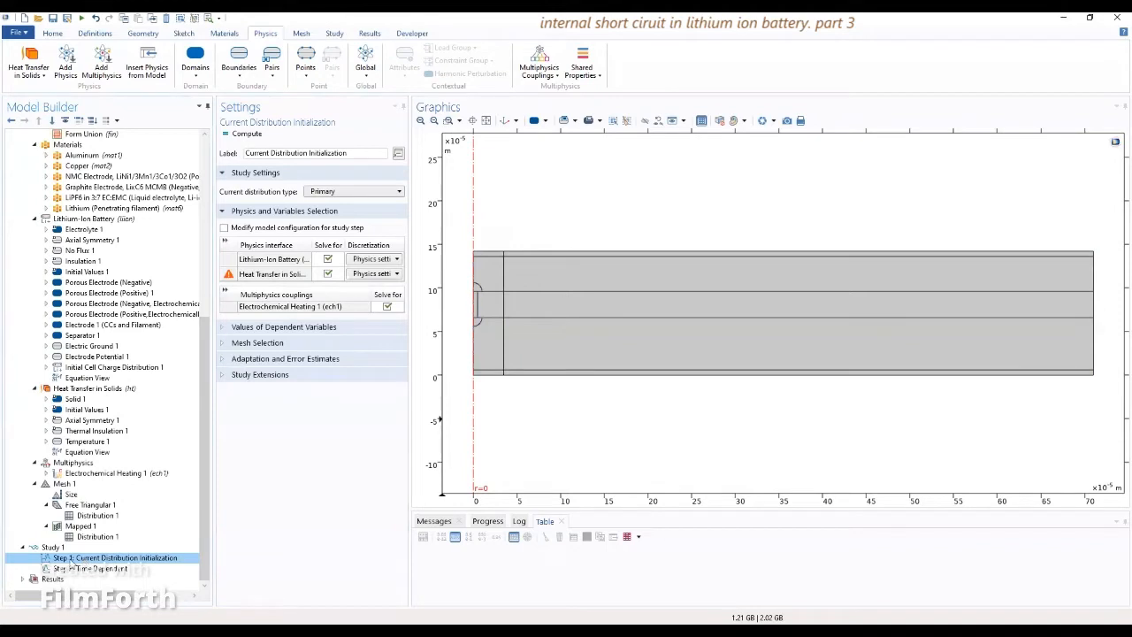
right_click(78, 560)
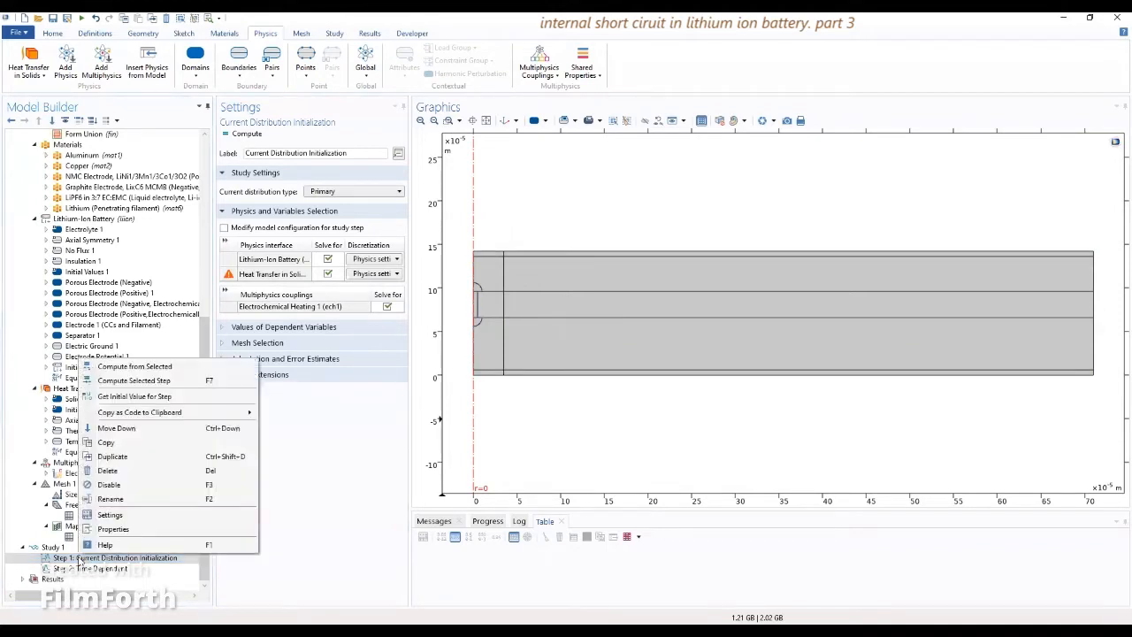
left_click(79, 559)
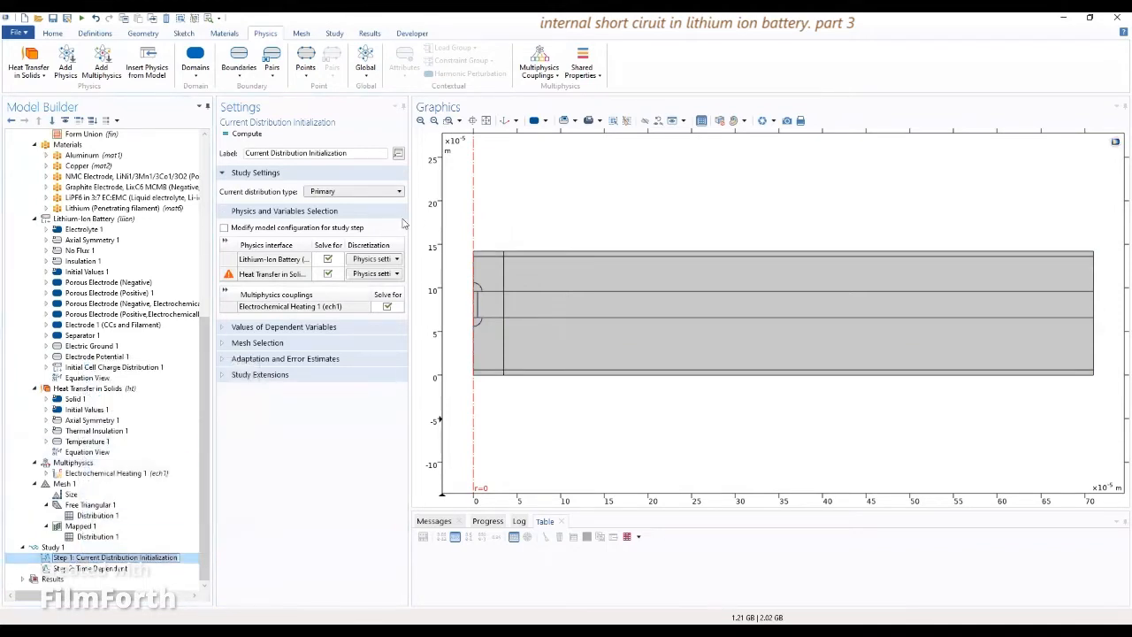
left_click_drag(410, 223, 609, 225)
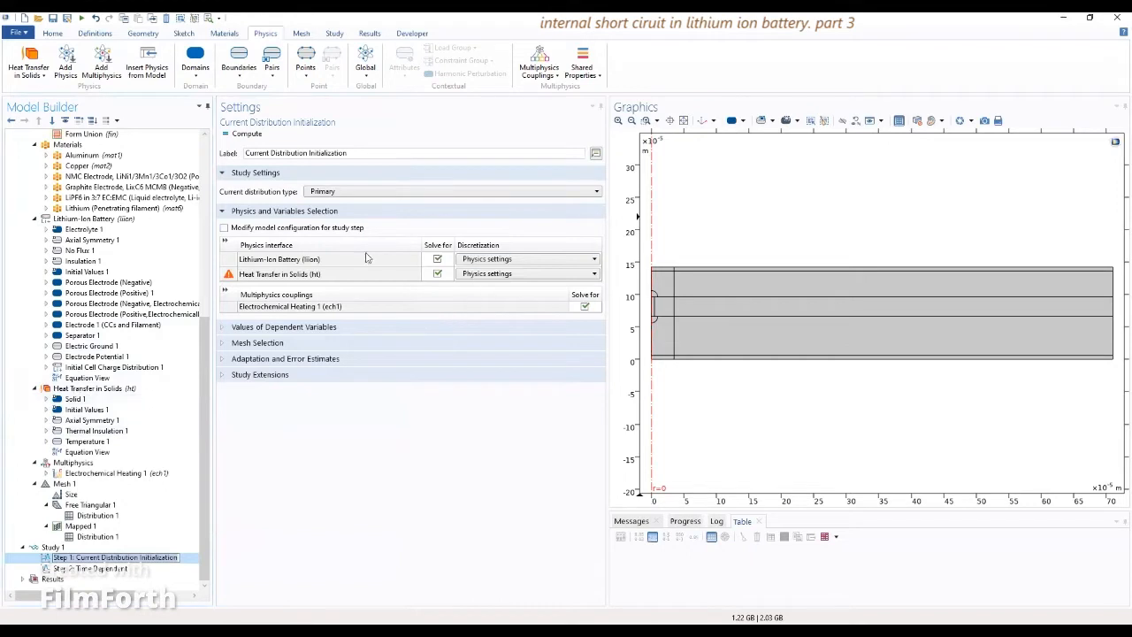
left_click(584, 307)
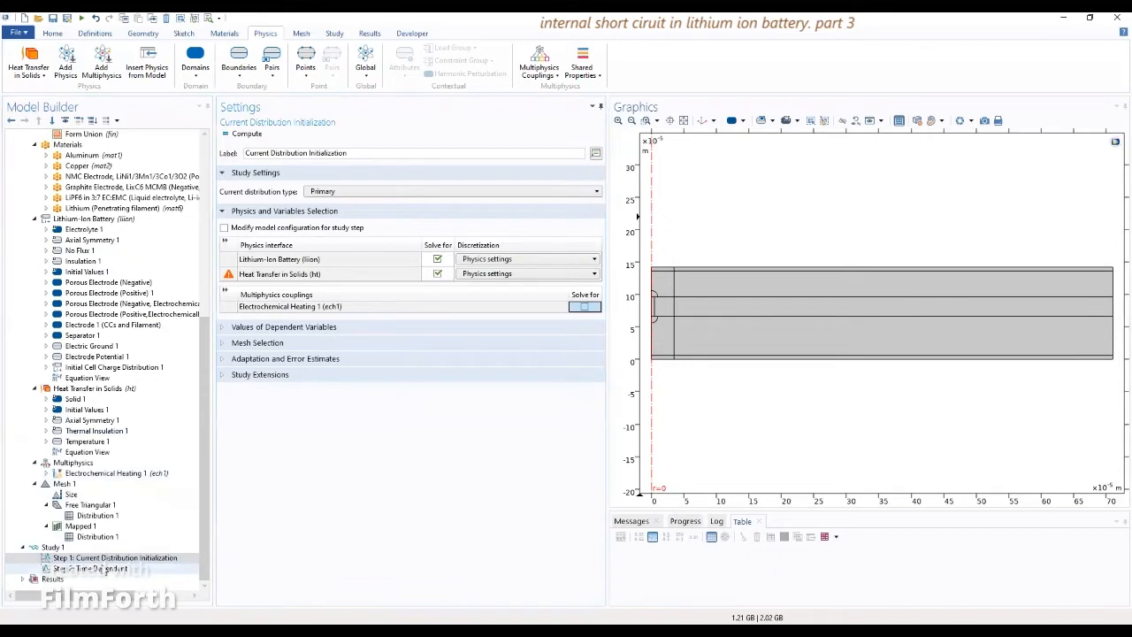
Set the output times of the Time Dependent study step to 10^range(-3,0.5,-1)
left_click(104, 569)
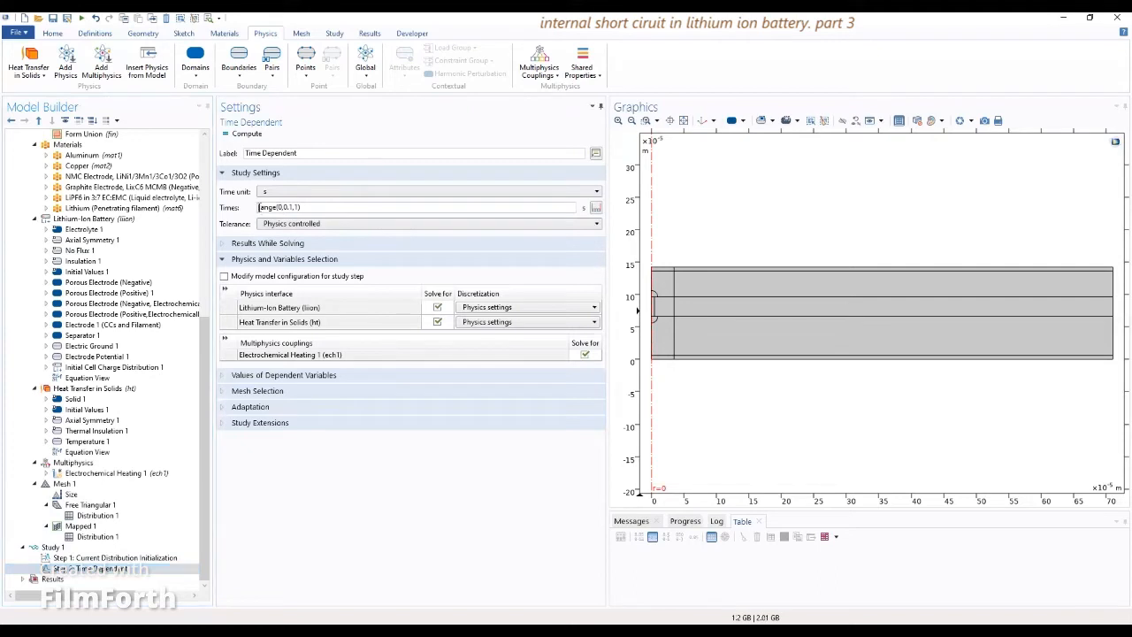
type("10^")
left_click(294, 207)
key("BackSpace")
type("-3")
left_click(305, 207)
key("BackSpace")
type("5,-1")
Add a Parametric Sweep to Study 1 with R_in, the inner radius of the penetrating filament, as its parameter
left_click(76, 549)
right_click(76, 549)
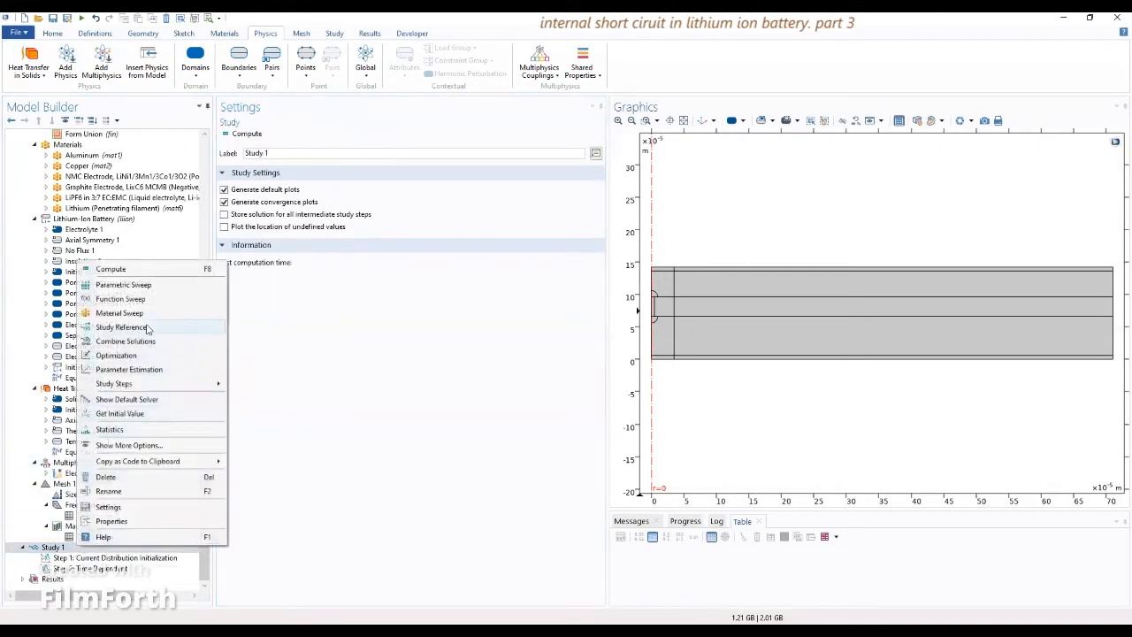
left_click(124, 285)
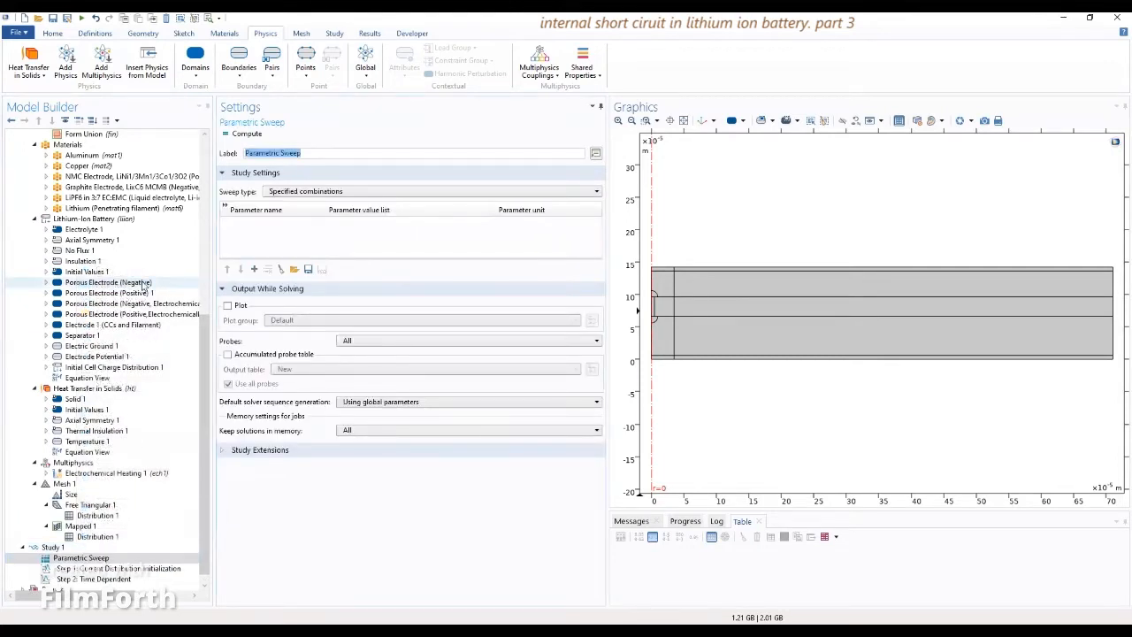
left_click(254, 269)
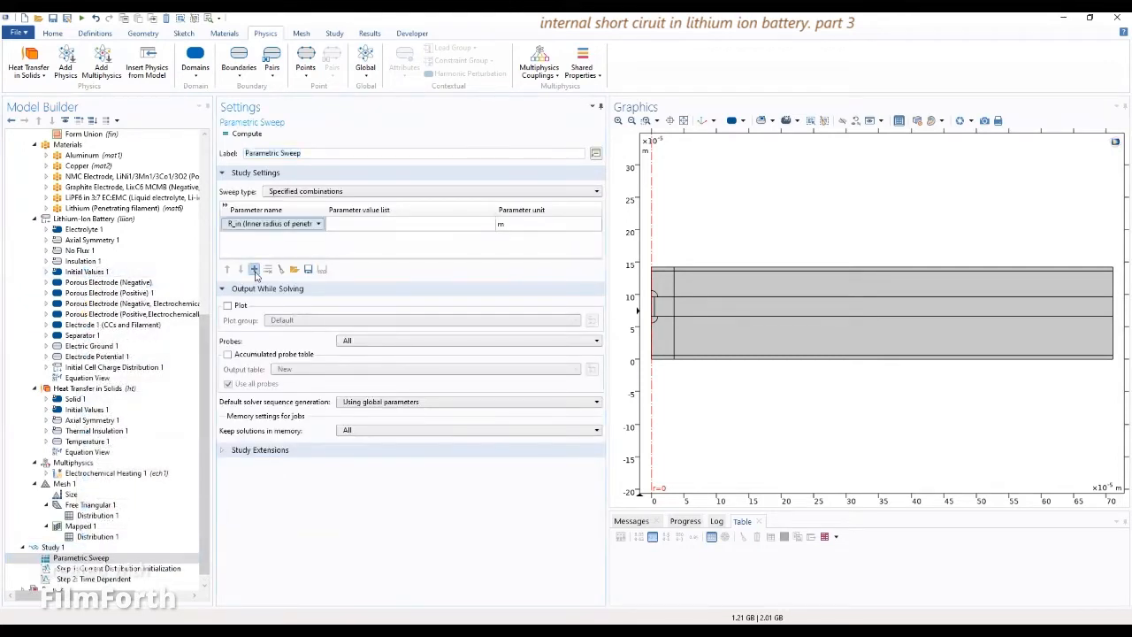
left_click(319, 223)
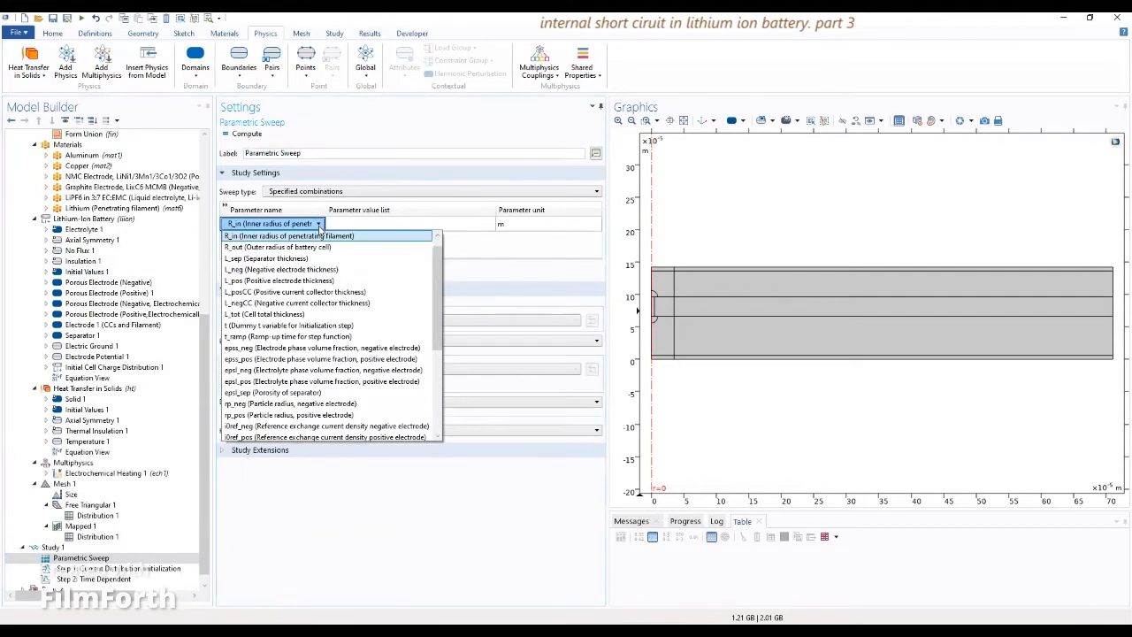
left_click(320, 237)
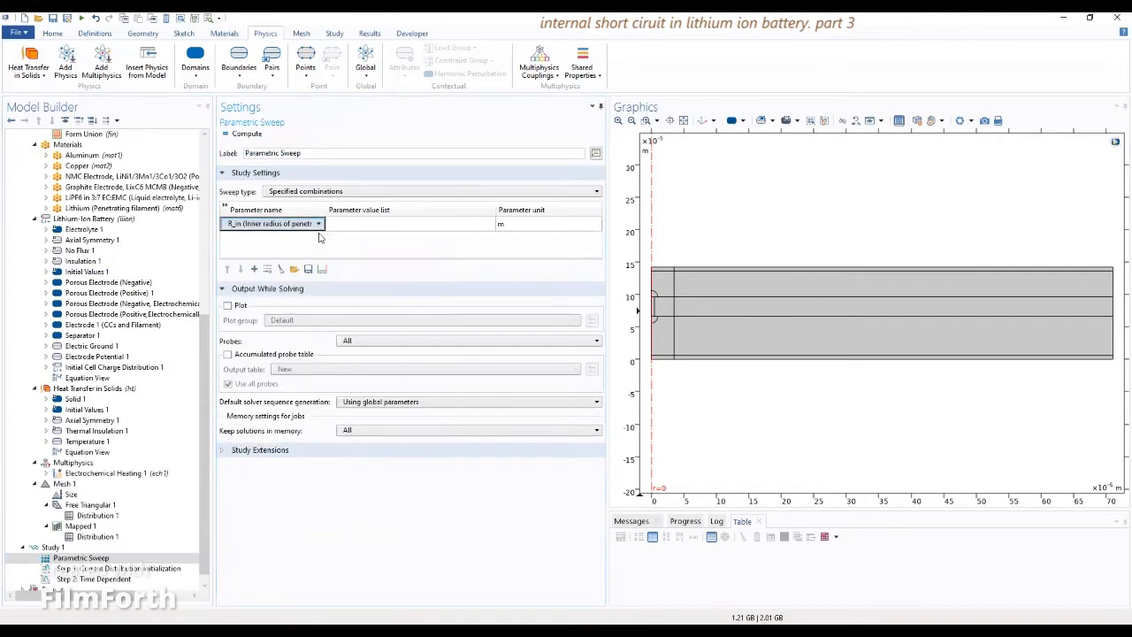
Enter the sweep values 1 and 5 for R_in and set the parameter unit to um
left_click(356, 222)
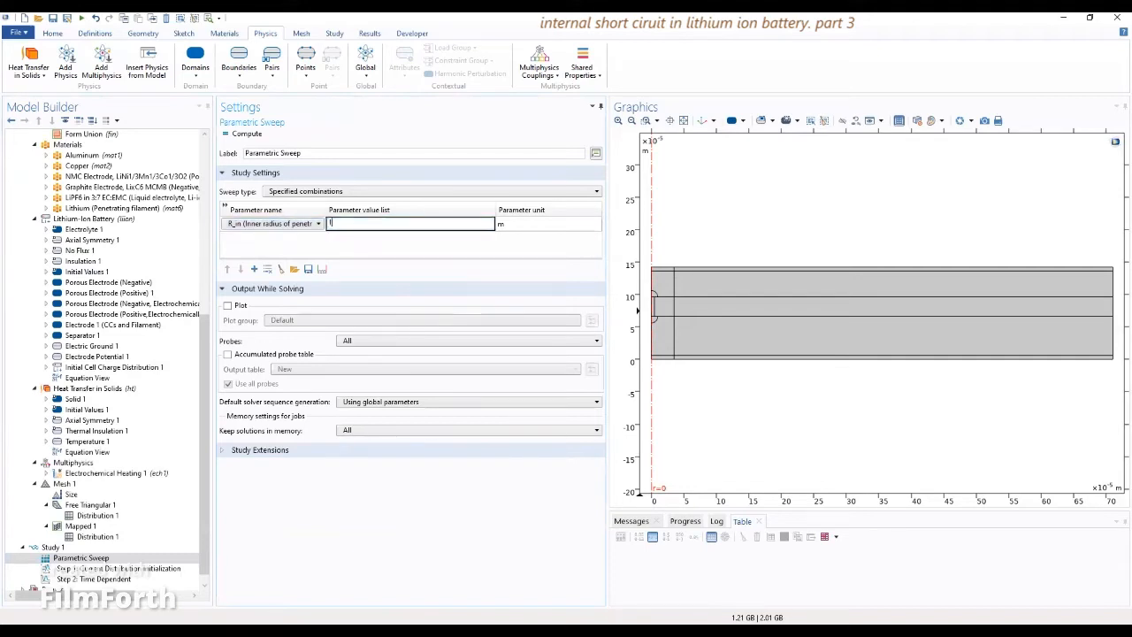
type("1.5")
left_click(509, 246)
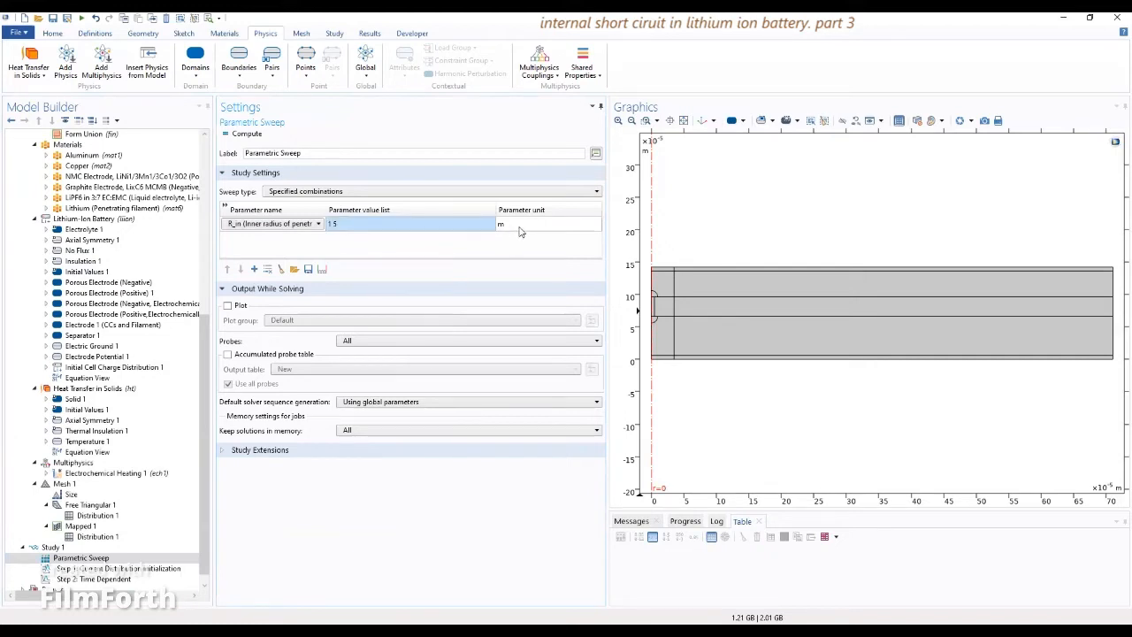
left_click(502, 227)
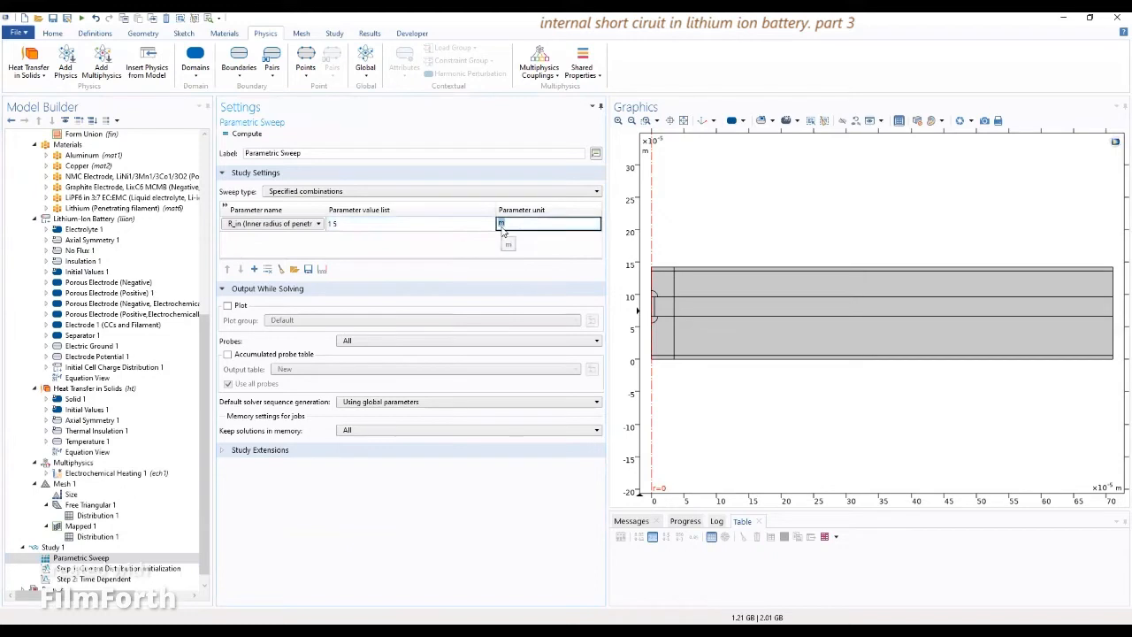
left_click(501, 225)
type("u")
key("BackSpace")
type("u")
left_click(511, 245)
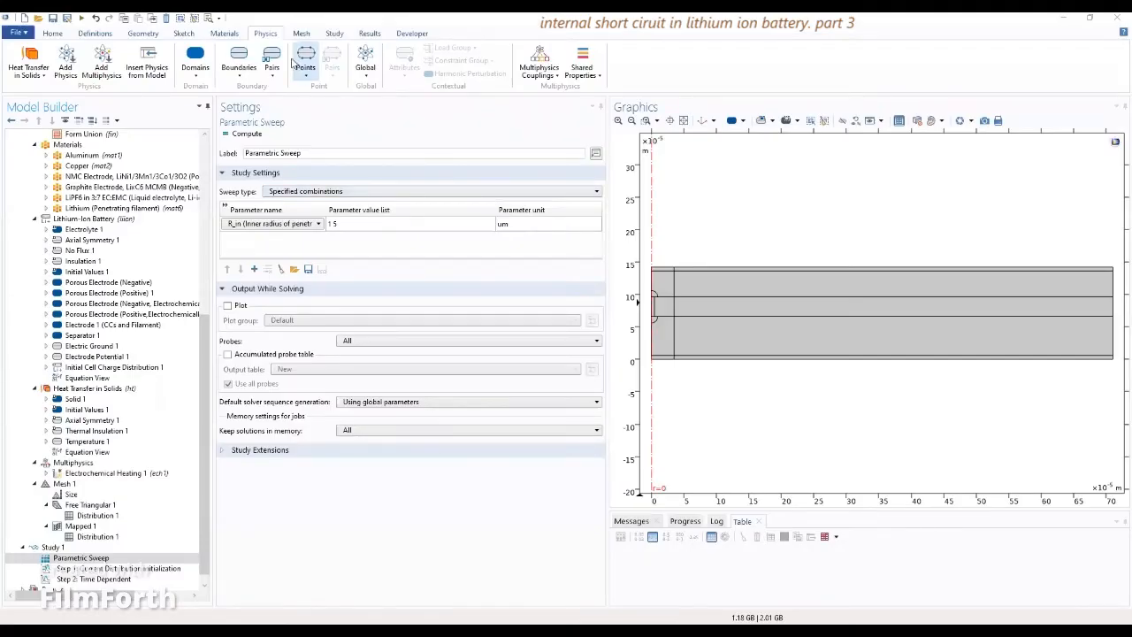
Compute Study 1 and examine the solver's Convergence Plot 1 and Convergence Plot 2 in a wider graphics area
left_click(68, 548)
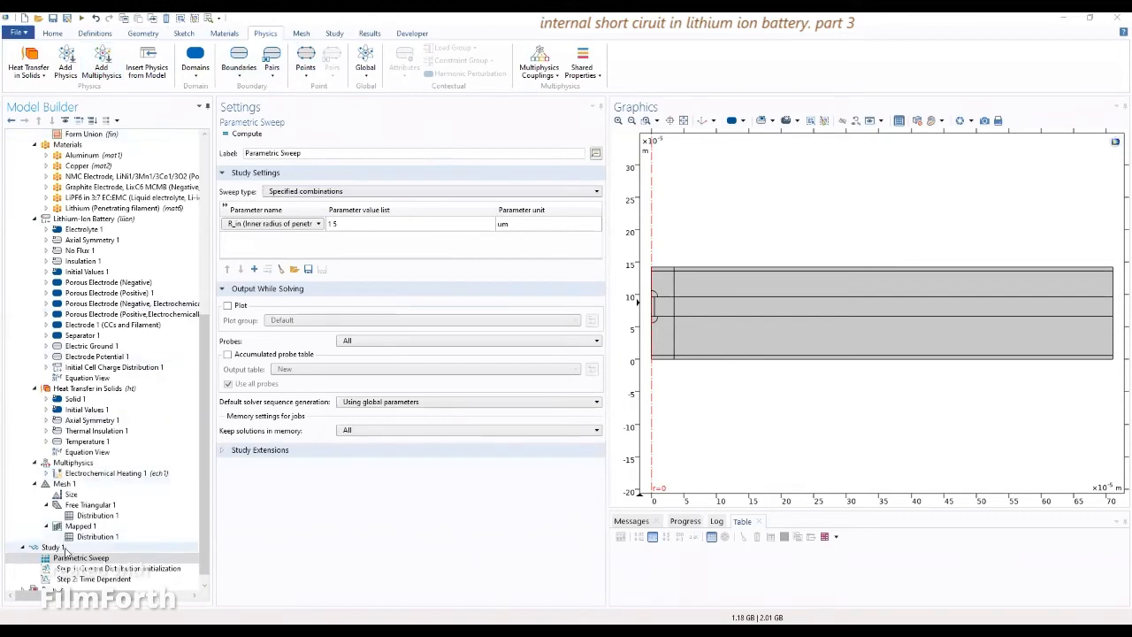
left_click(245, 133)
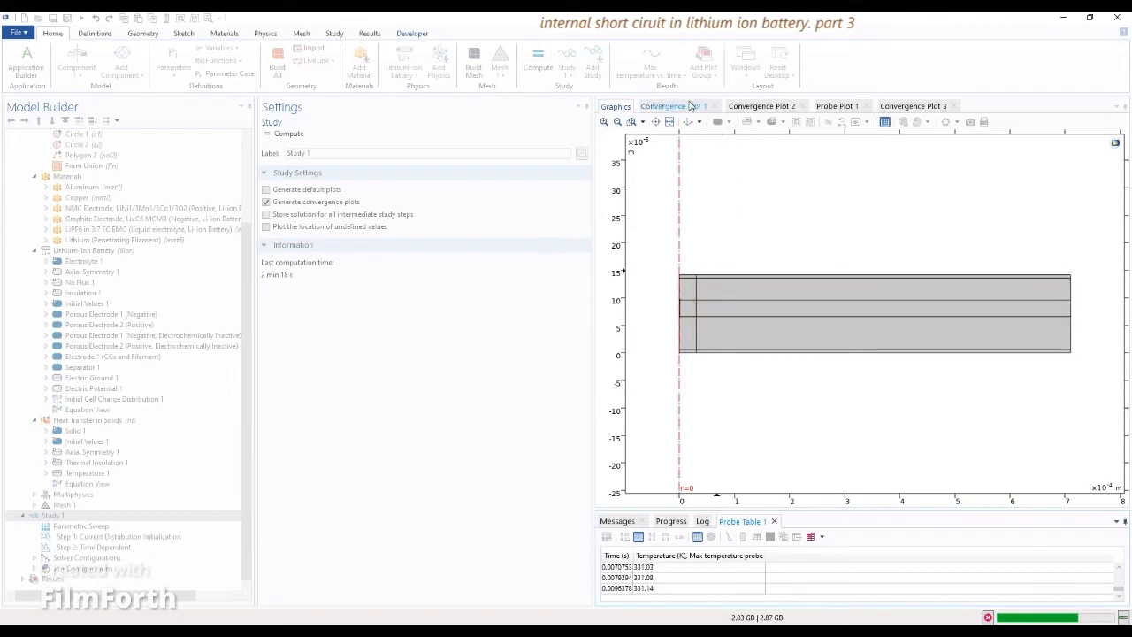
left_click(691, 105)
left_click(783, 106)
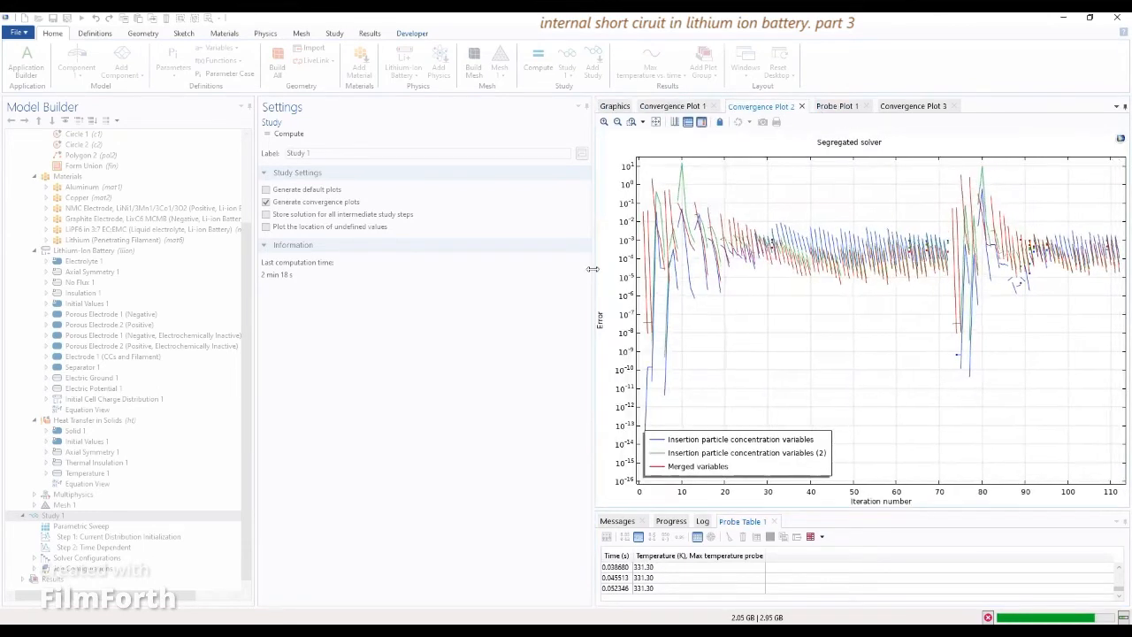
left_click_drag(593, 275, 435, 274)
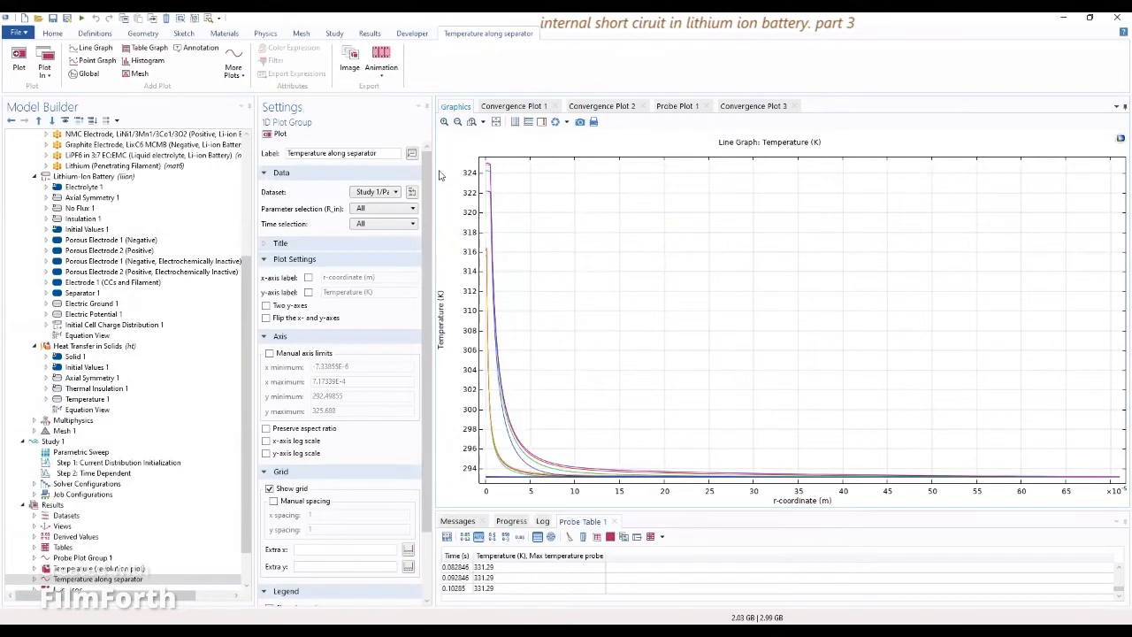
left_click(617, 108)
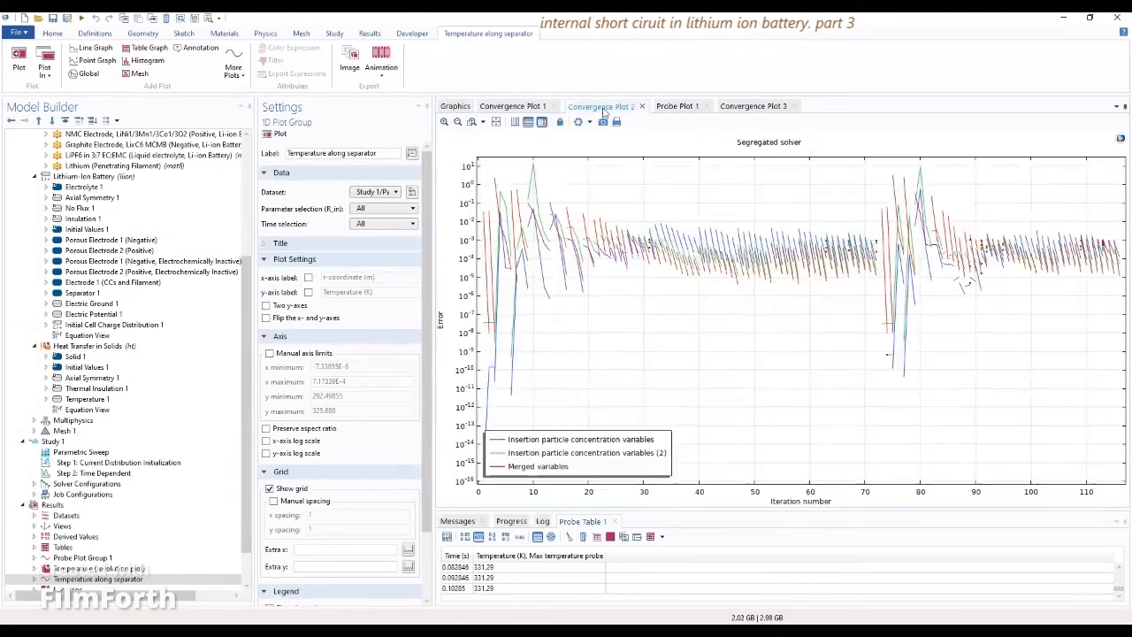
View Probe Plot 1 and Convergence Plot 3, then widen the settings area
left_click(677, 107)
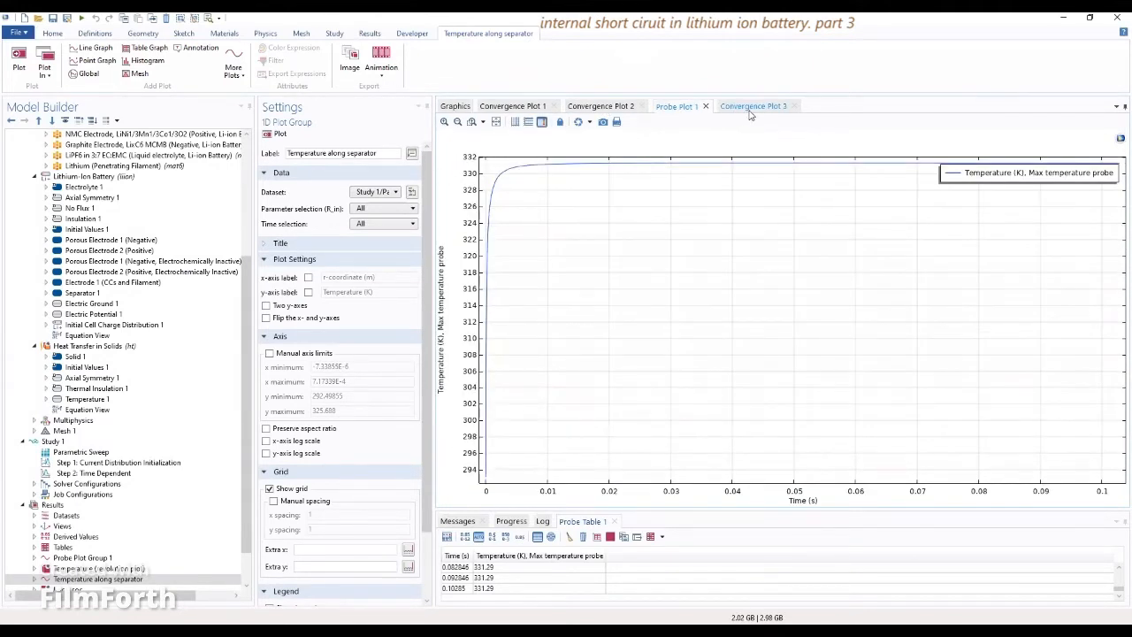
left_click(752, 107)
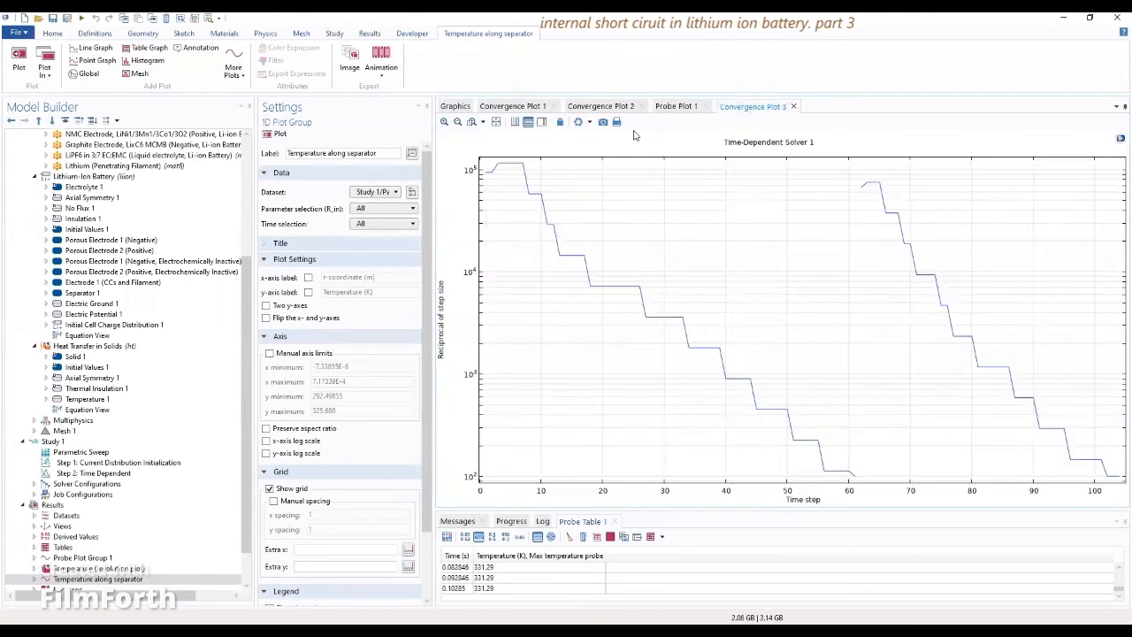
left_click_drag(432, 252, 573, 252)
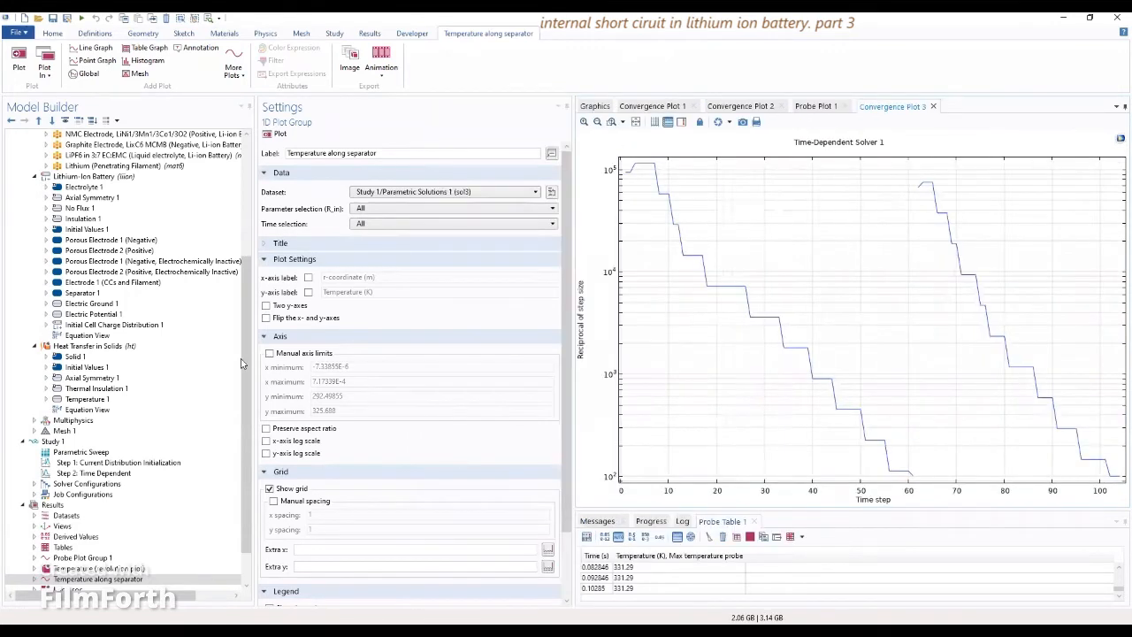
Examine the Revolution 2D 1 dataset, including its Revolution Layers and Advanced settings
scroll(89, 451, "down", 2)
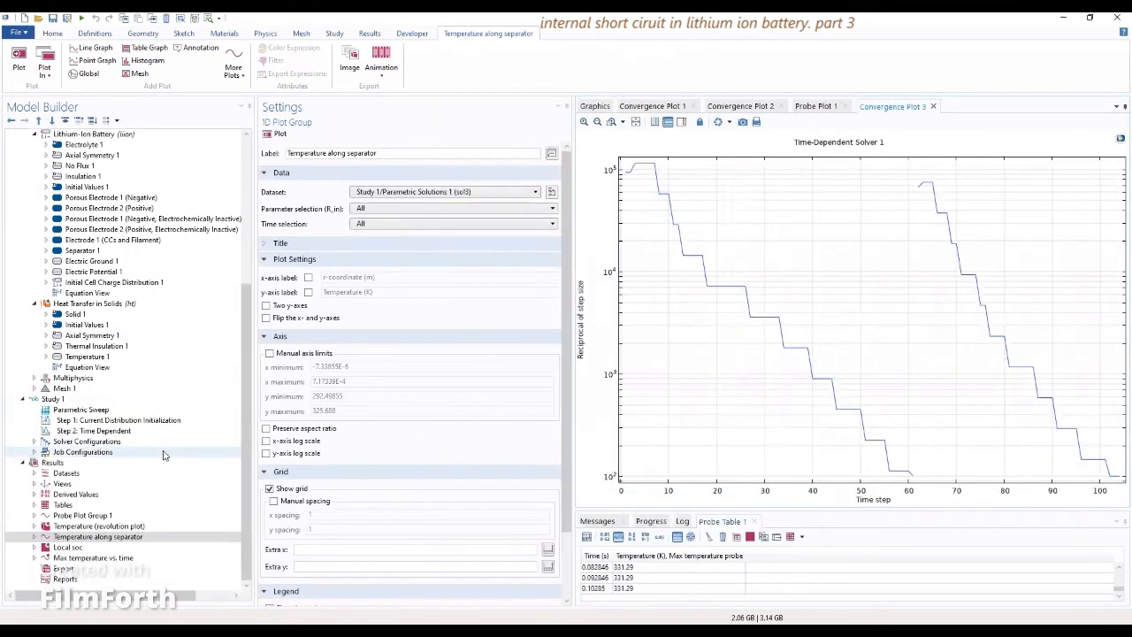
left_click(34, 473)
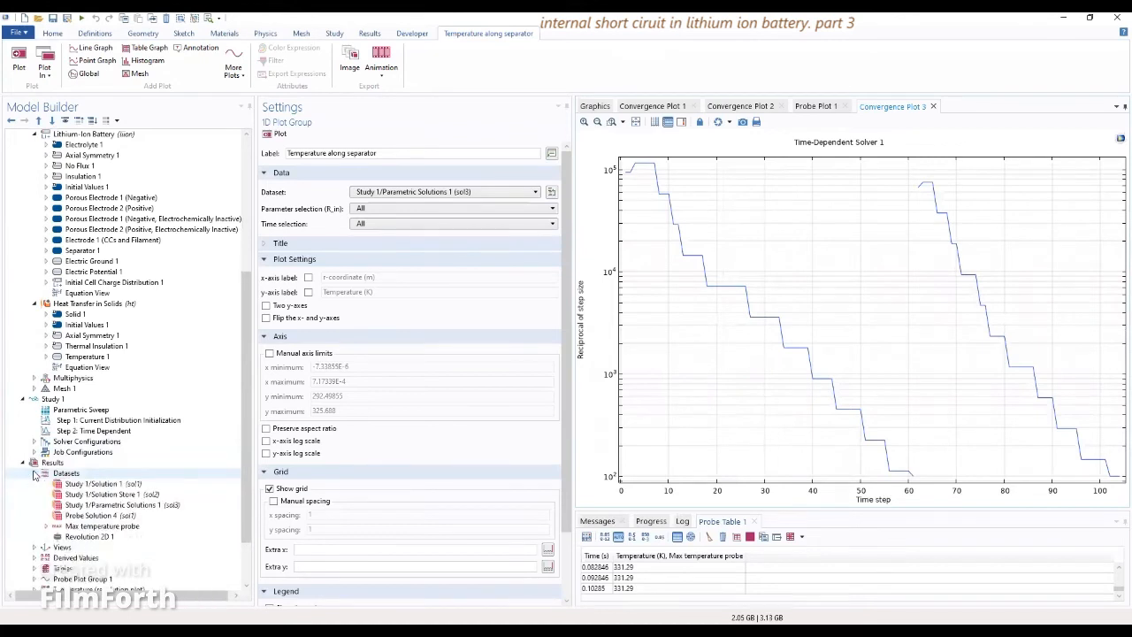
left_click(71, 537)
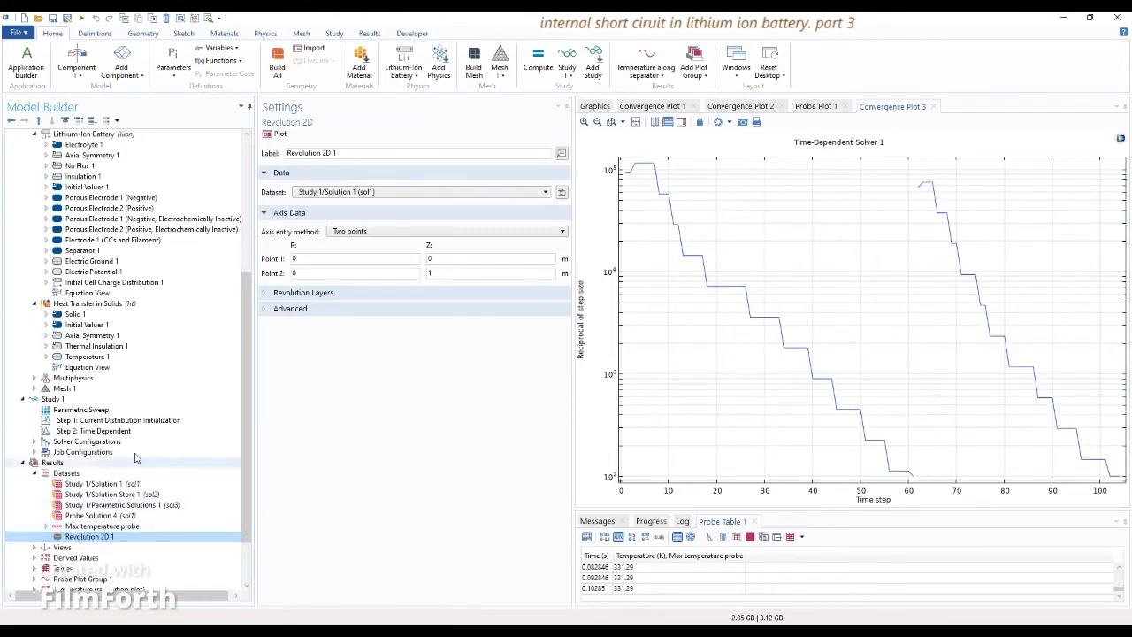
left_click(300, 293)
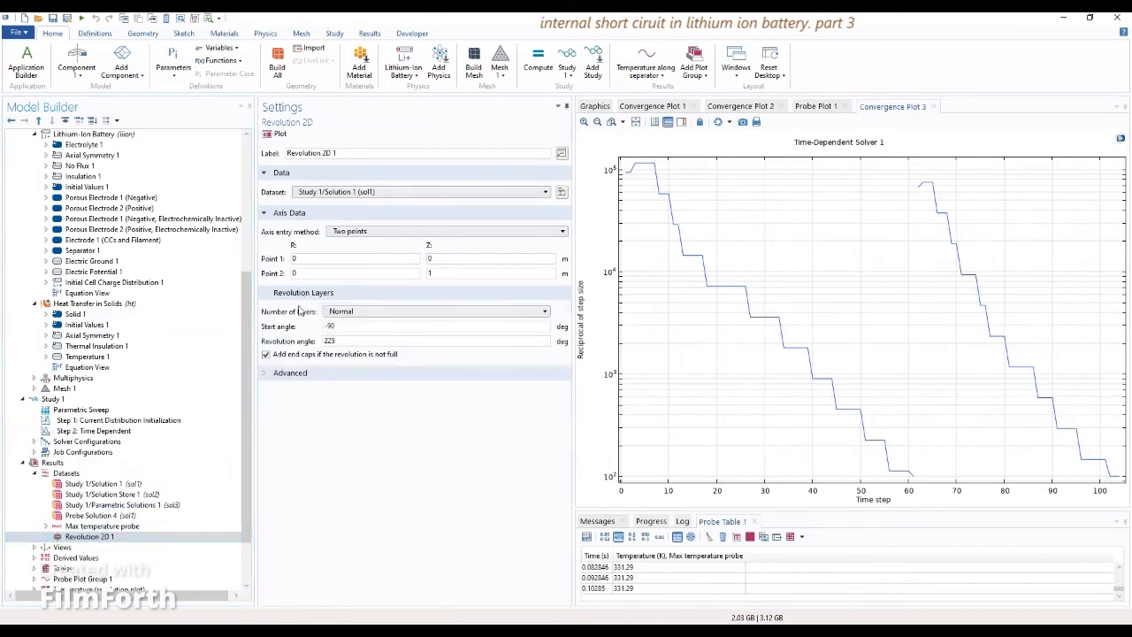
left_click(291, 374)
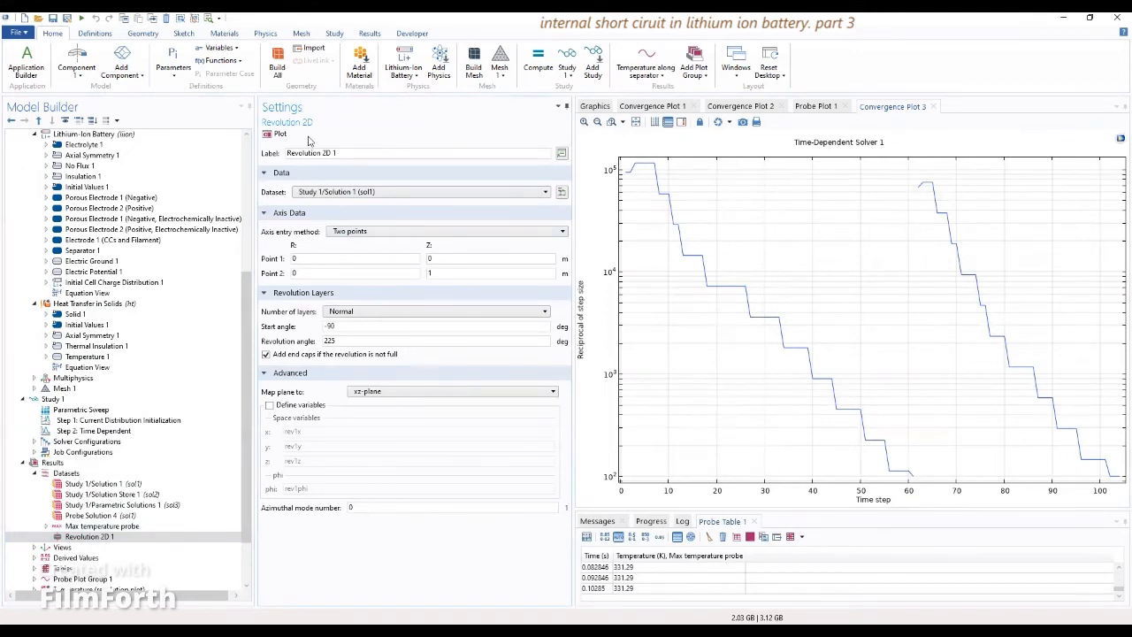
left_click(92, 537)
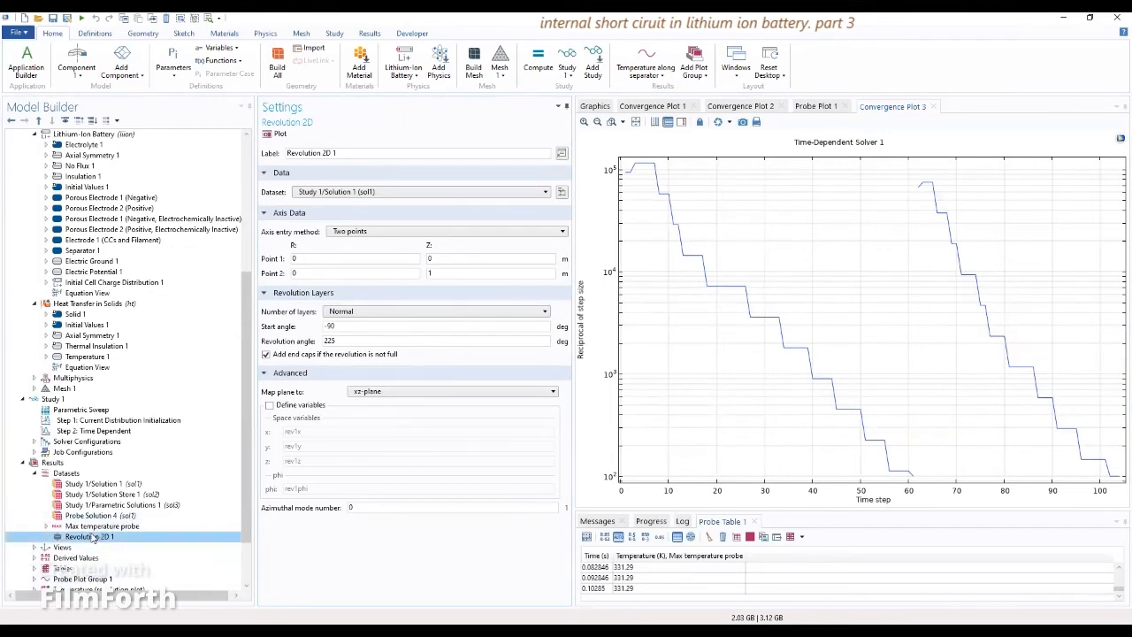
Review the Study 1 solution datasets and the Max temperature probe dataset with its selection, ending on Revolution 2D 1
left_click(97, 484)
left_click(104, 494)
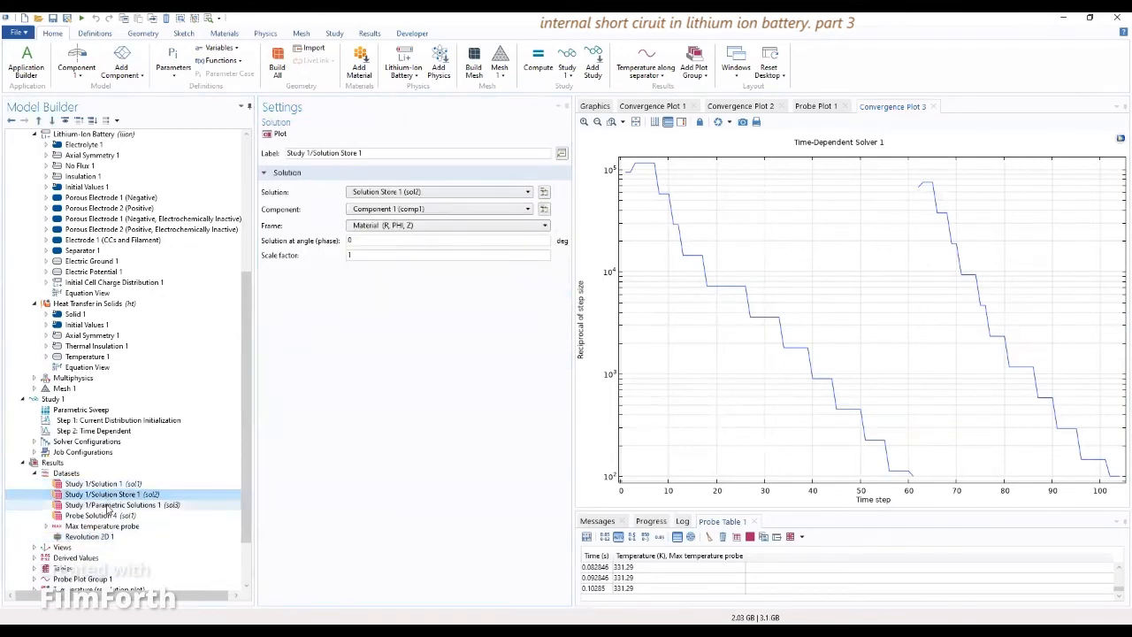
left_click(110, 505)
left_click(100, 516)
left_click(106, 526)
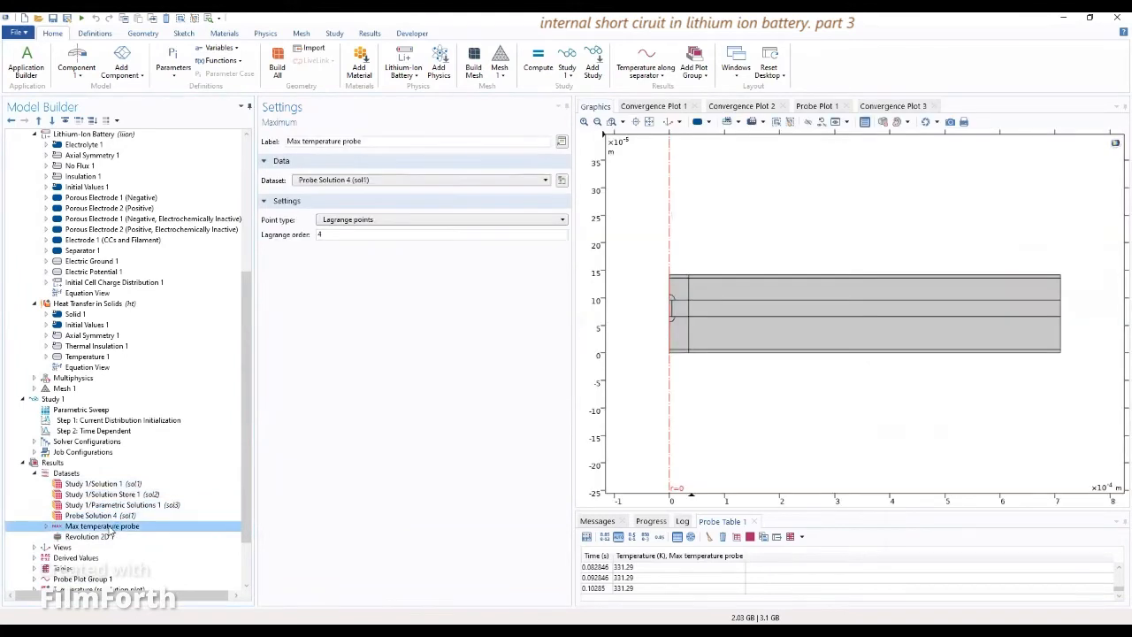
left_click(47, 527)
left_click(92, 537)
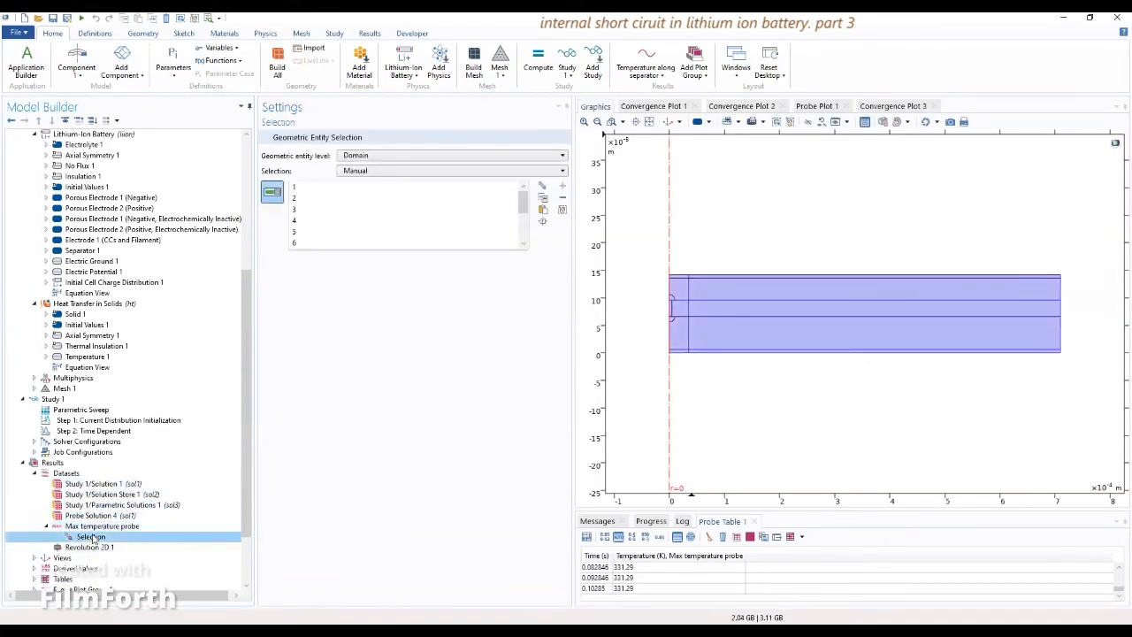
left_click(92, 546)
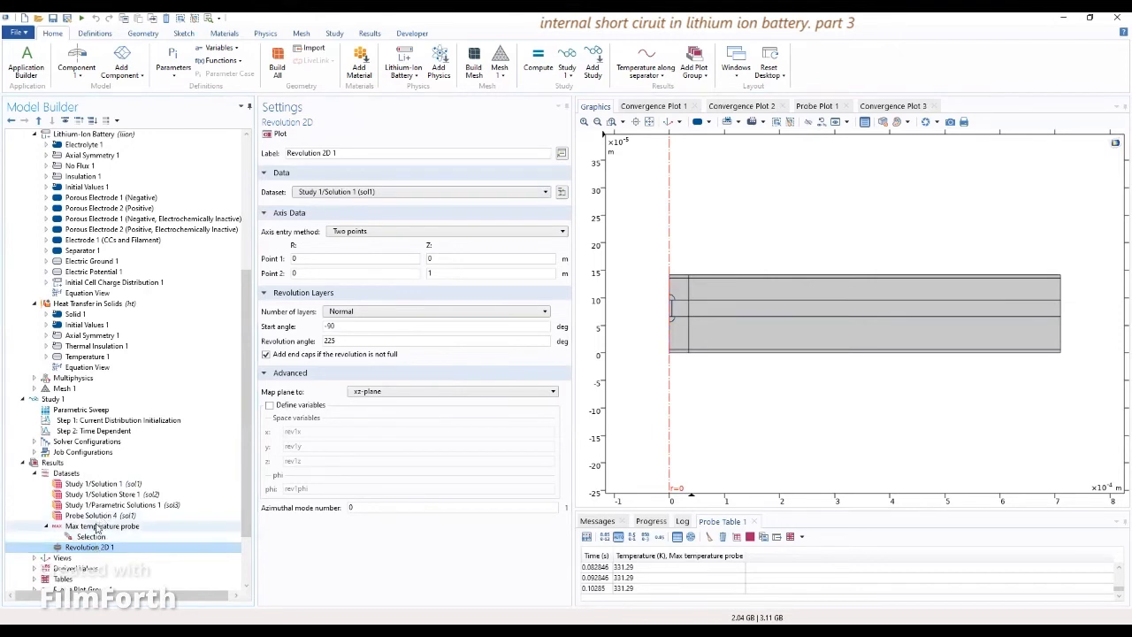
left_click(46, 526)
right_click(77, 528)
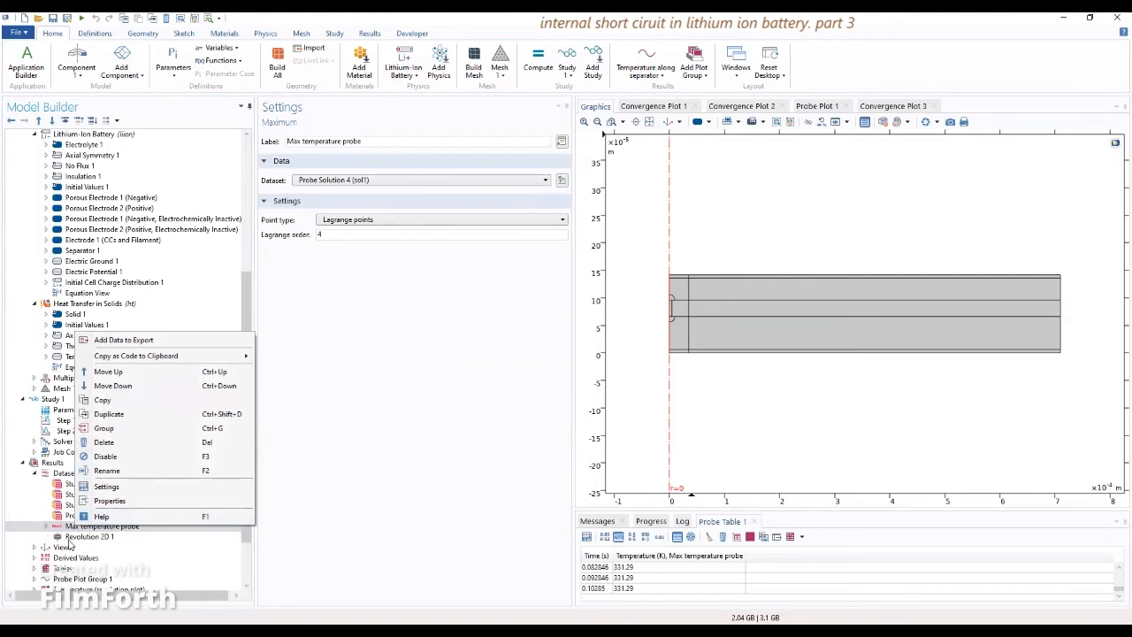
left_click(68, 540)
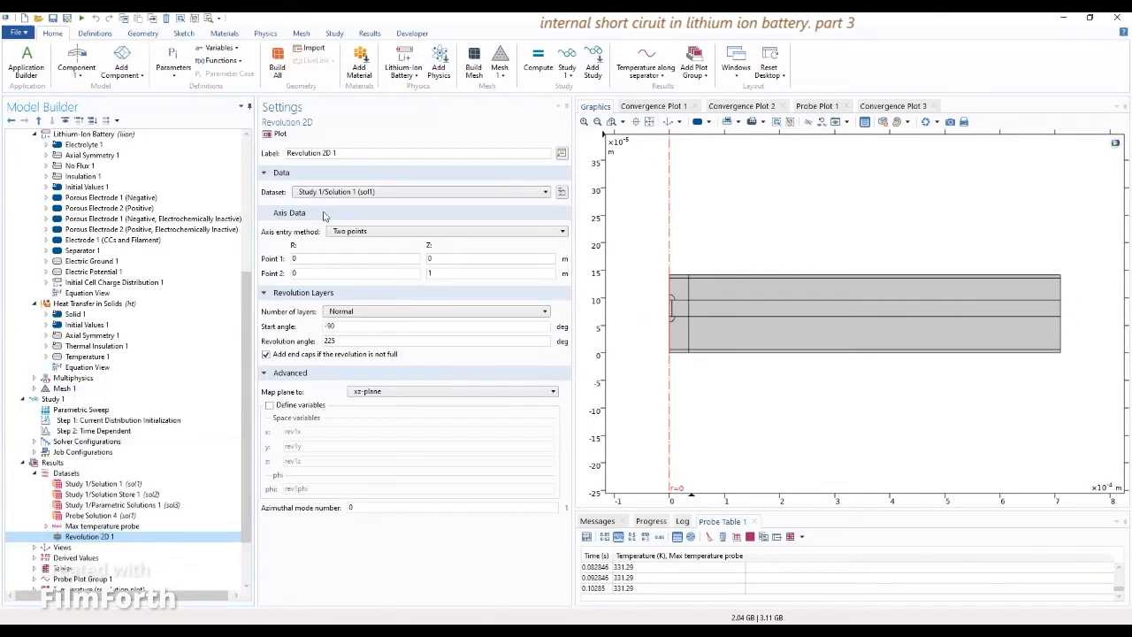
Set the Revolution 2D 1 start angle to -180 deg and revolution angle to 270 deg, and plot the dataset
double_click(341, 329)
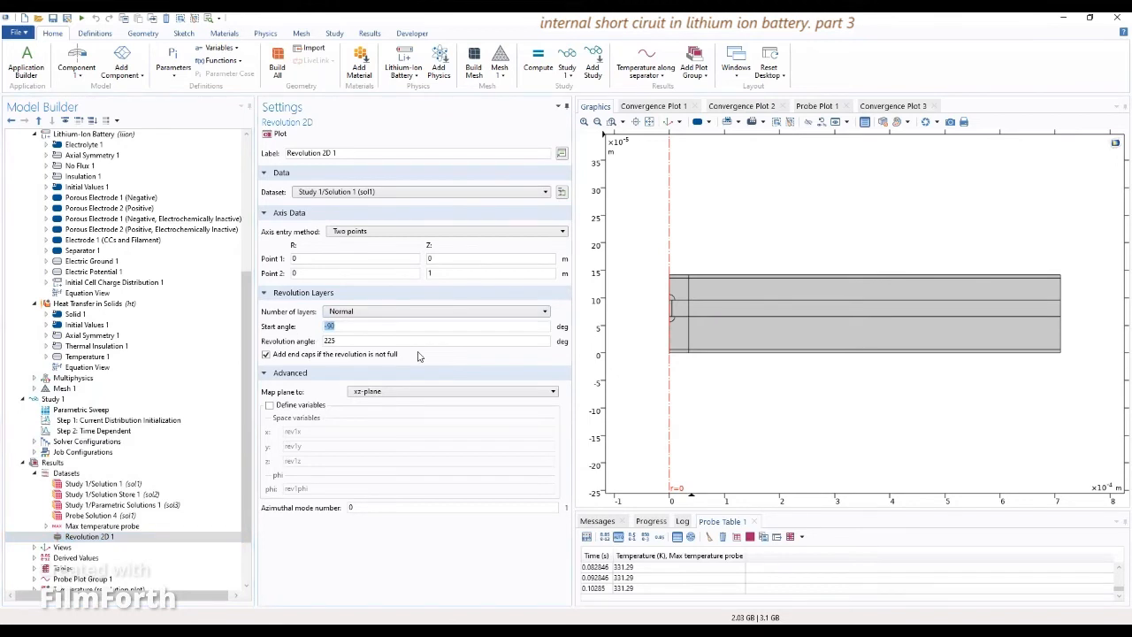
type("-18")
double_click(335, 341)
type("270")
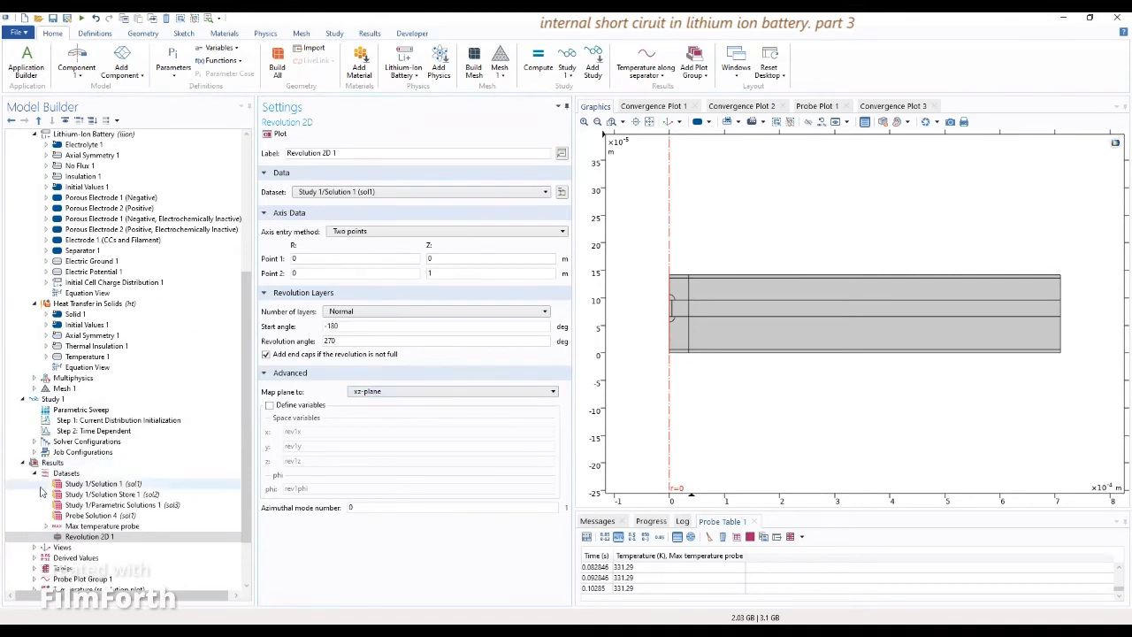
left_click(279, 134)
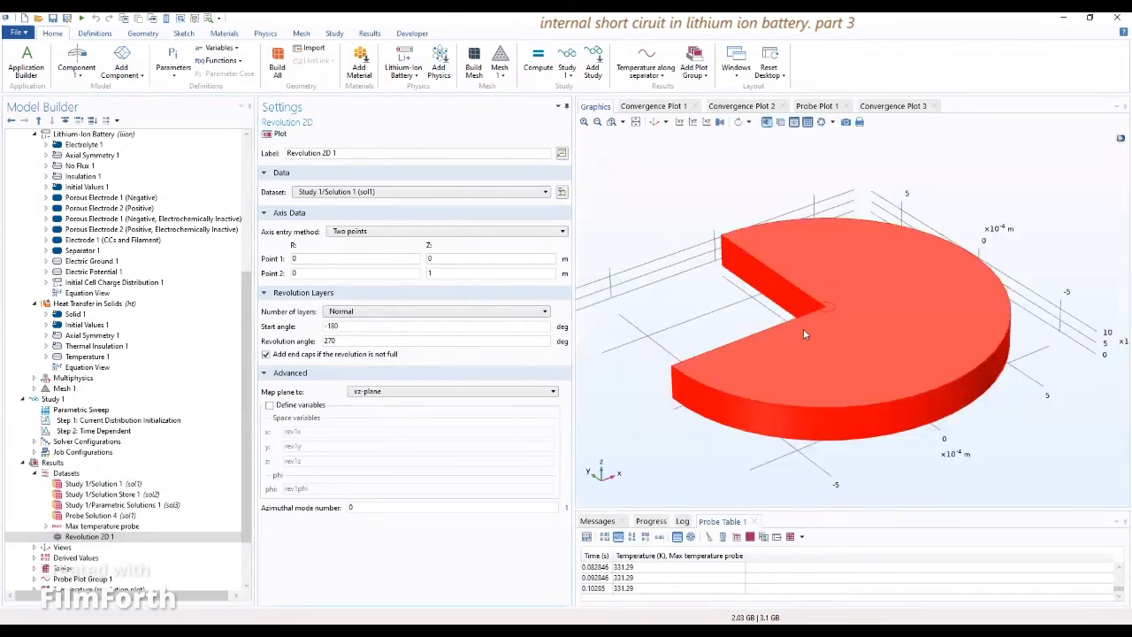
left_click_drag(804, 333, 1073, 491)
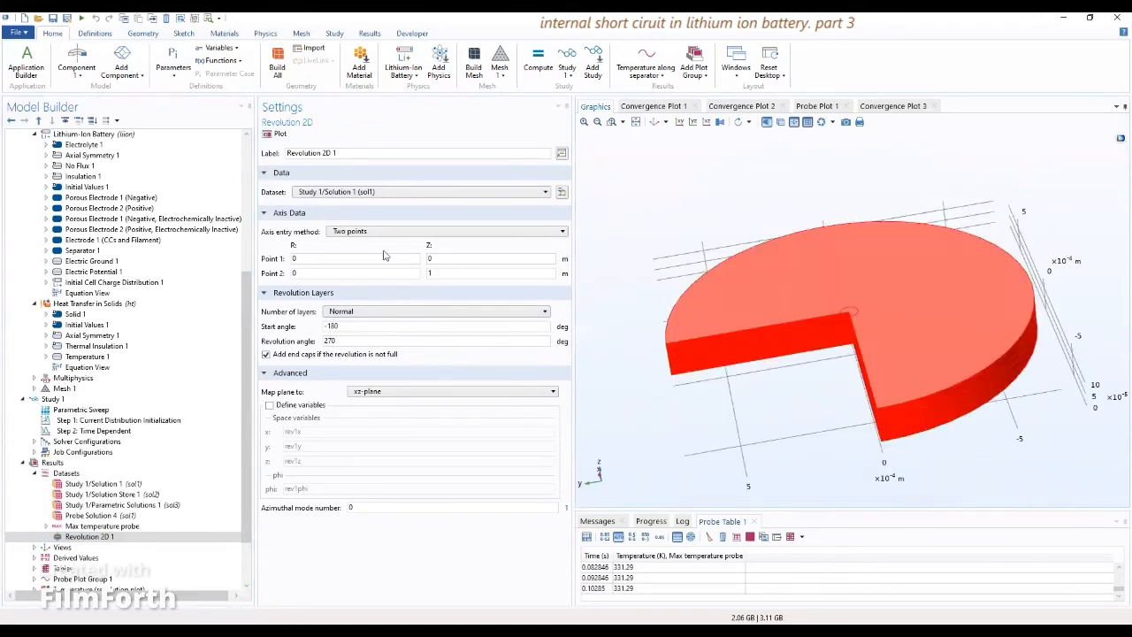
Set the Revolution 2D 1 start angle to -90 deg and revolution angle to 360 deg, and replot the dataset
double_click(333, 327)
type("-9")
key("Tab")
type("36")
left_click(279, 134)
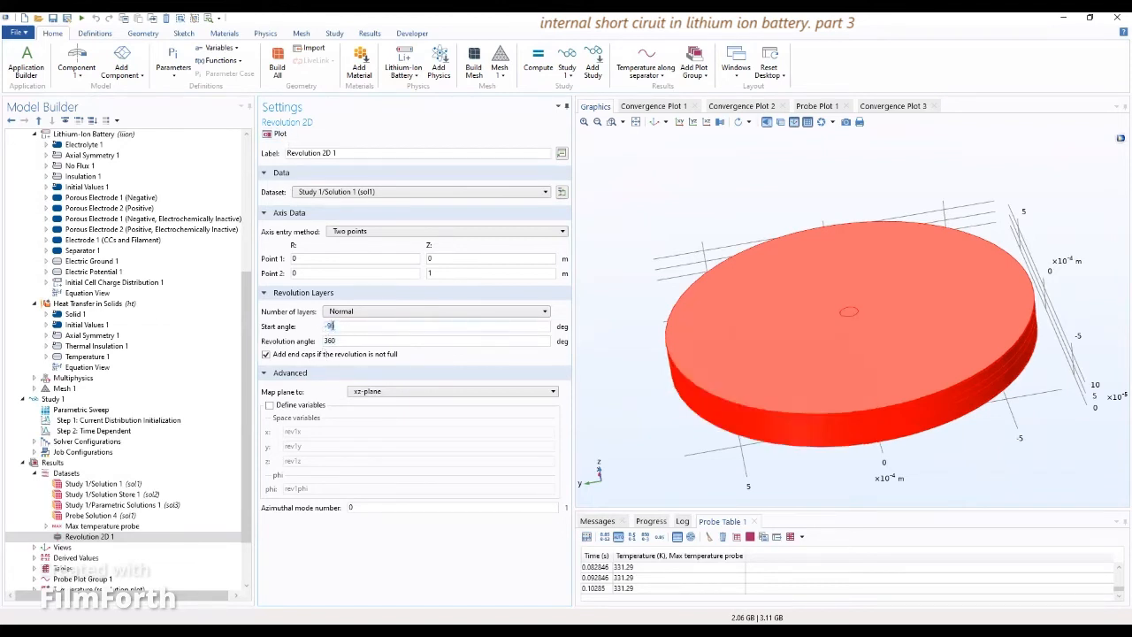
Change the Revolution 2D 1 revolution angle to 270 deg and replot the dataset
left_click_drag(337, 341, 322, 342)
type("270")
left_click(274, 134)
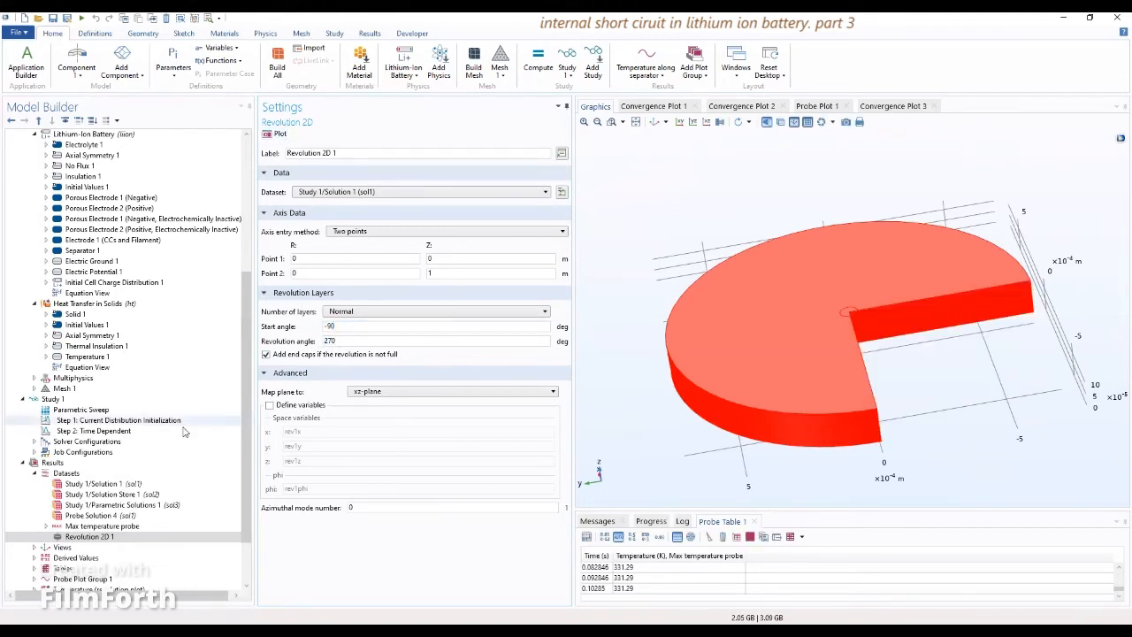
Look over the results tree, checking Probe Table Graph 1 and the contents of Temperature (revolution plot)
left_click(102, 526)
left_click(96, 536)
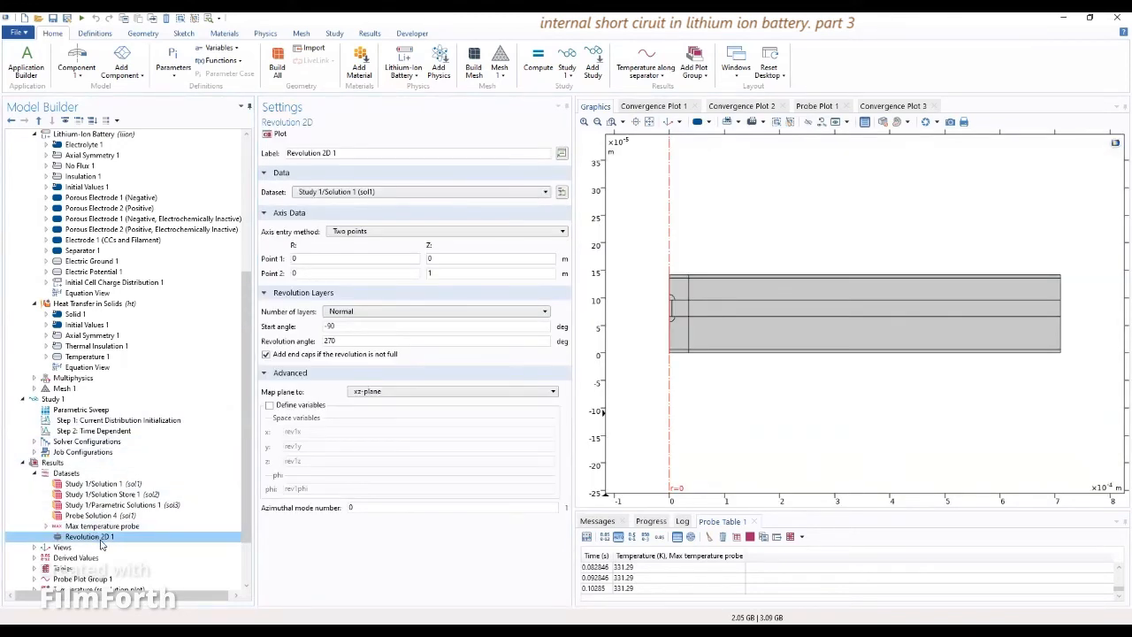
scroll(102, 543, "down", 2)
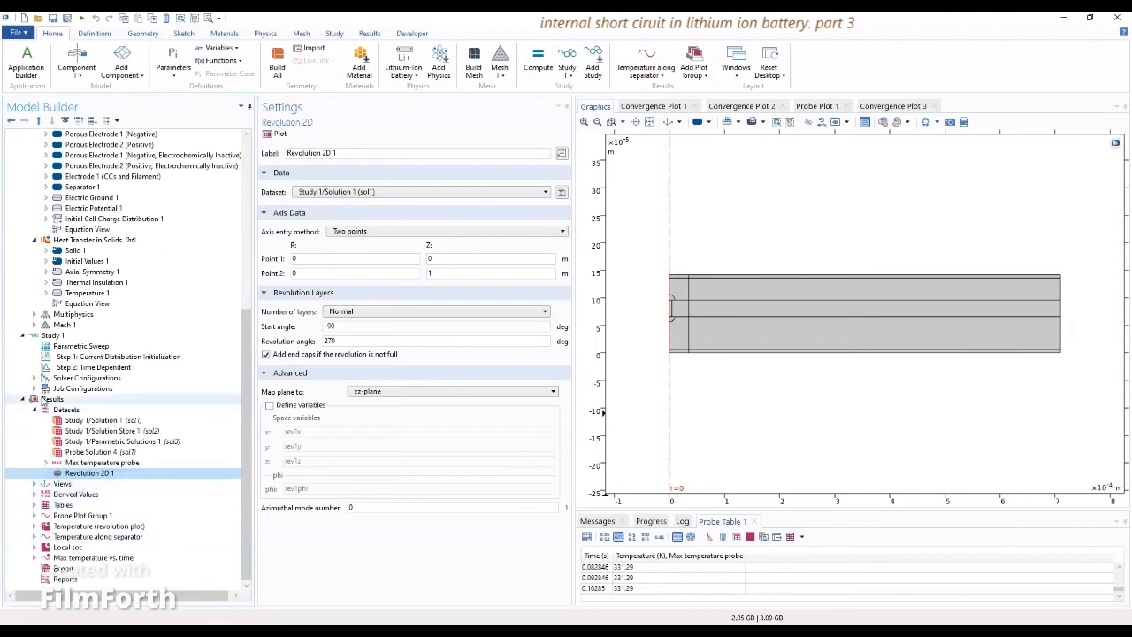
left_click(34, 515)
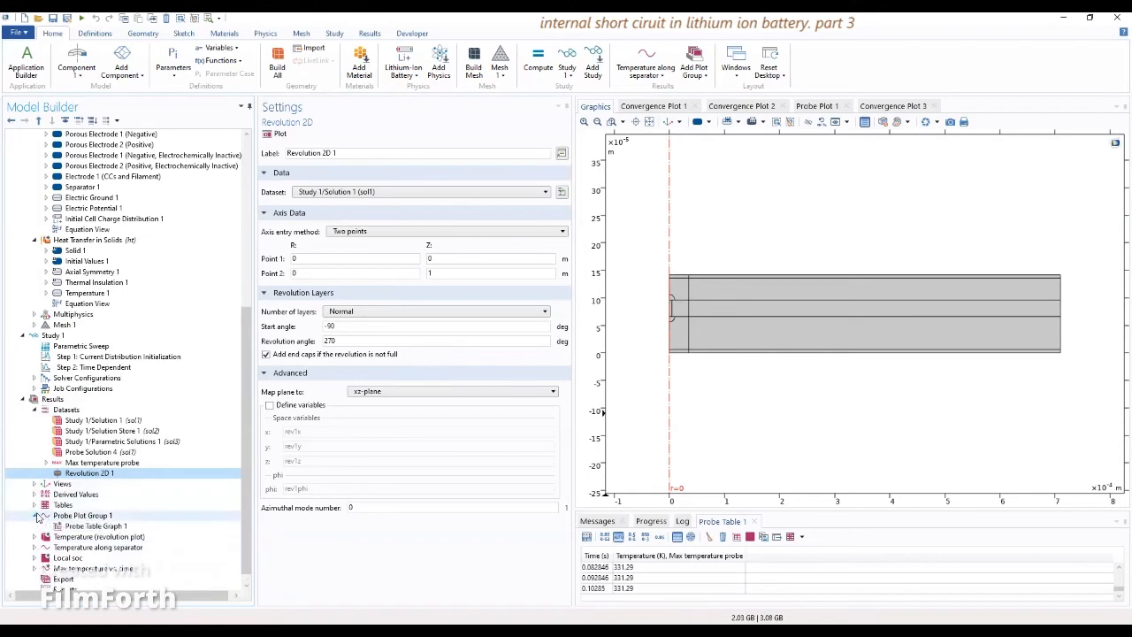
left_click(75, 525)
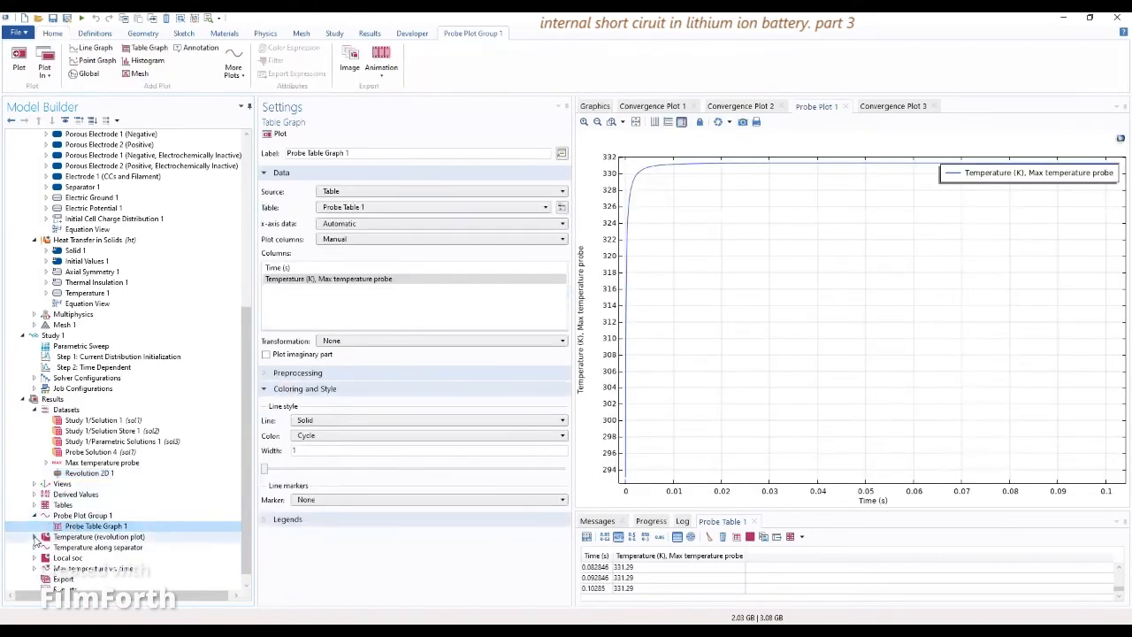
left_click(35, 537)
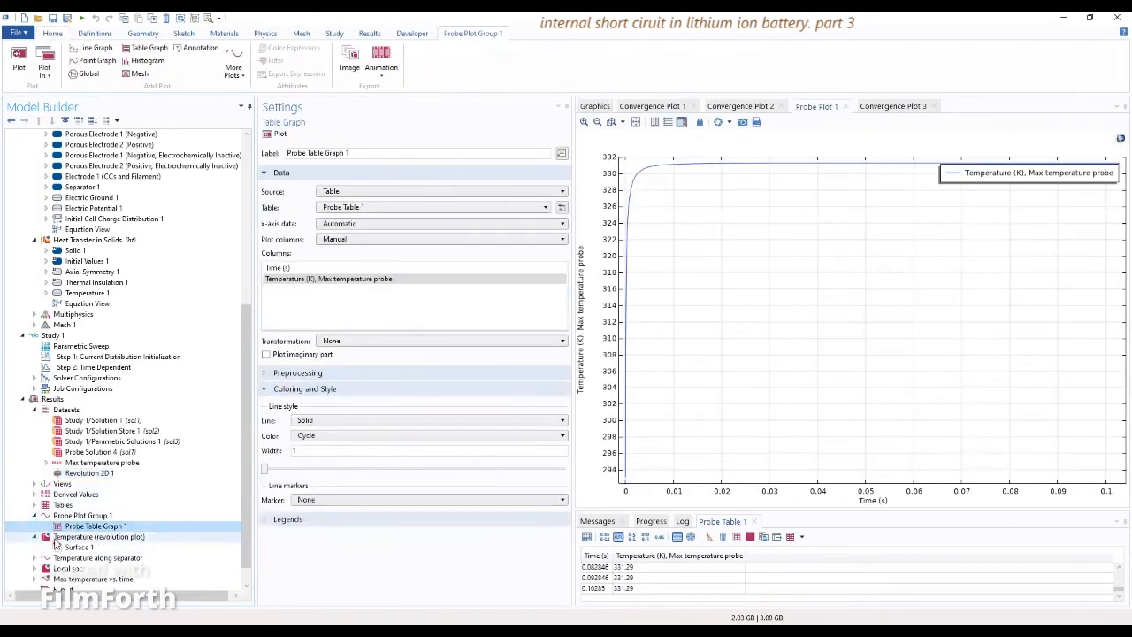
Add a new 3D plot group to the results
right_click(52, 400)
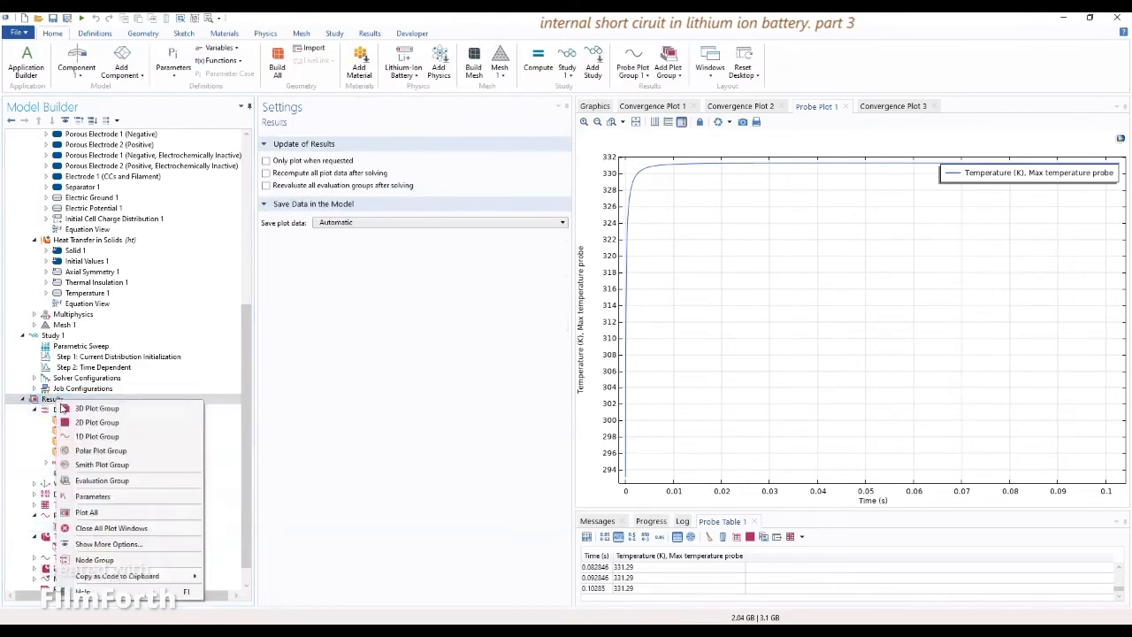
left_click(88, 408)
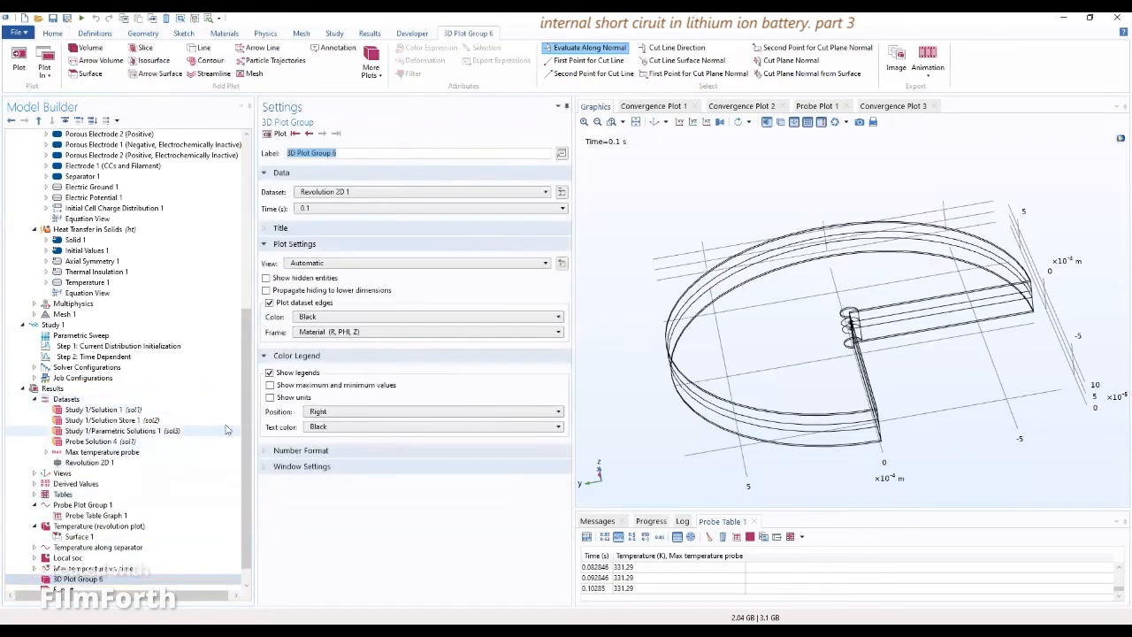
left_click_drag(249, 403, 248, 422)
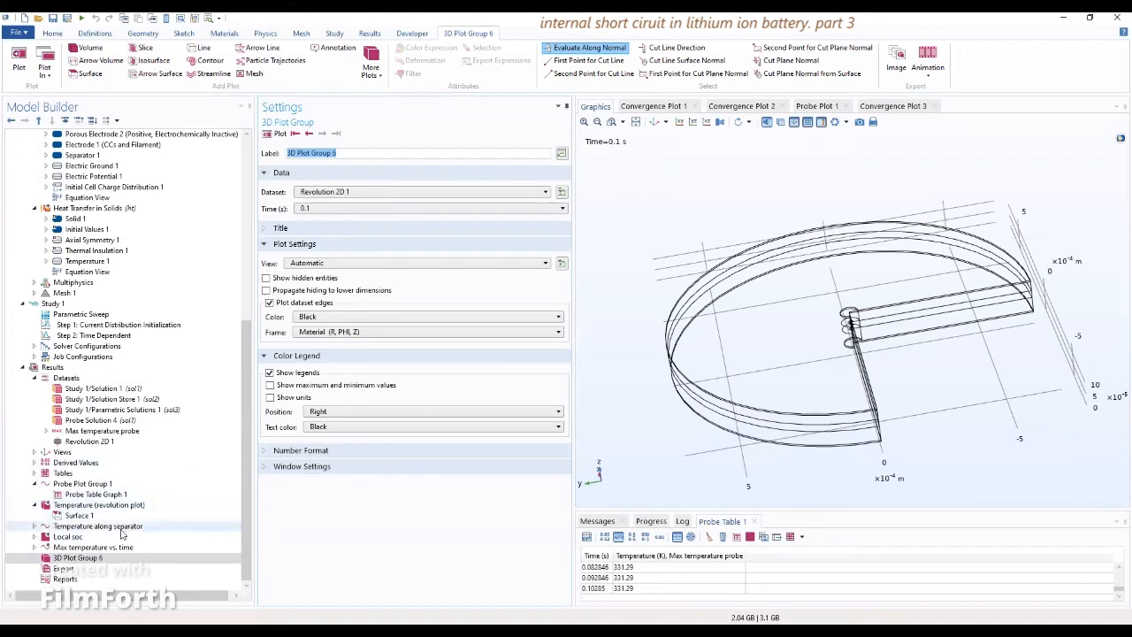
left_click(96, 559)
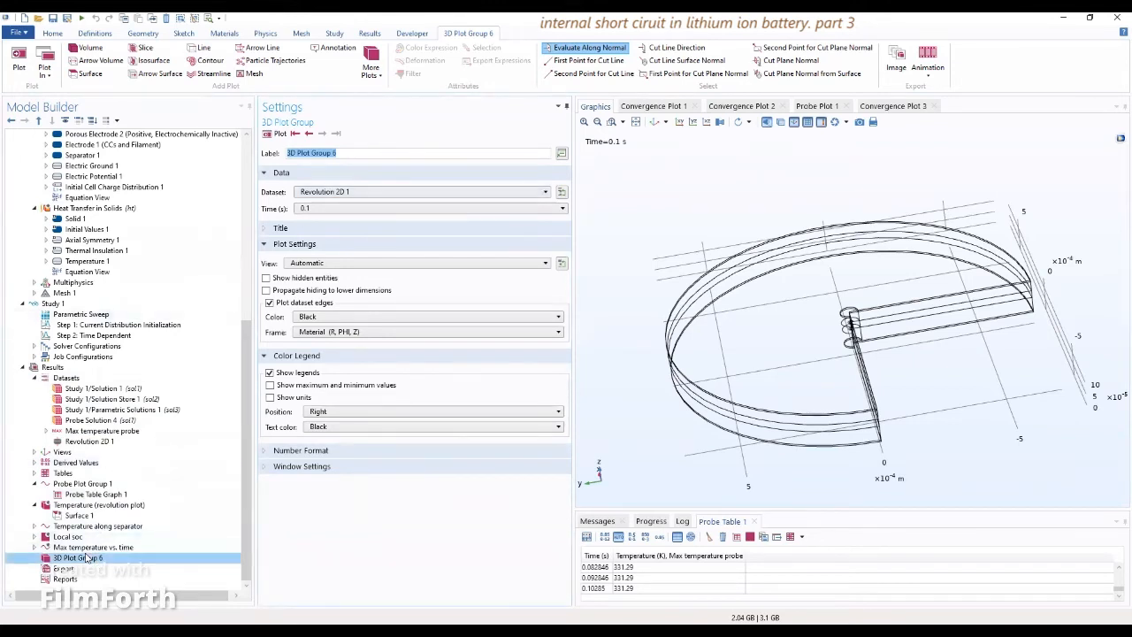
Label the new 3D plot group Temperature (revolution plot)2, reusing the label of the existing revolution plot, and view Max temperature vs. time
left_click(97, 507)
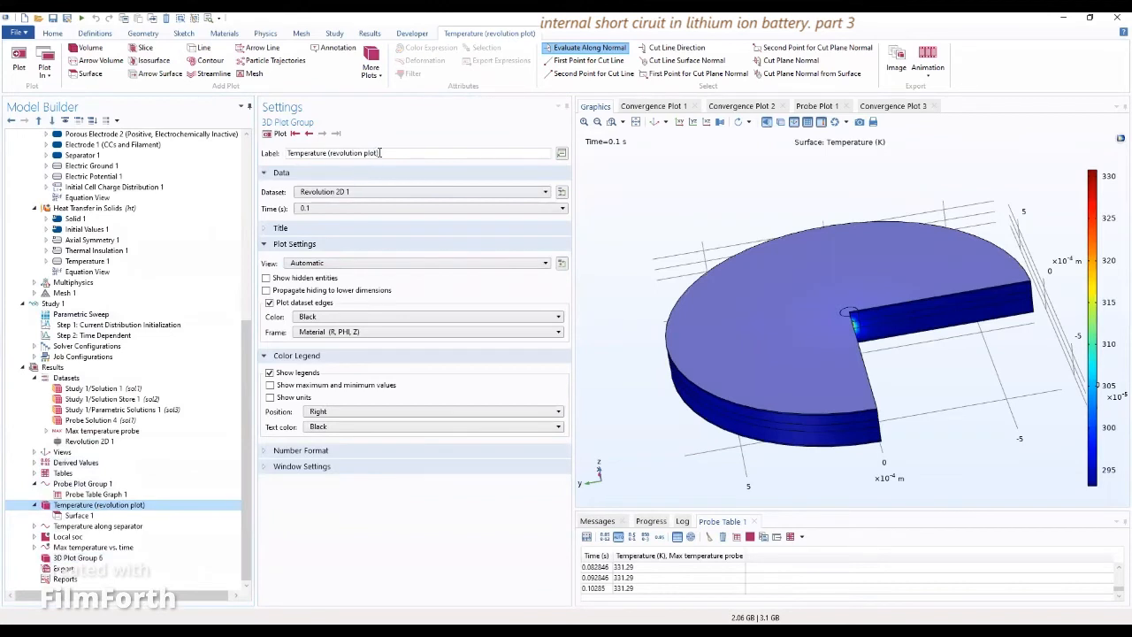
left_click_drag(381, 152, 292, 156)
right_click(292, 155)
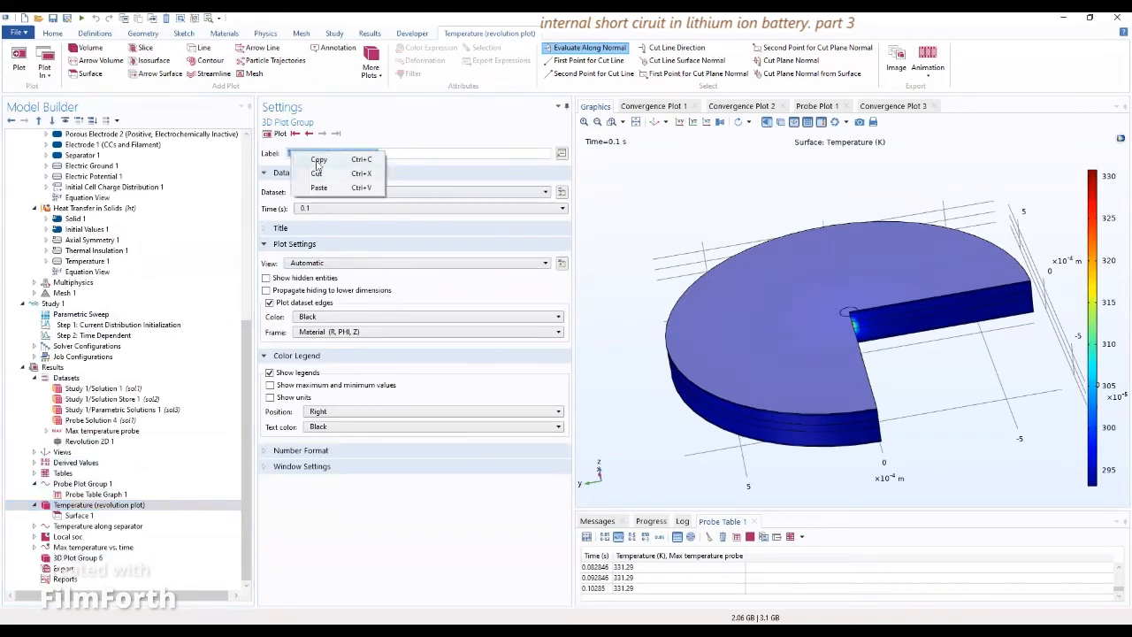
left_click(320, 163)
left_click(94, 558)
left_click_drag(380, 153, 280, 157)
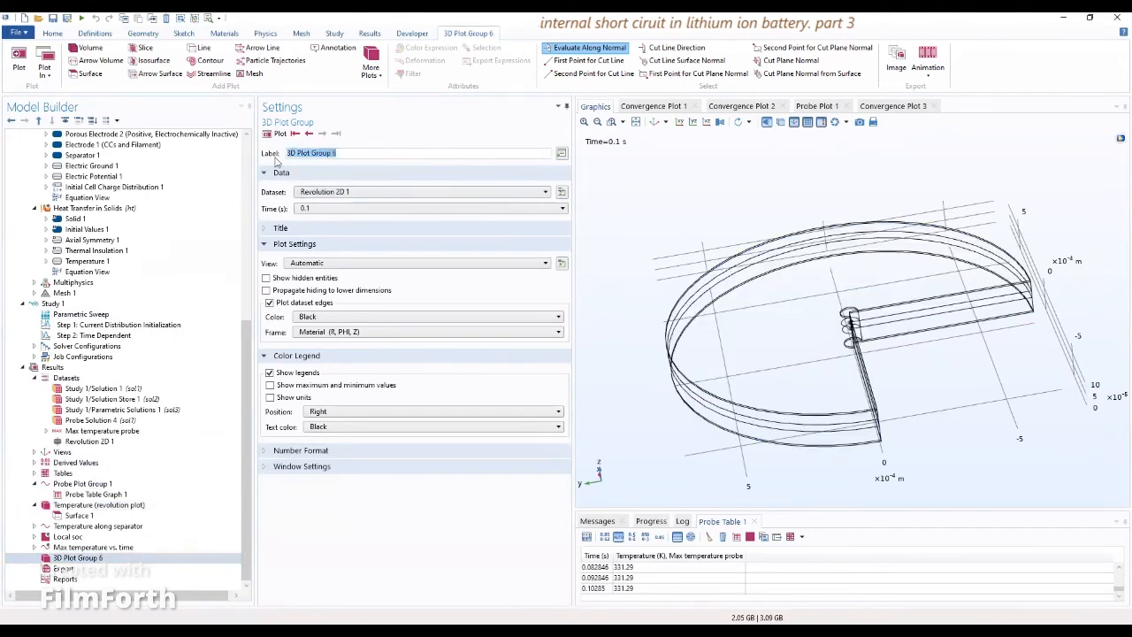
key("ctrl+v")
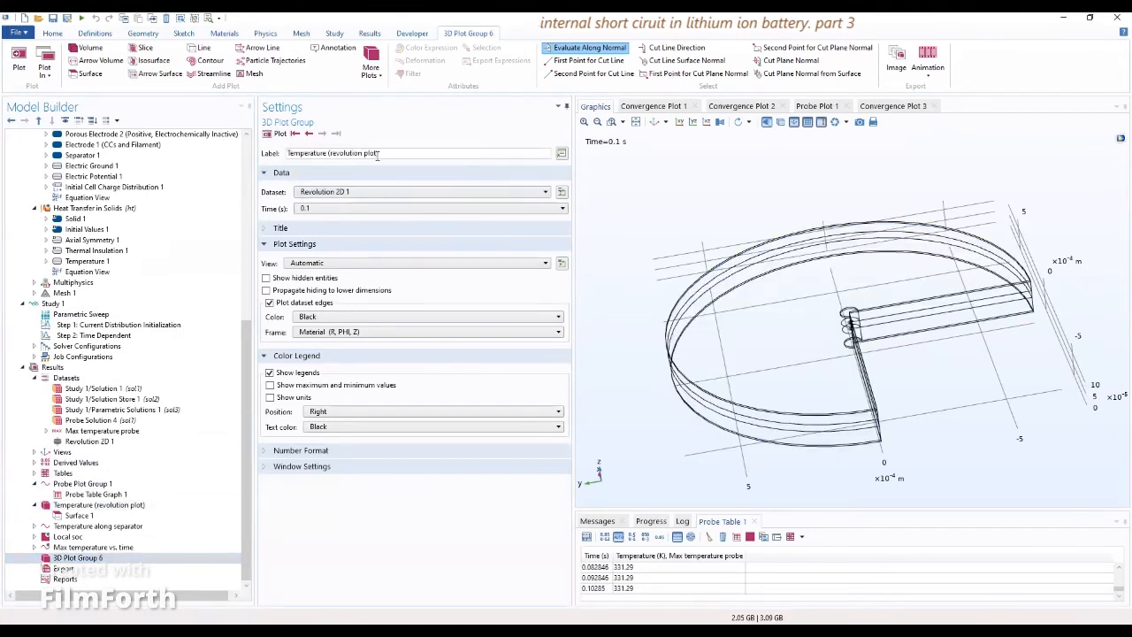
type("2")
left_click(89, 558)
left_click(95, 547)
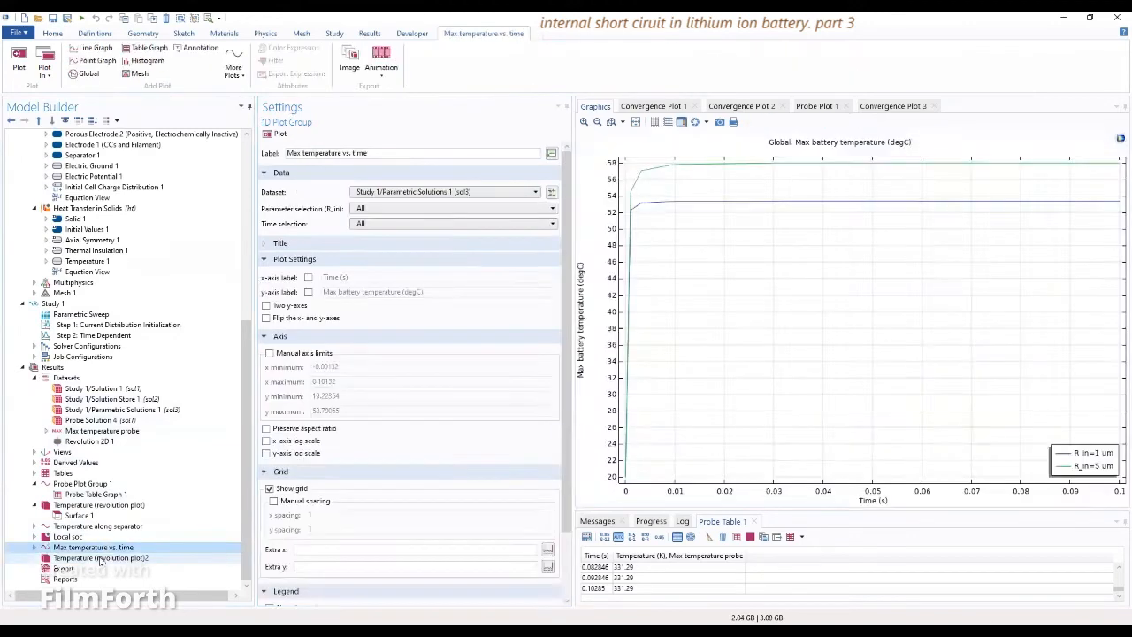
Add a surface plot with expression T to Temperature (revolution plot)2, plot it, and inspect the cut faces around the short circuit
right_click(100, 560)
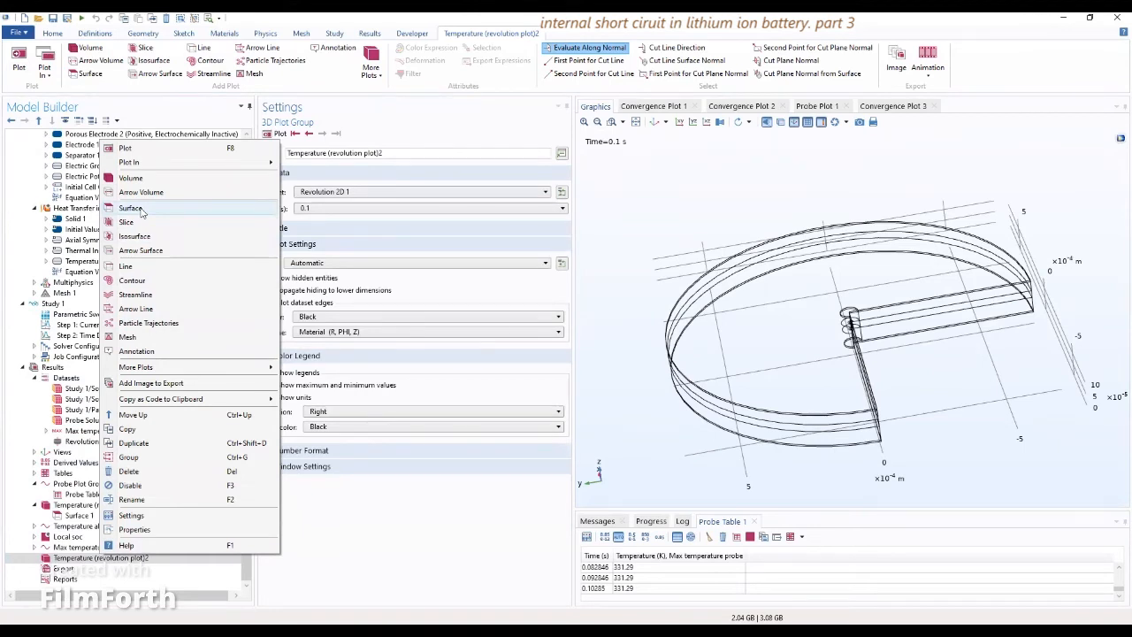
left_click(141, 209)
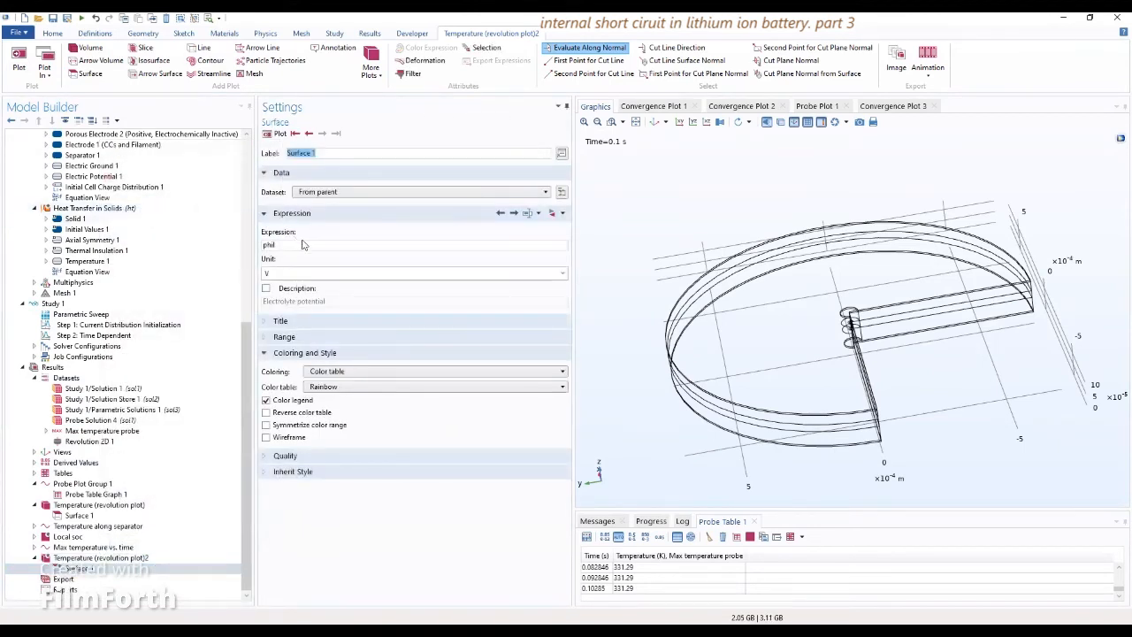
left_click_drag(303, 245, 219, 247)
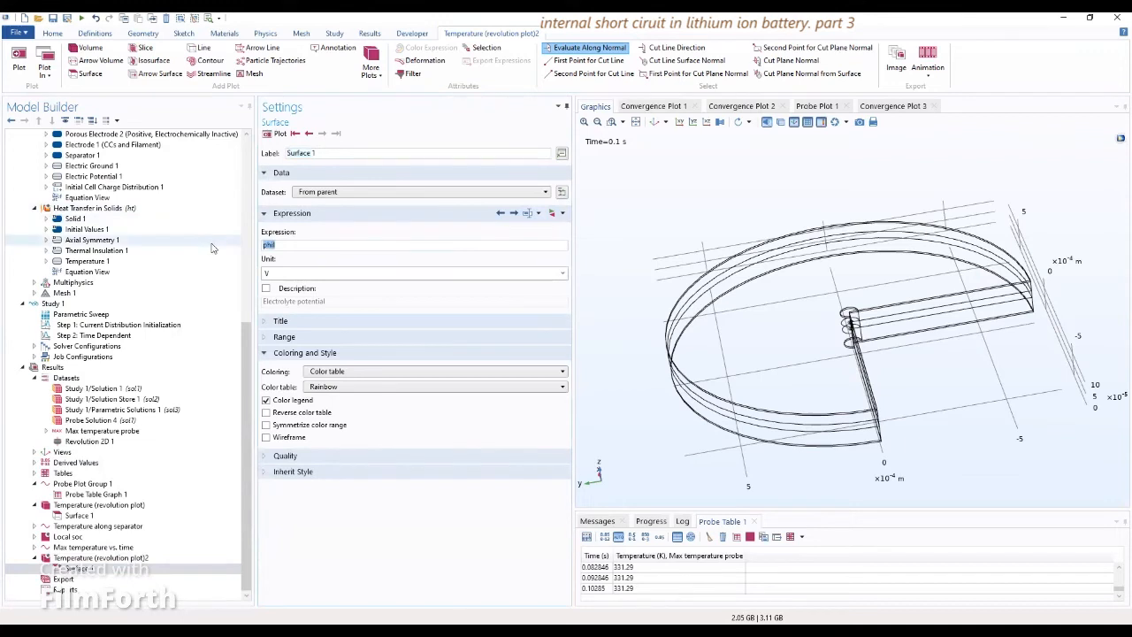
type("T")
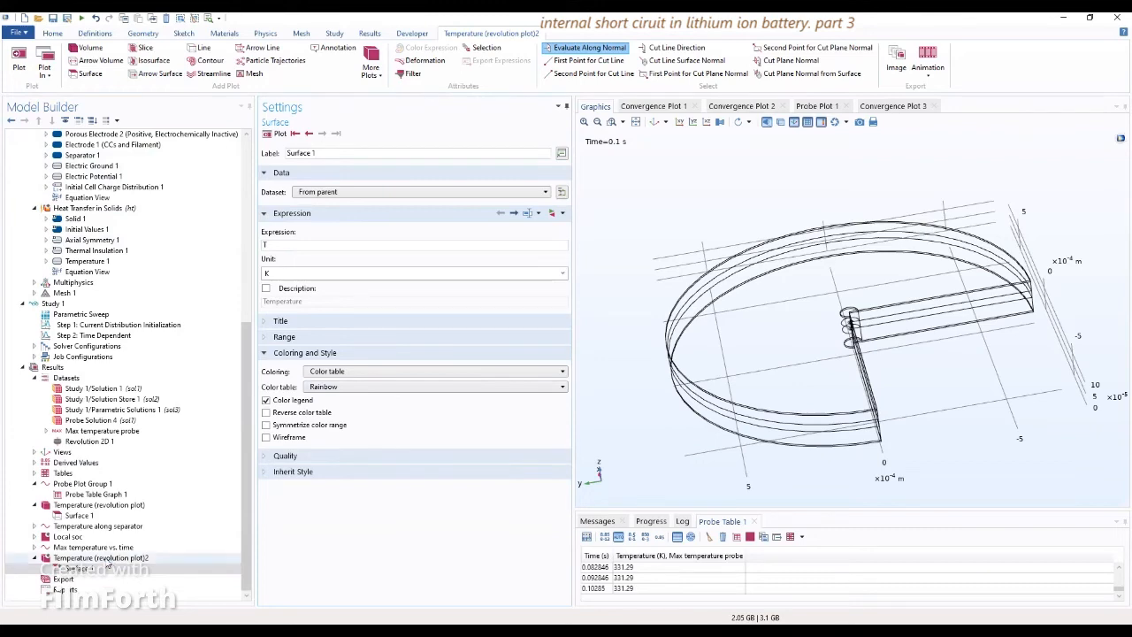
left_click(103, 560)
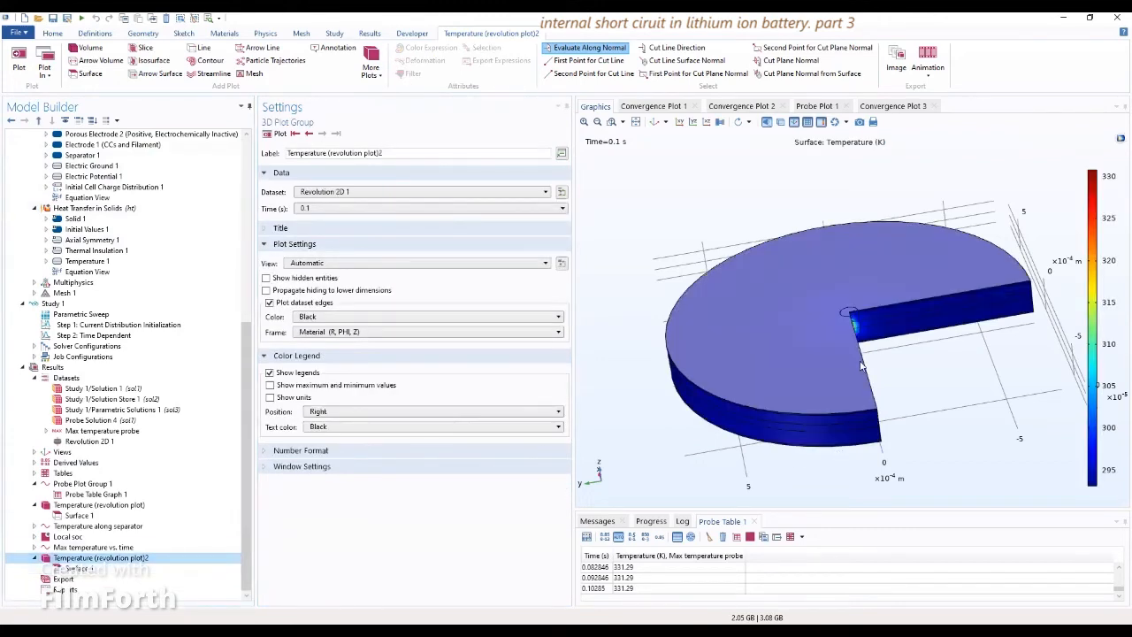
left_click_drag(929, 377, 910, 346)
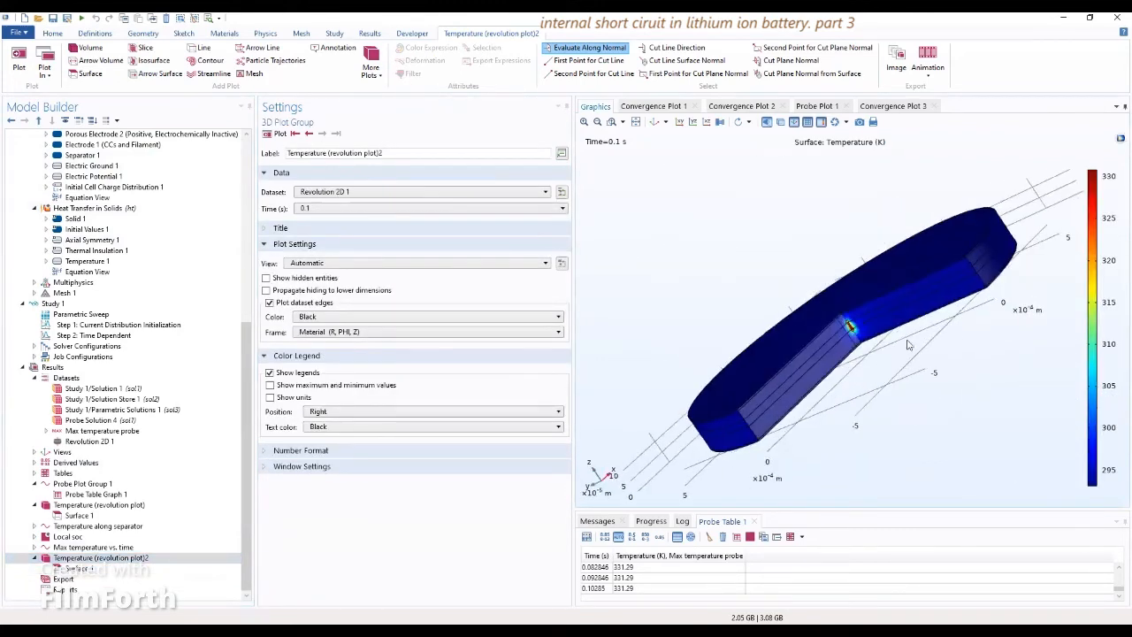
left_click_drag(981, 338, 940, 356)
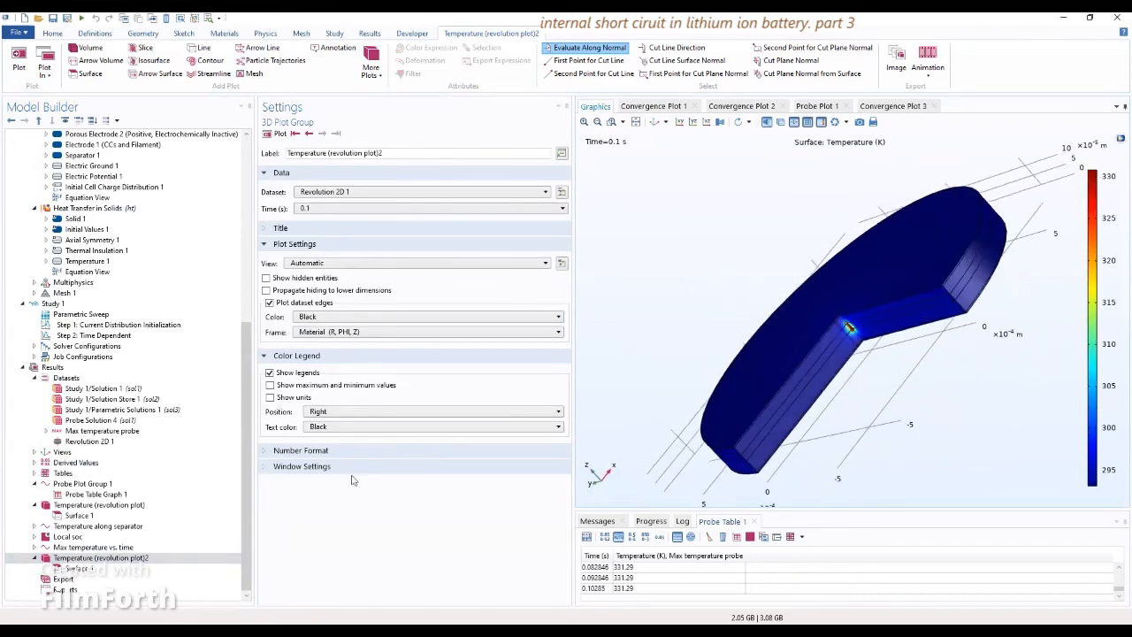
Replot the temperature surface and browse Temperature (revolution plot)2 at earlier solution times down to 0.001 s, returning to 0.1 s
left_click(104, 569)
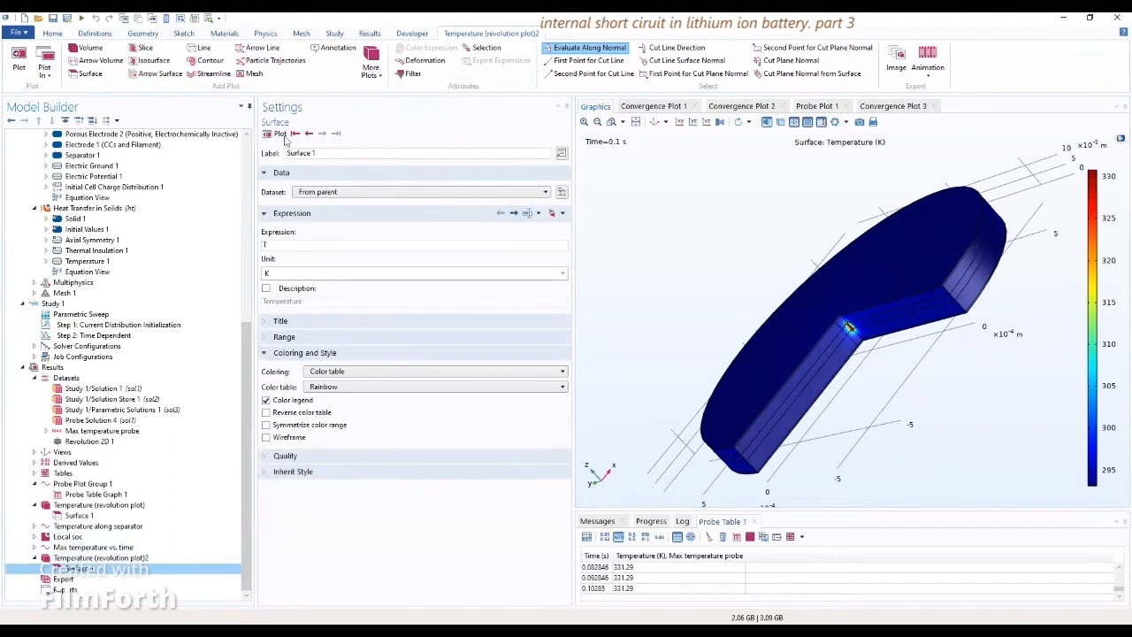
left_click(94, 560)
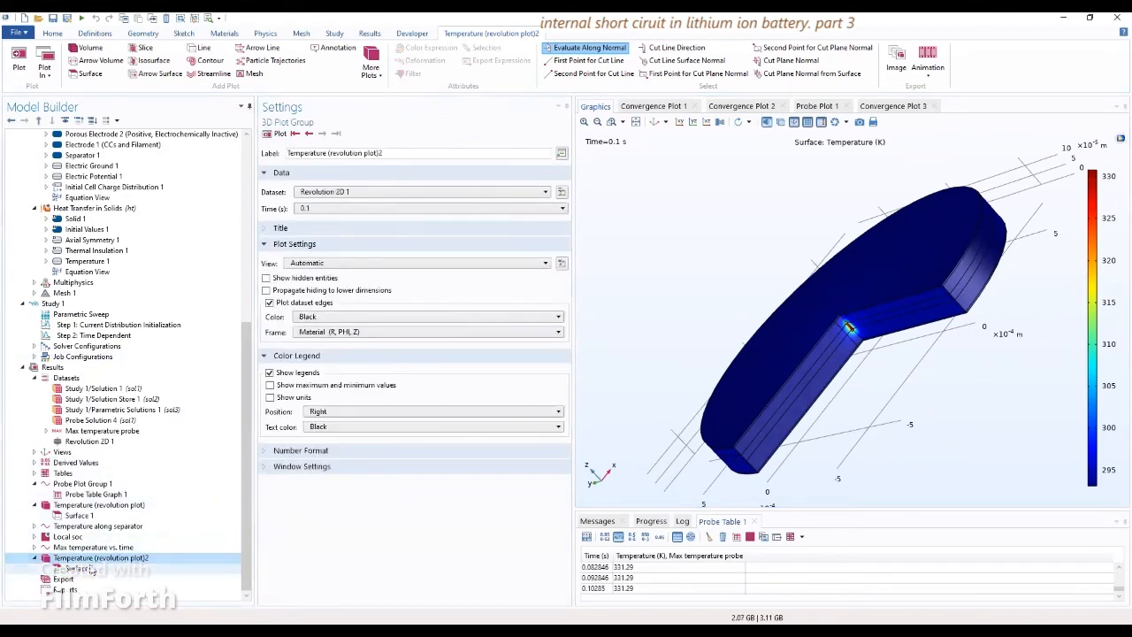
left_click(390, 209)
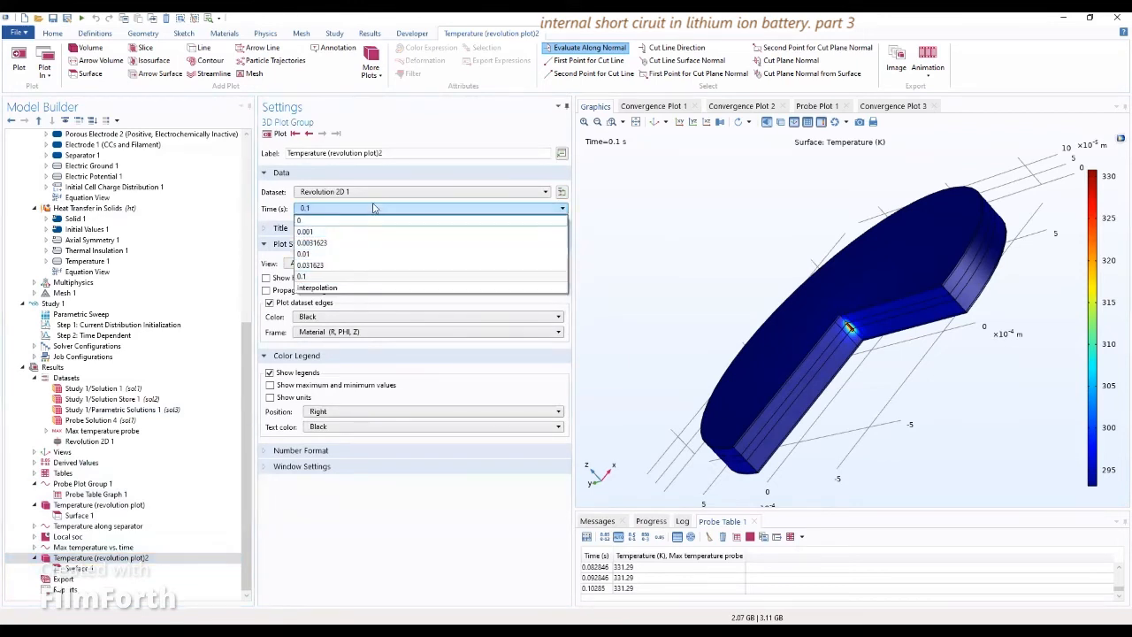
left_click(374, 208)
left_click(372, 209)
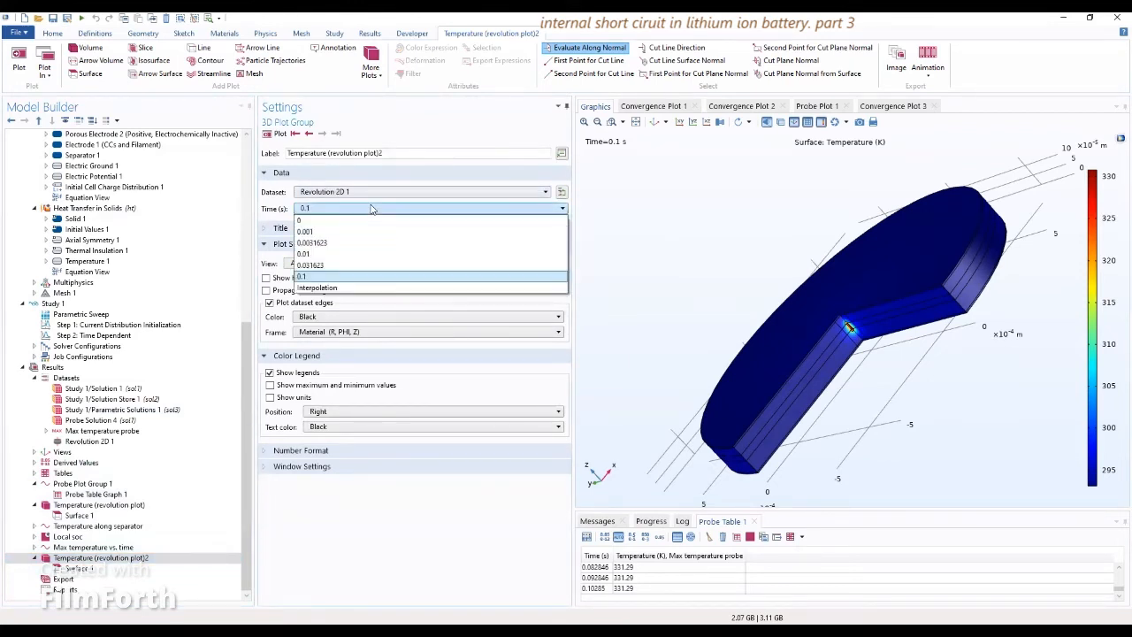
left_click(371, 209)
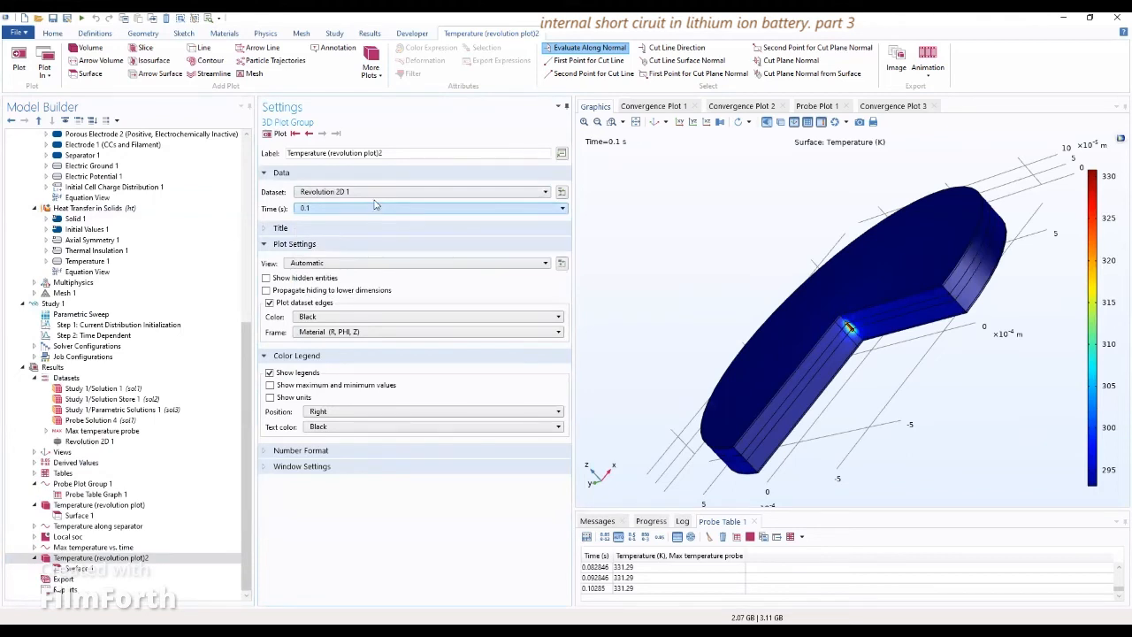
left_click(309, 133)
left_click(309, 132)
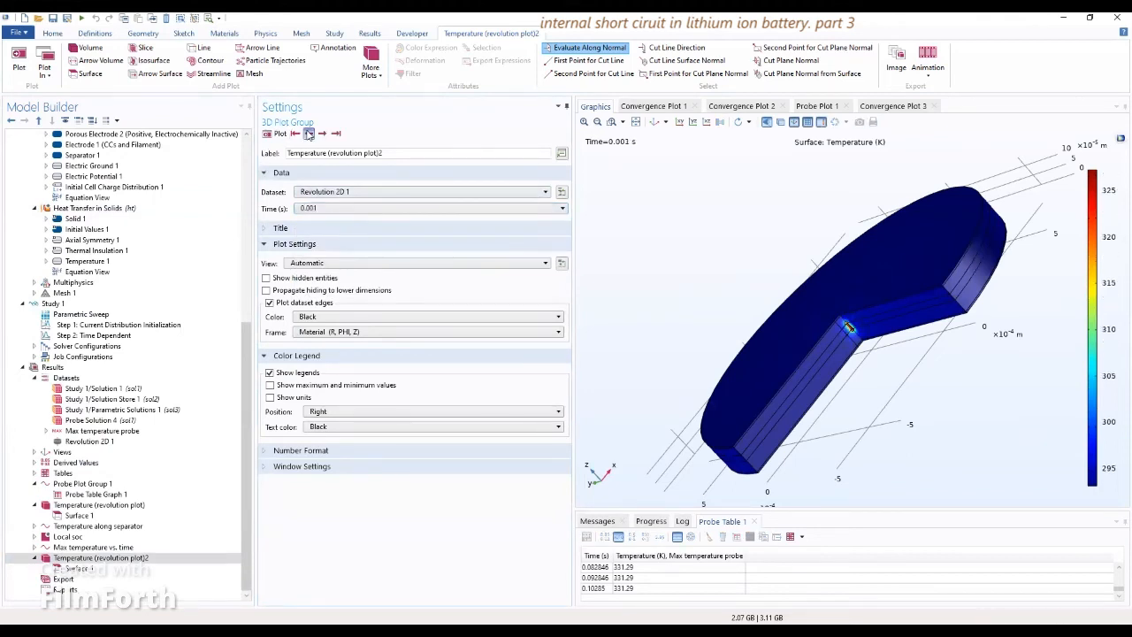
left_click(322, 133)
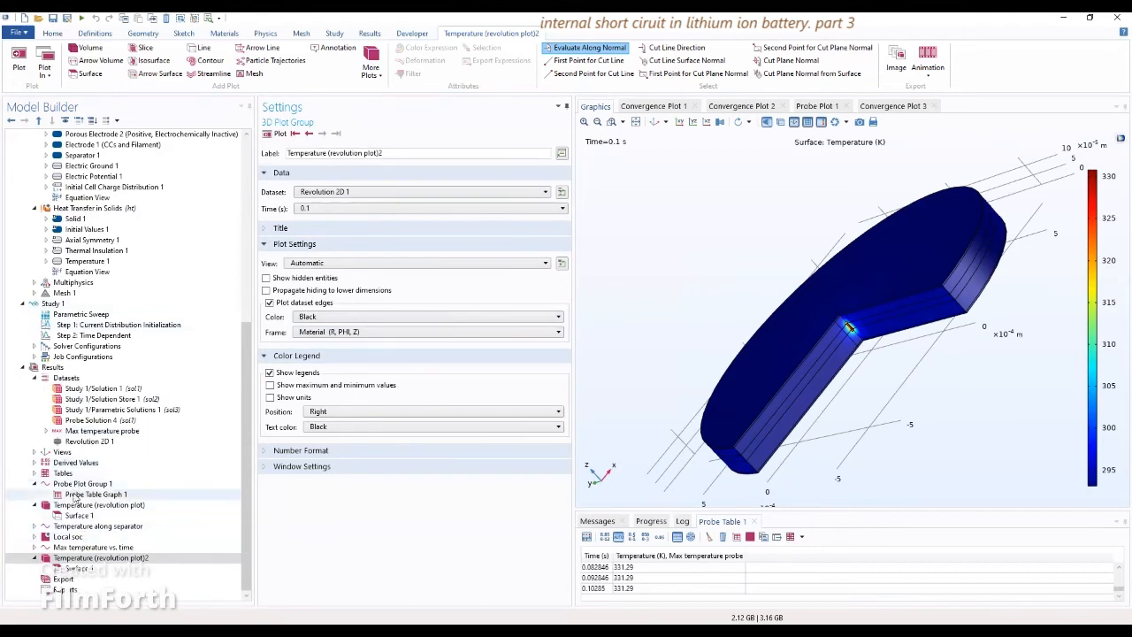
Add a new 1D plot group to the results
scroll(78, 501, "down", 2)
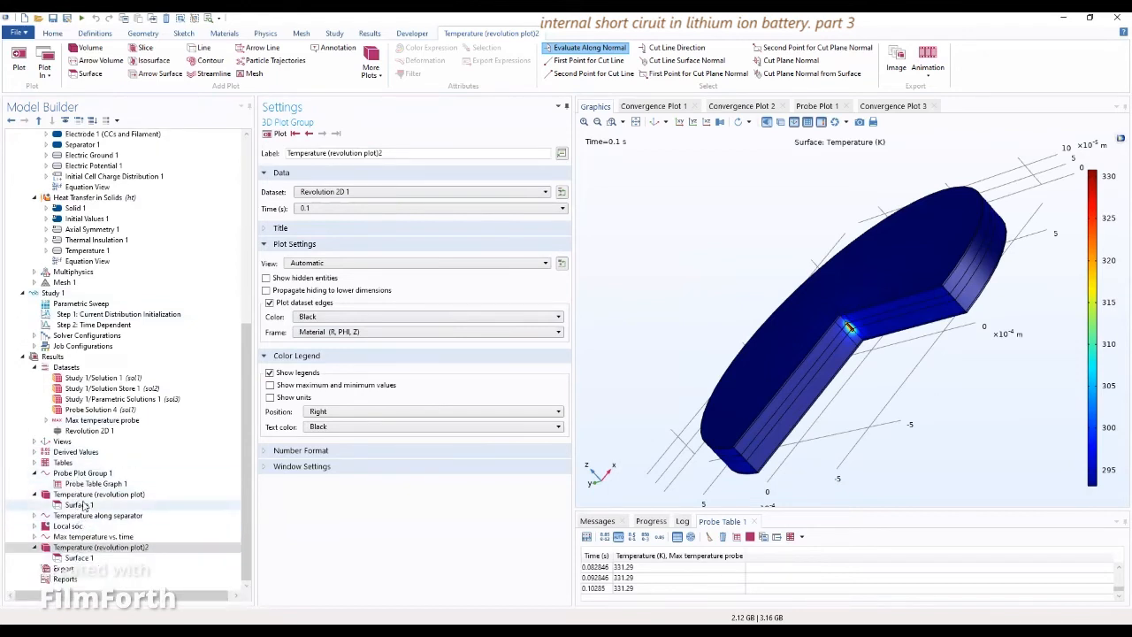
left_click(53, 357)
right_click(55, 358)
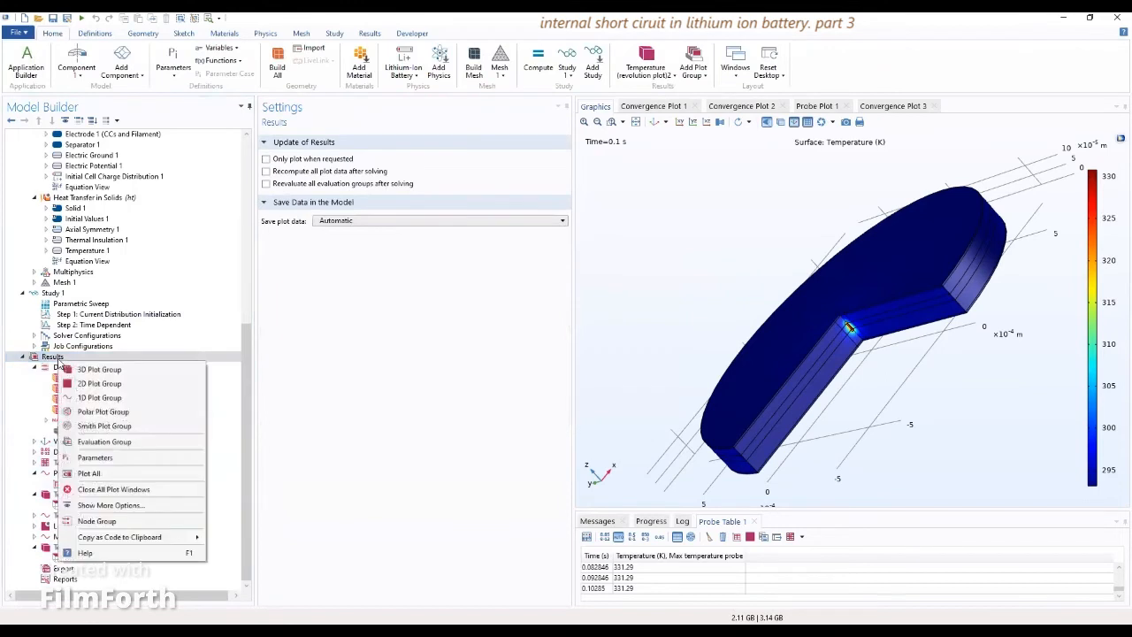
left_click(91, 398)
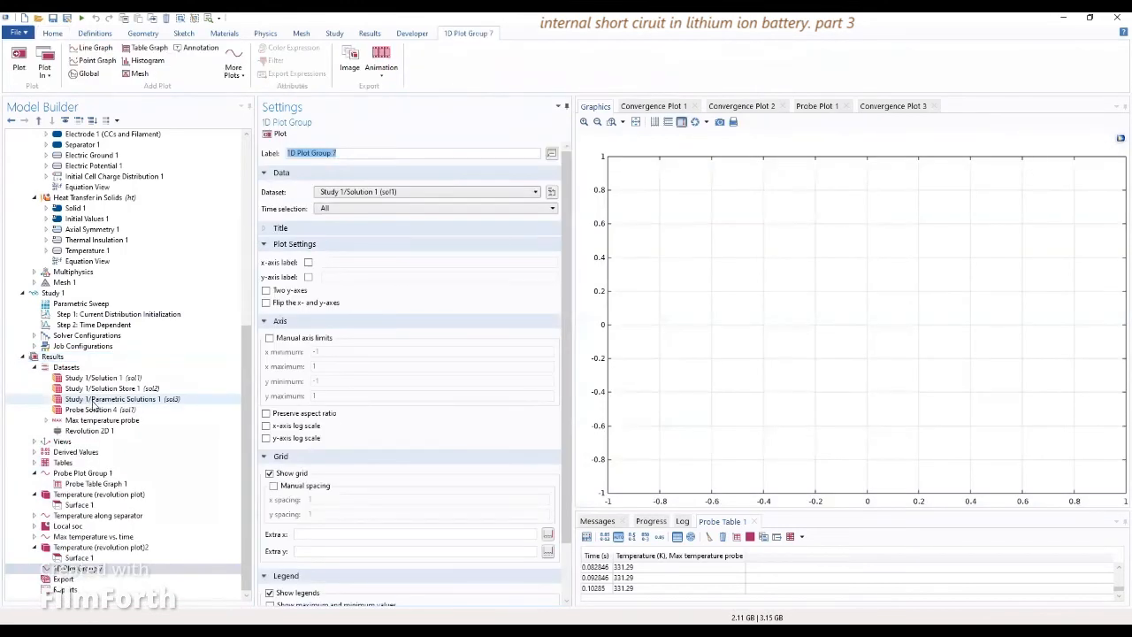
left_click(110, 569)
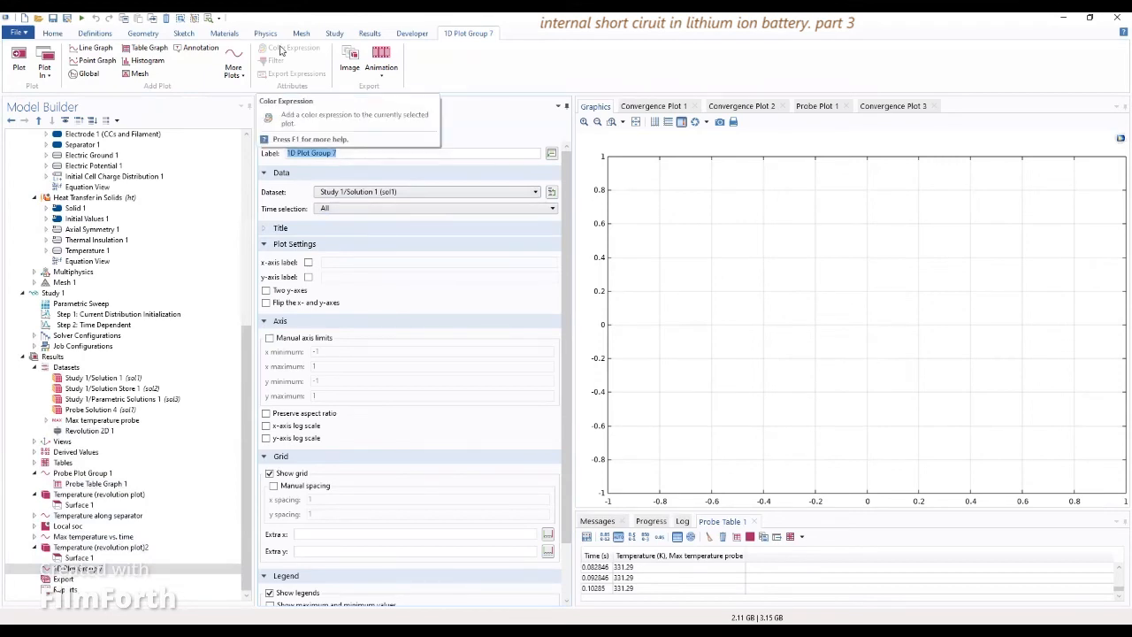
Label the new 1D plot group Temperature along separator (11), reusing the label of the existing separator temperature plot
left_click(97, 515)
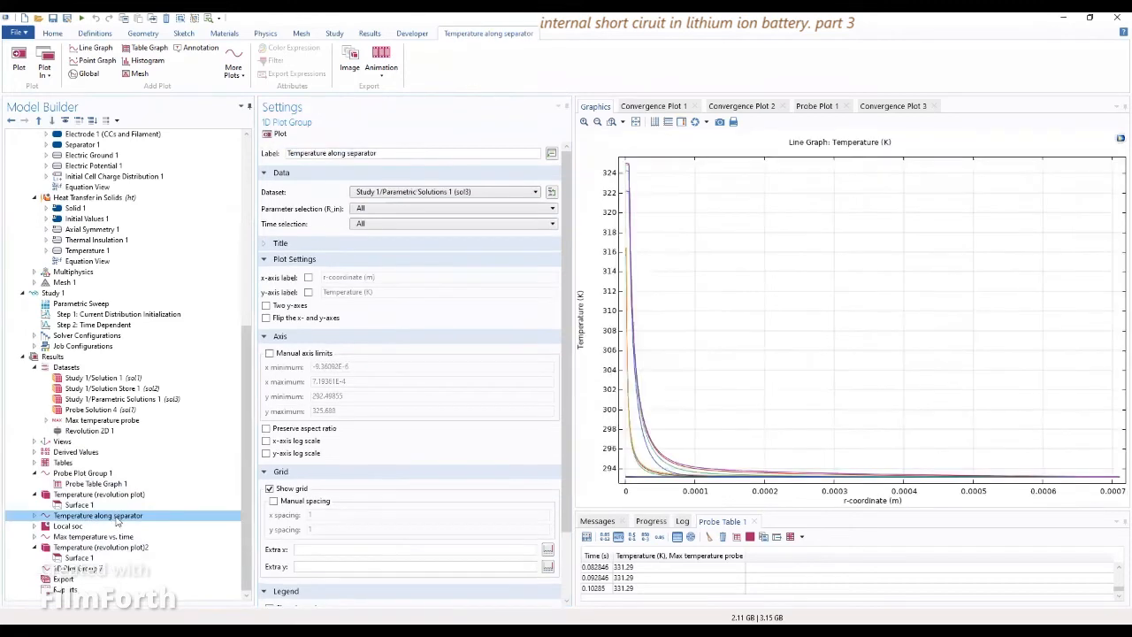
left_click_drag(403, 153, 286, 155)
key("ctrl+c")
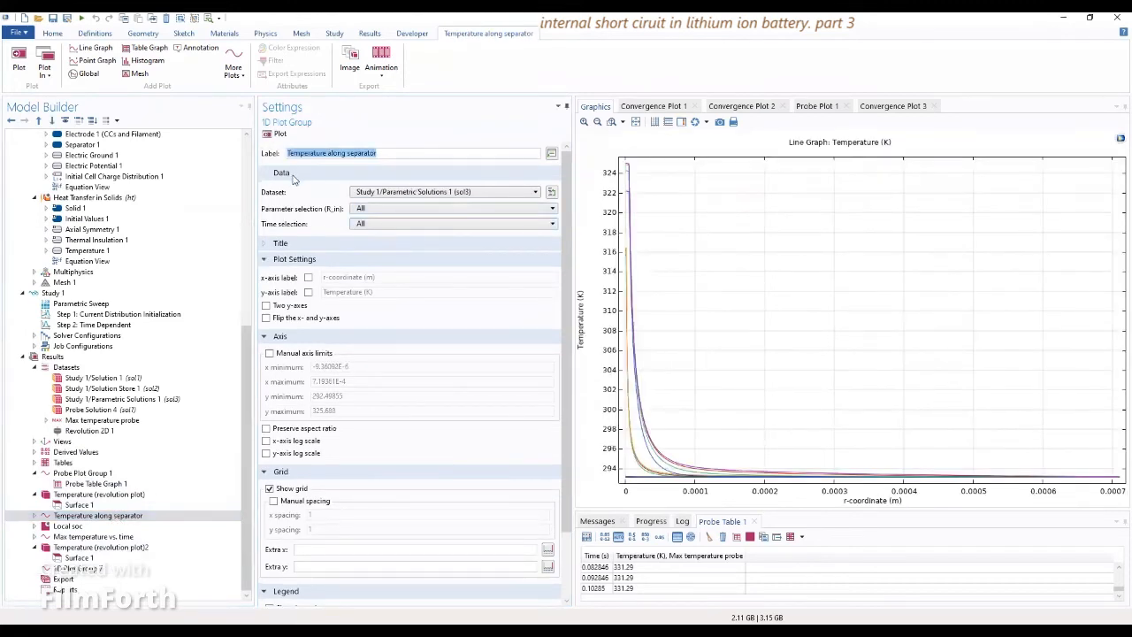
left_click(106, 569)
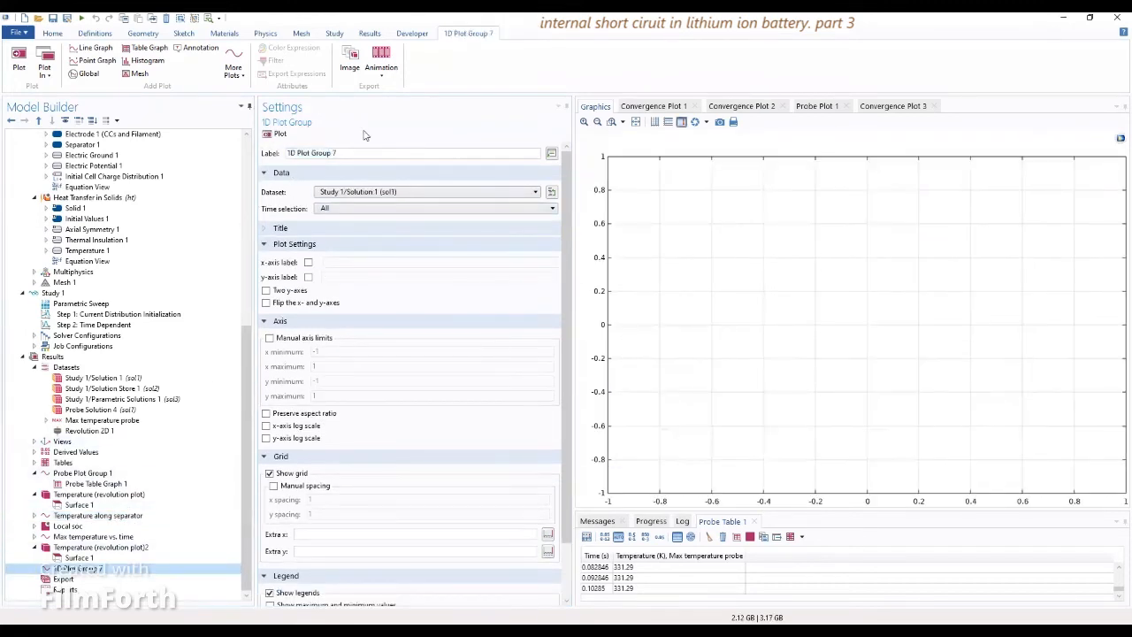
left_click_drag(340, 153, 277, 159)
key("ctrl+v")
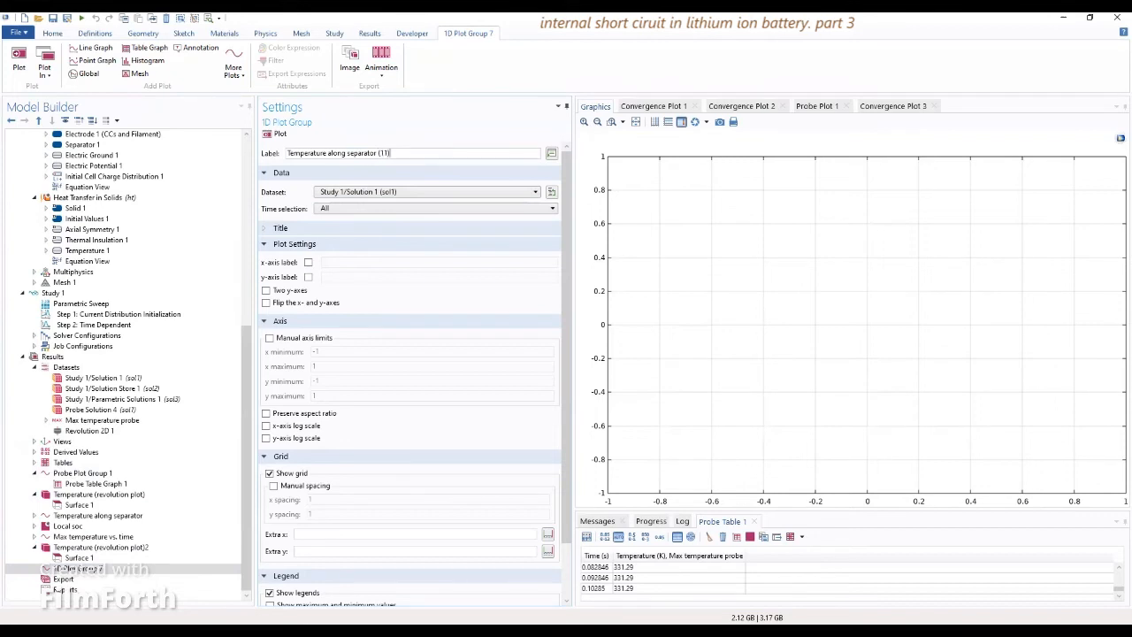
left_click(84, 558)
left_click(90, 569)
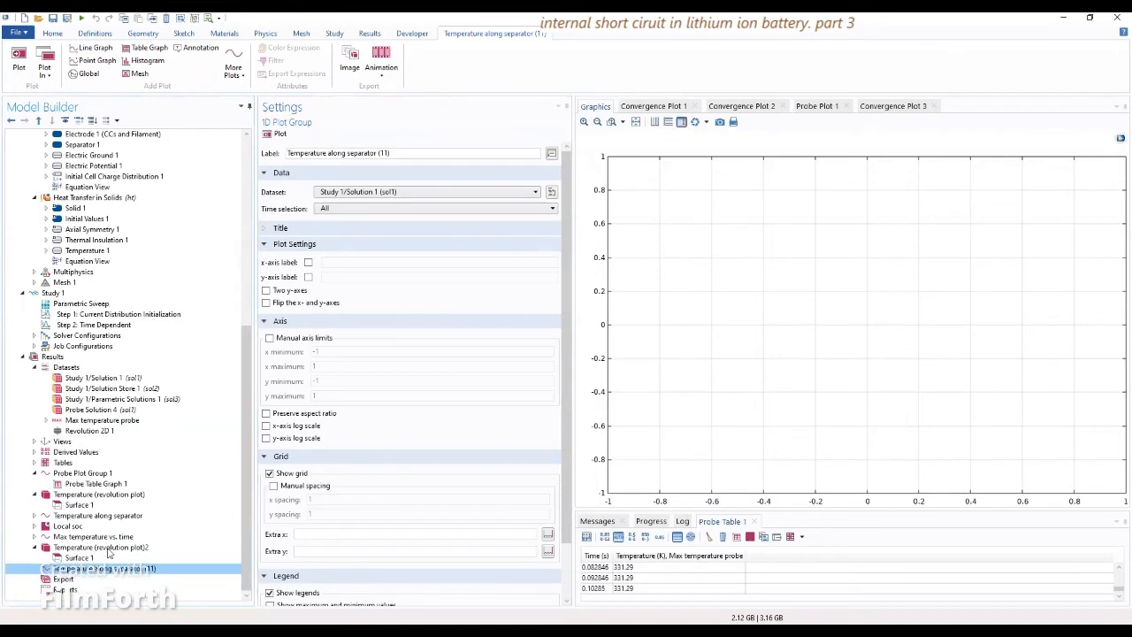
Set the Temperature along separator (11) dataset to Study 1/Parametric Solutions 1 (sol3) and its time selection to Last
left_click(322, 197)
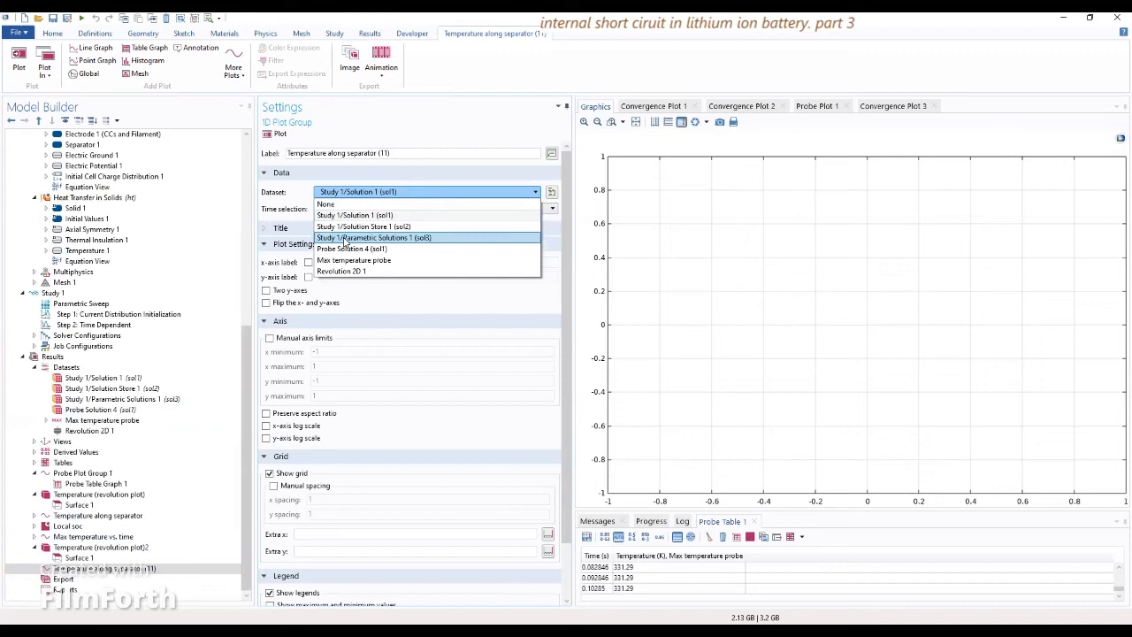
left_click(344, 239)
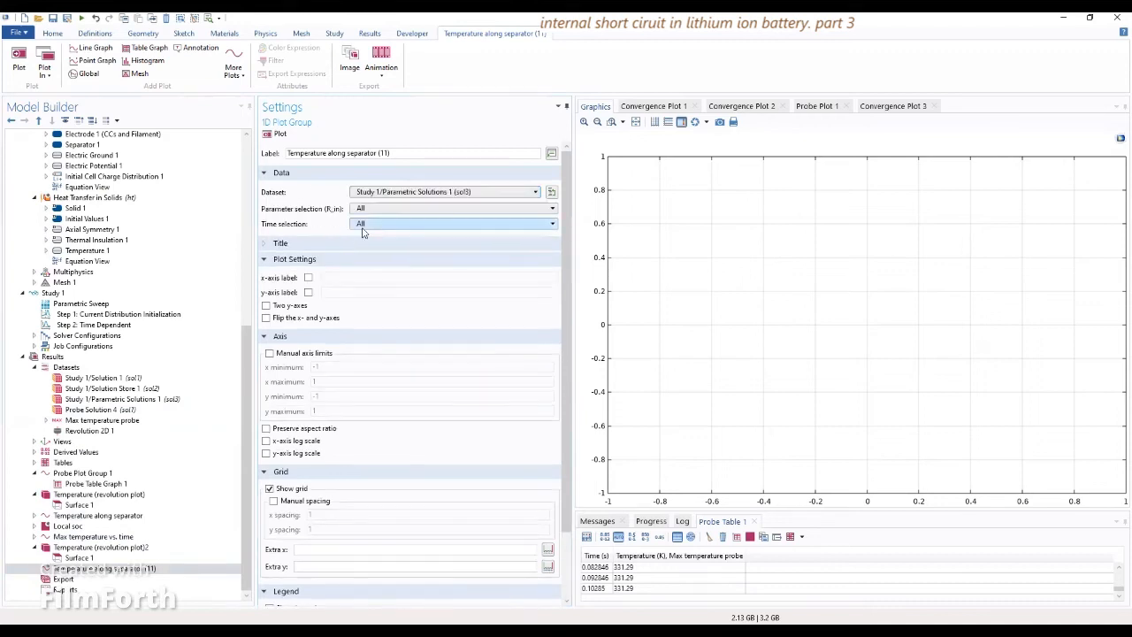
left_click(362, 225)
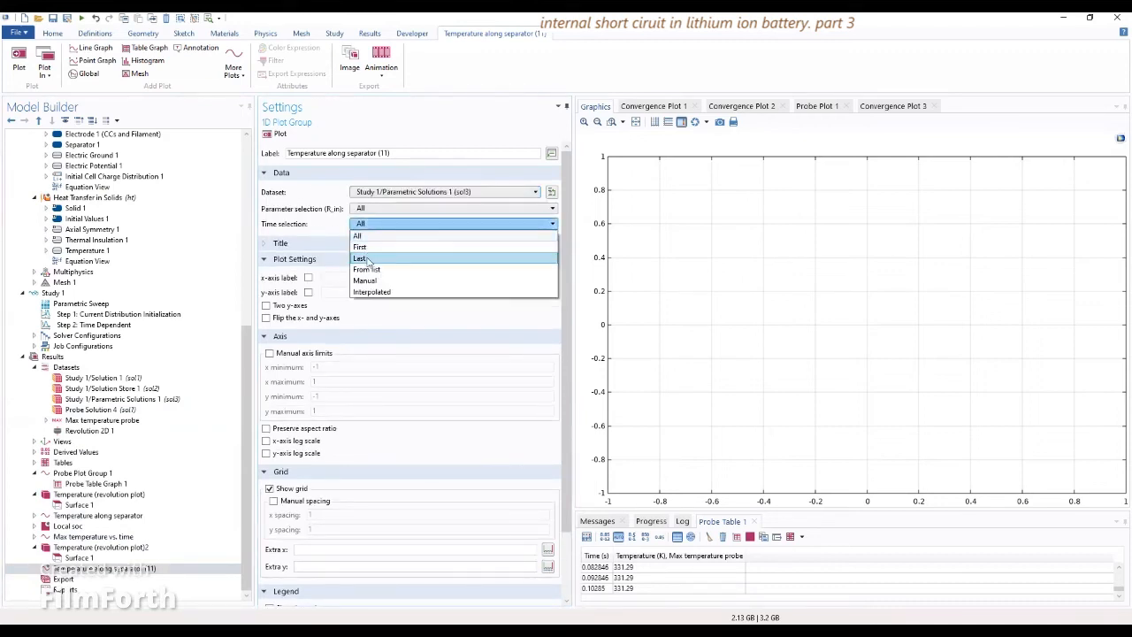
left_click(363, 249)
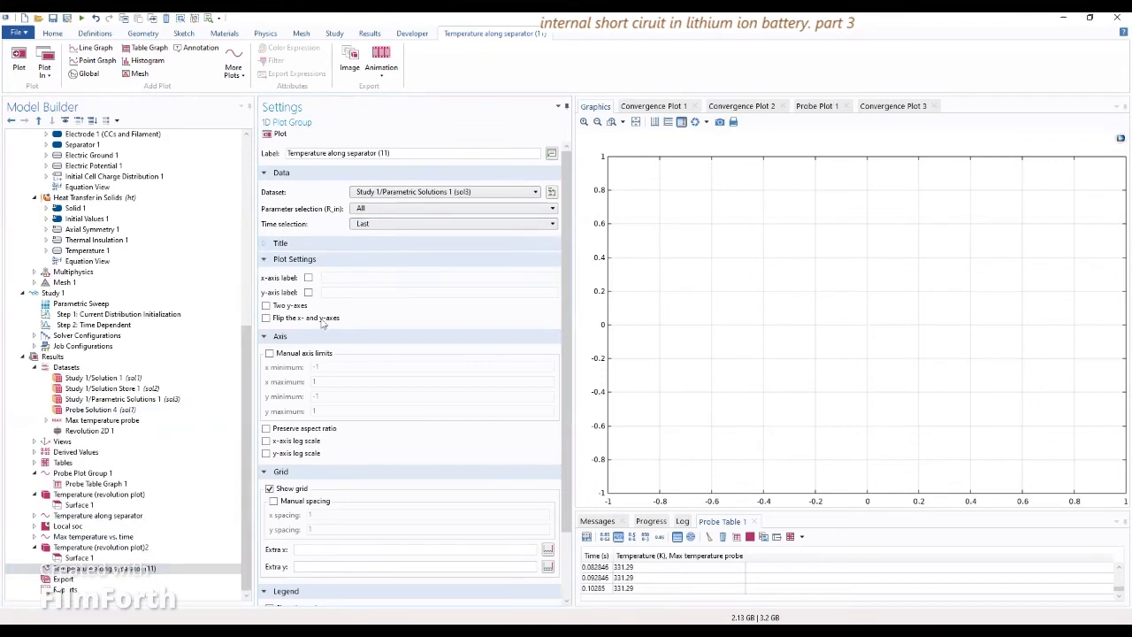
Add a line graph to Temperature along separator (11) with T as its y-axis expression
right_click(95, 571)
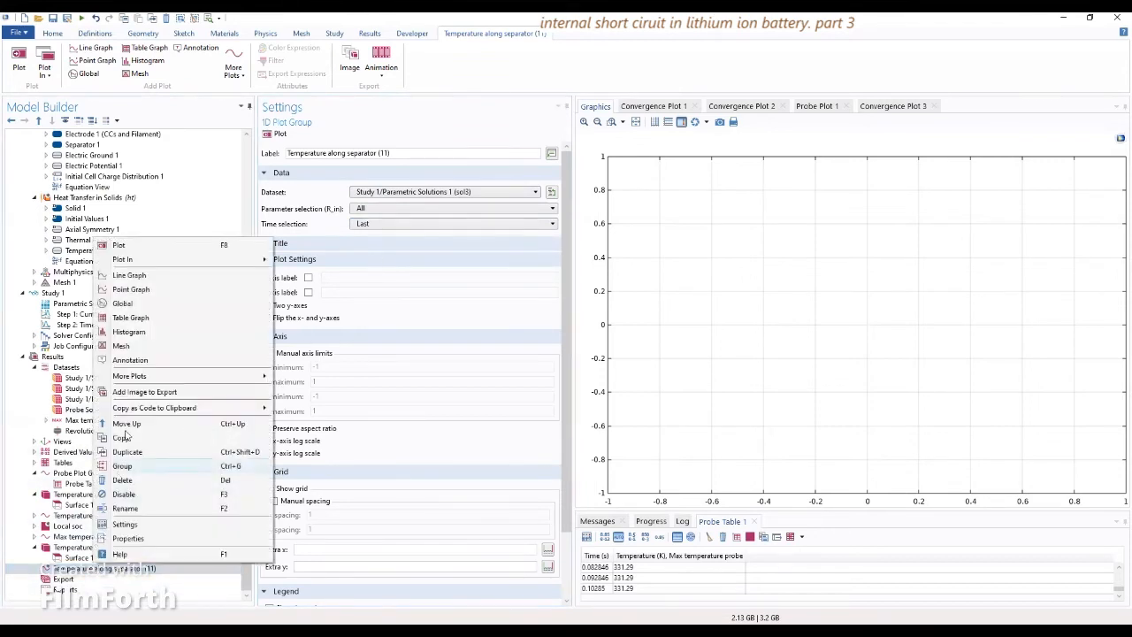
left_click(150, 282)
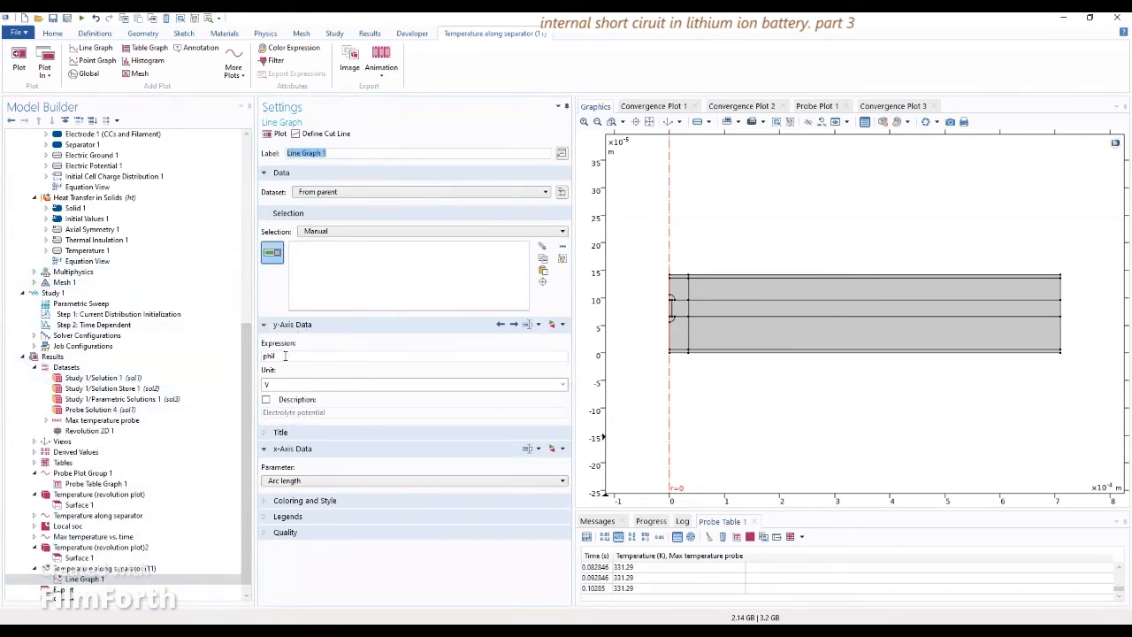
left_click_drag(285, 355, 244, 361)
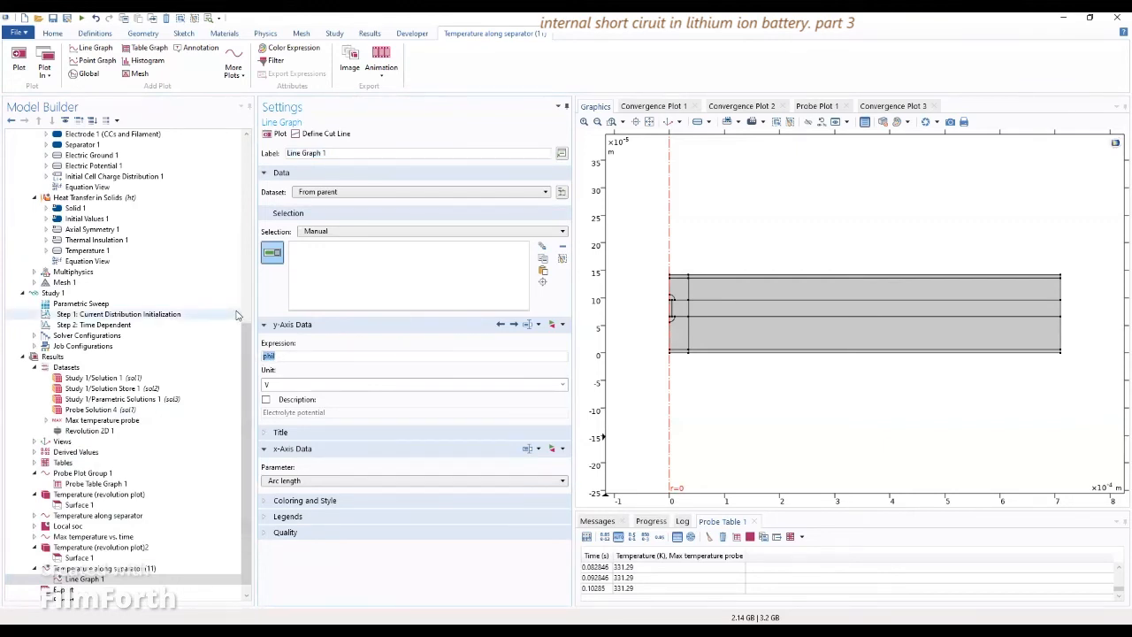
type("T")
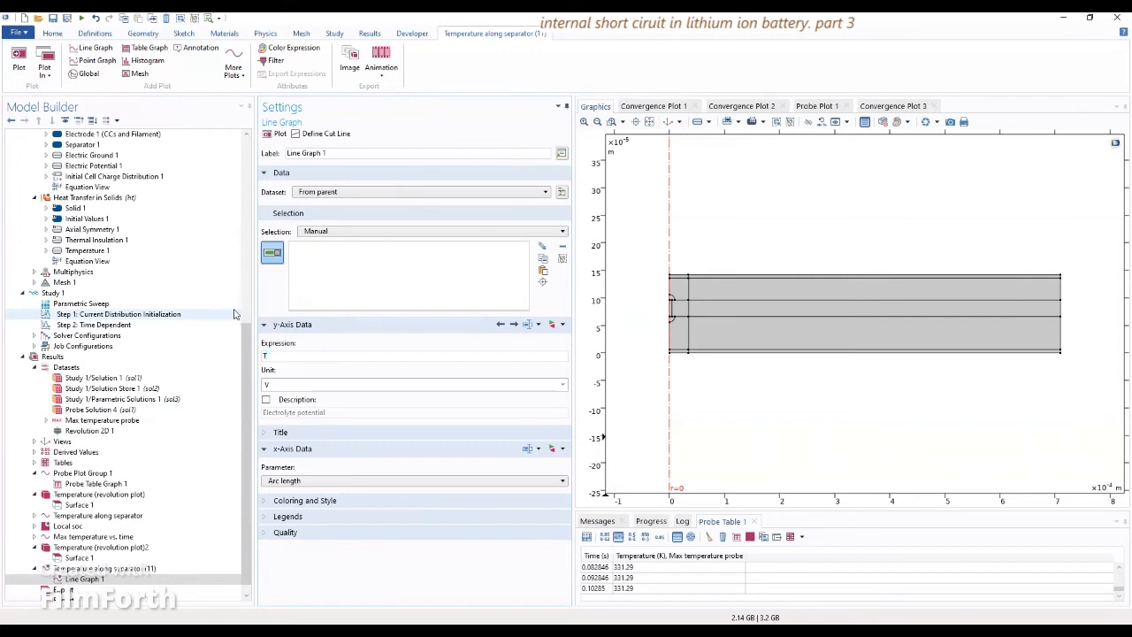
left_click(342, 339)
Set the line graph's x-axis parameter to Expression and enter r as the expression
left_click(551, 449)
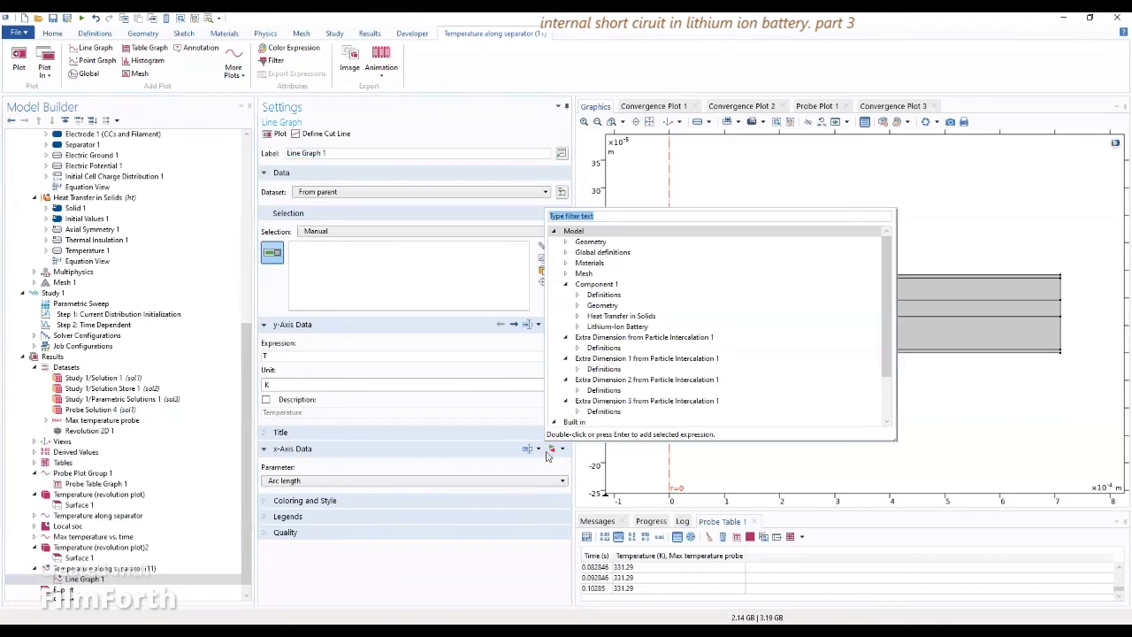
left_click(456, 483)
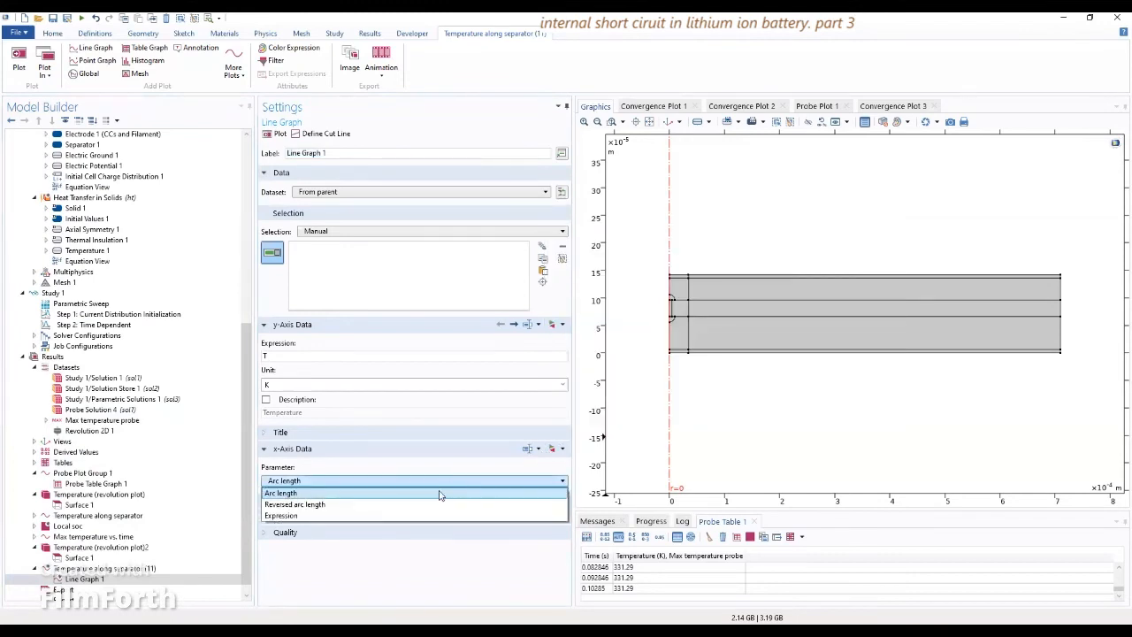
left_click(368, 516)
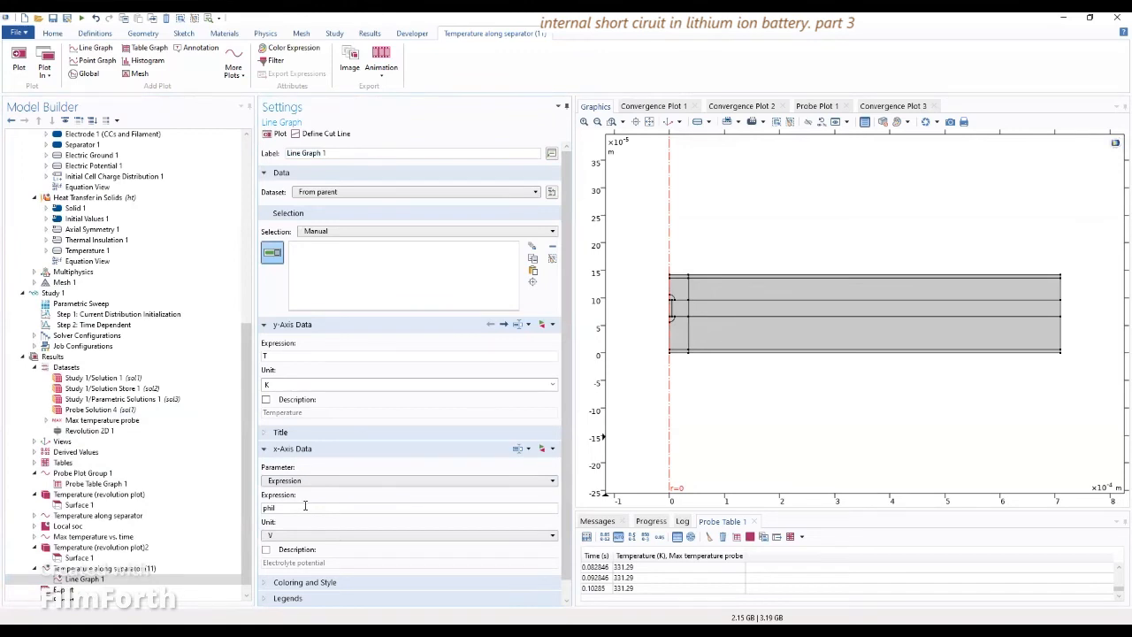
double_click(305, 505)
type("R")
key("BackSpace")
type("r")
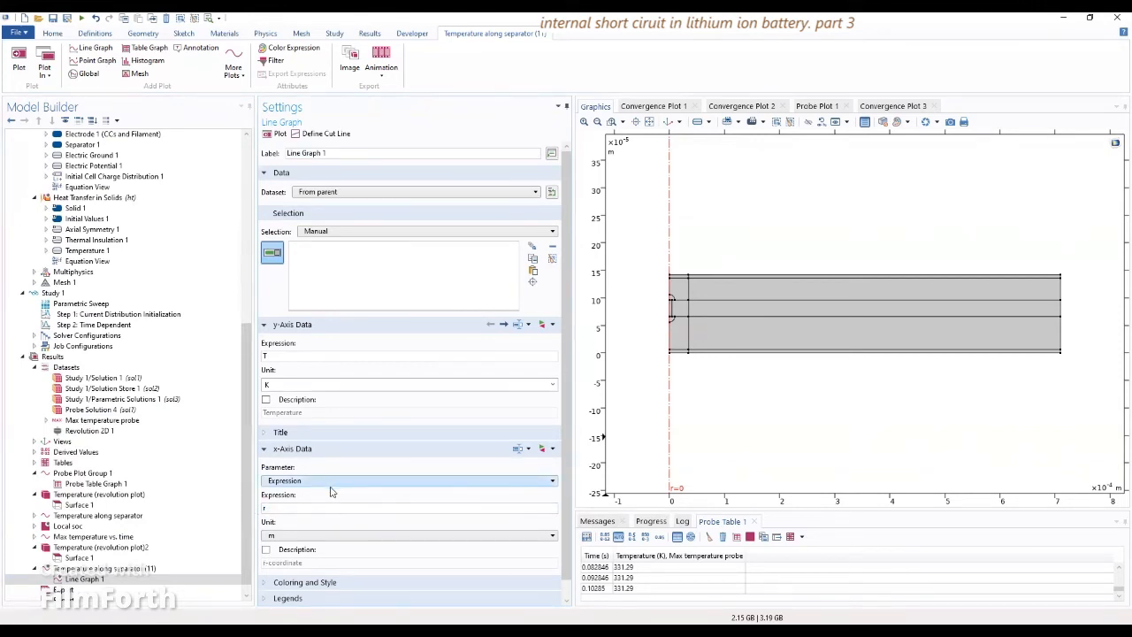
Set the line graph's selection to boundaries 9, 16, 18 and 26 and plot the temperature along the separator
left_click(279, 133)
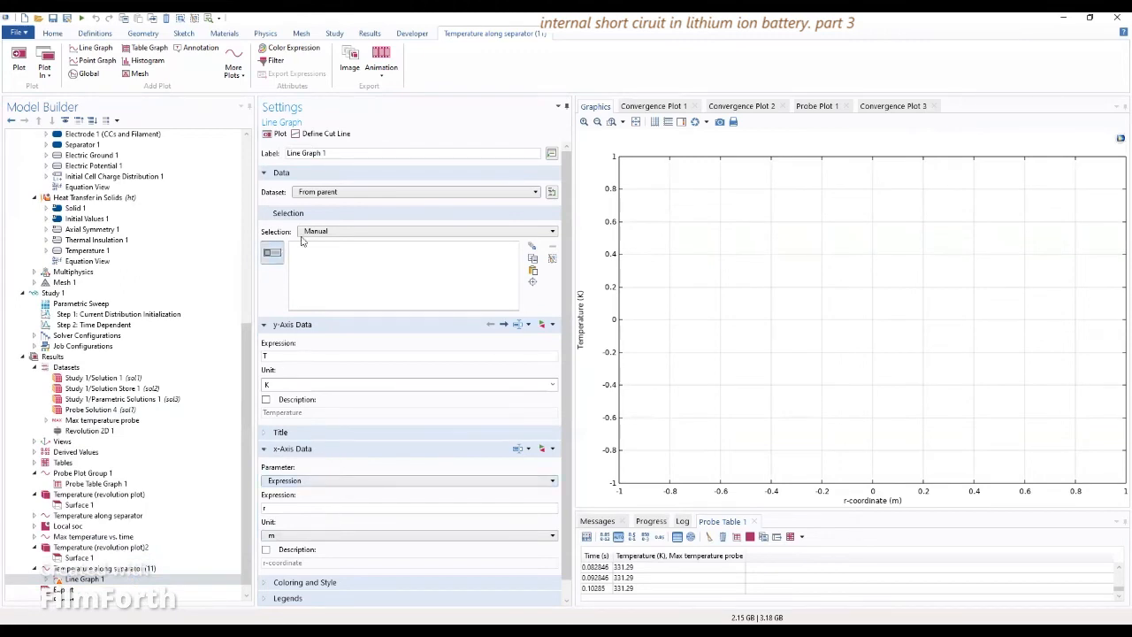
left_click(339, 232)
left_click(341, 242)
left_click(276, 256)
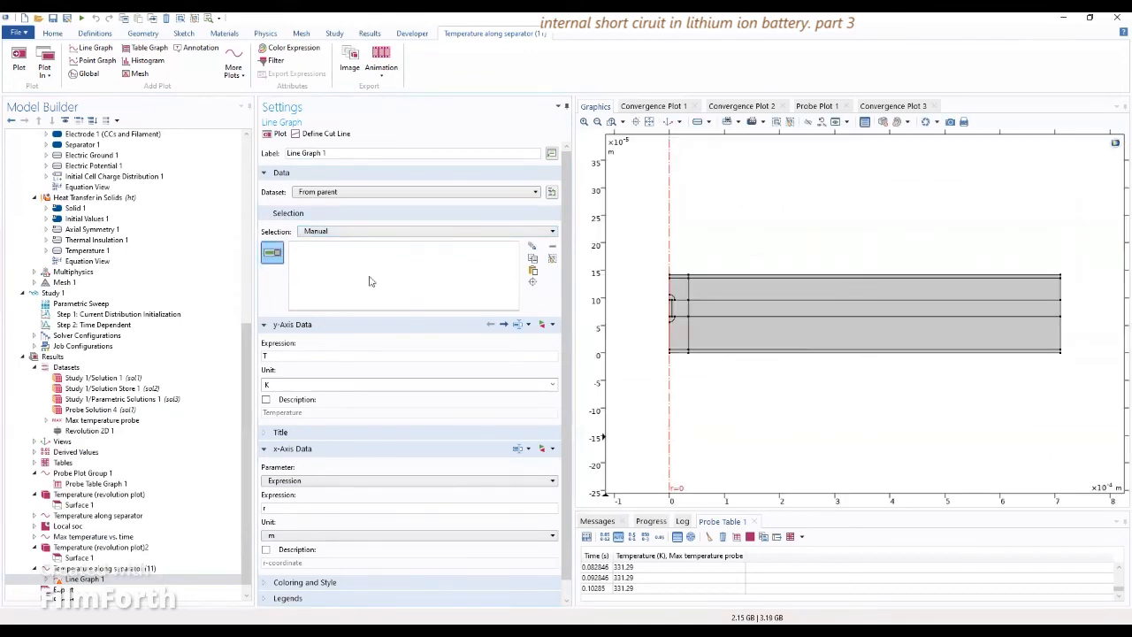
left_click(533, 270)
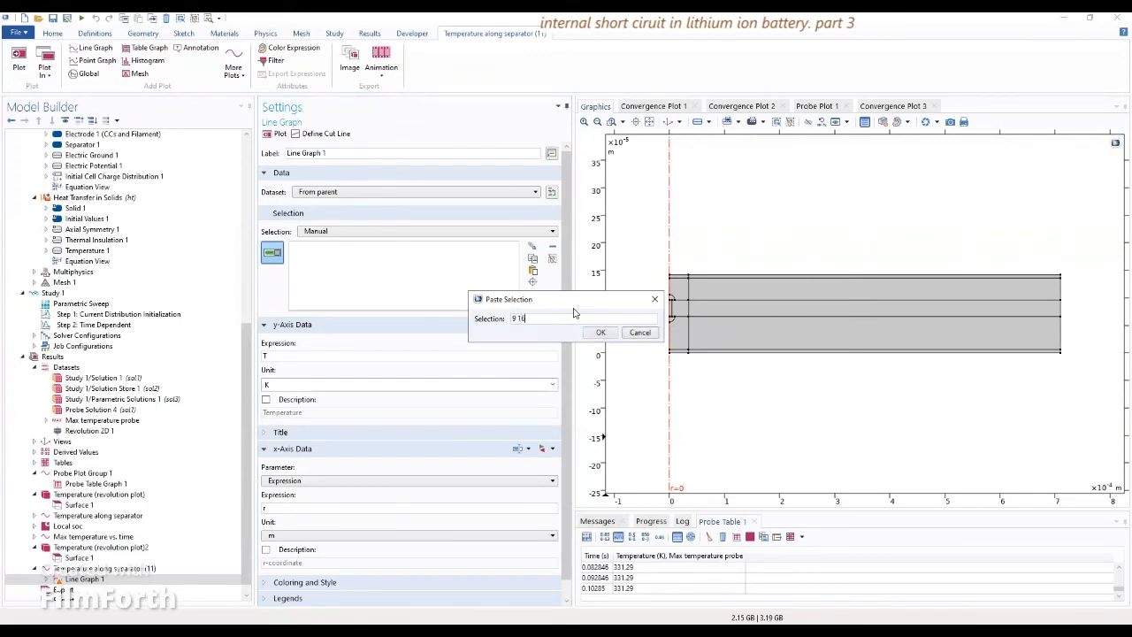
type("9 16 18 20")
key("Return")
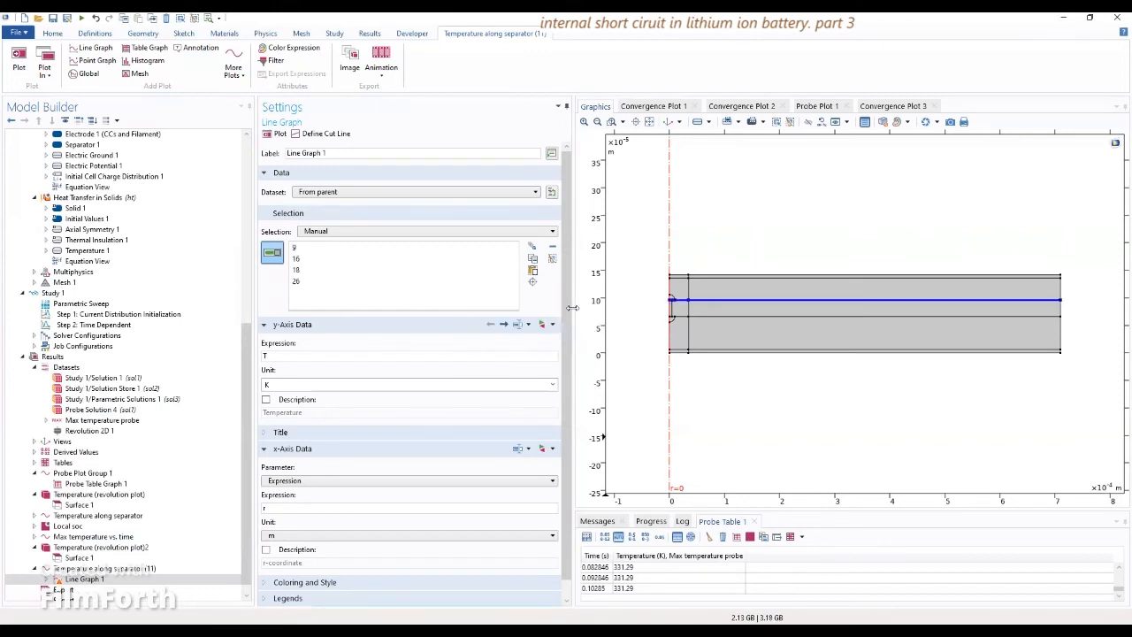
left_click(280, 134)
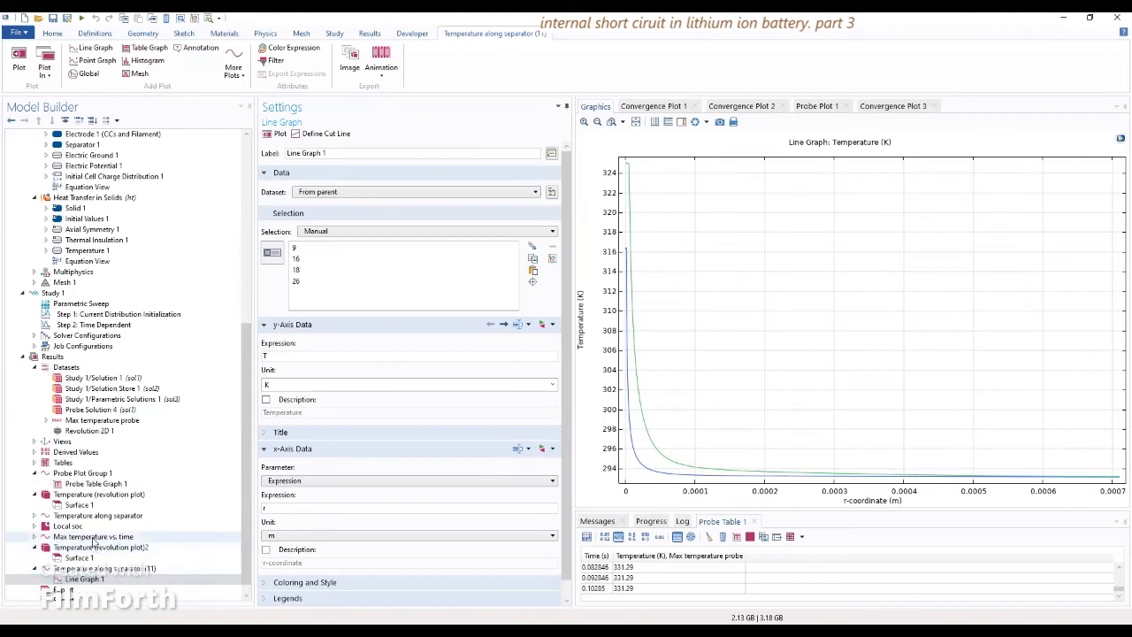
Add a 2D plot group to the results and label it state of charge
scroll(92, 540, "down", 1)
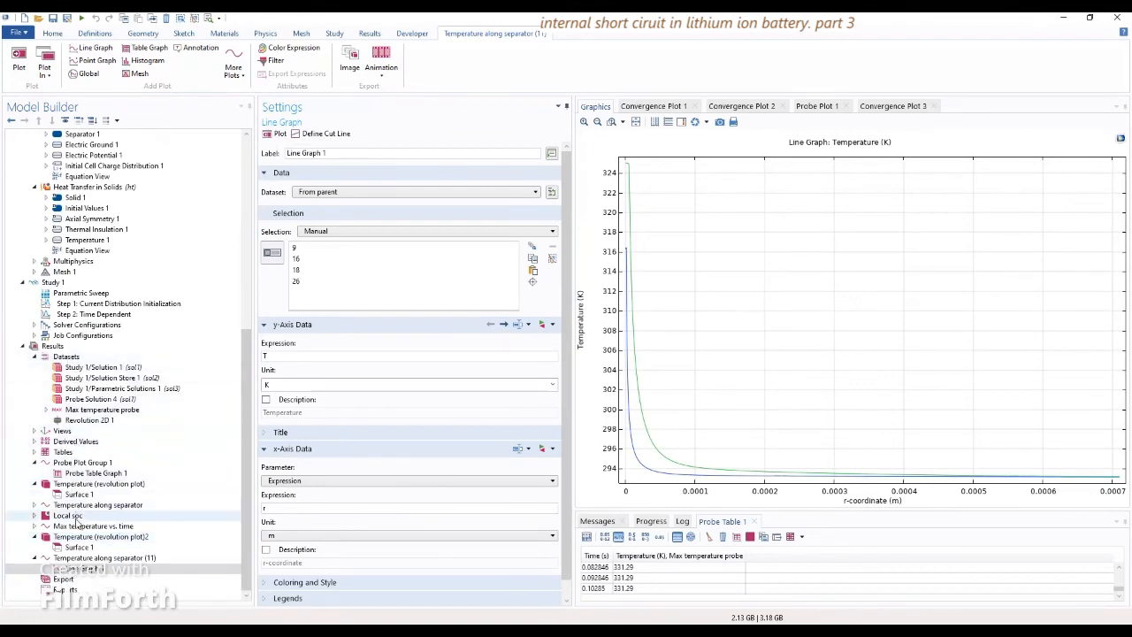
right_click(53, 346)
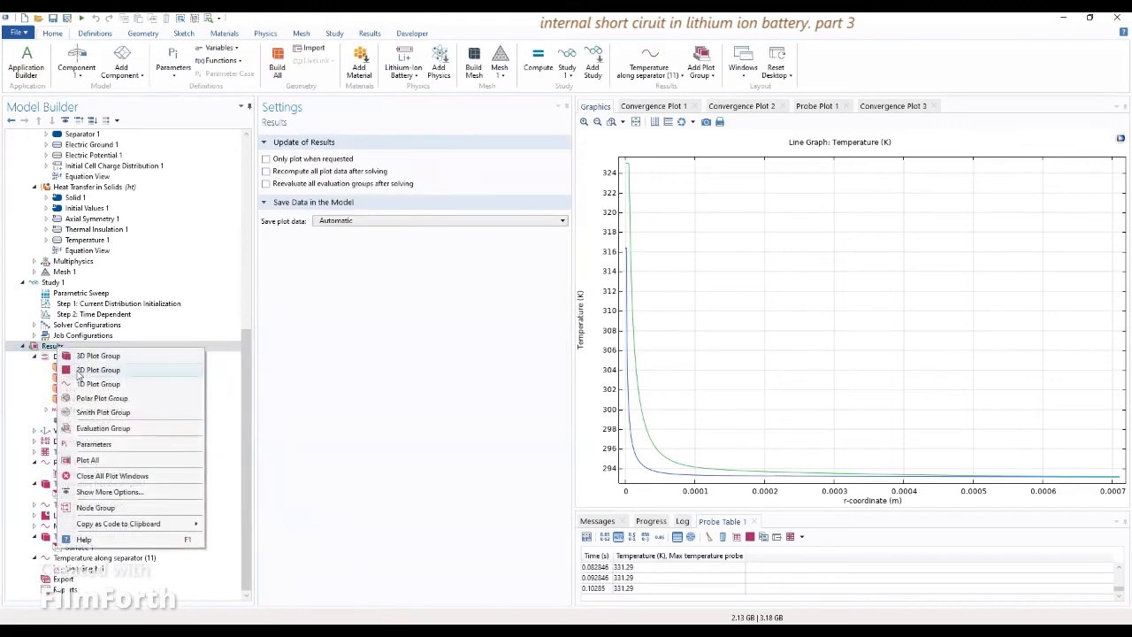
left_click(78, 370)
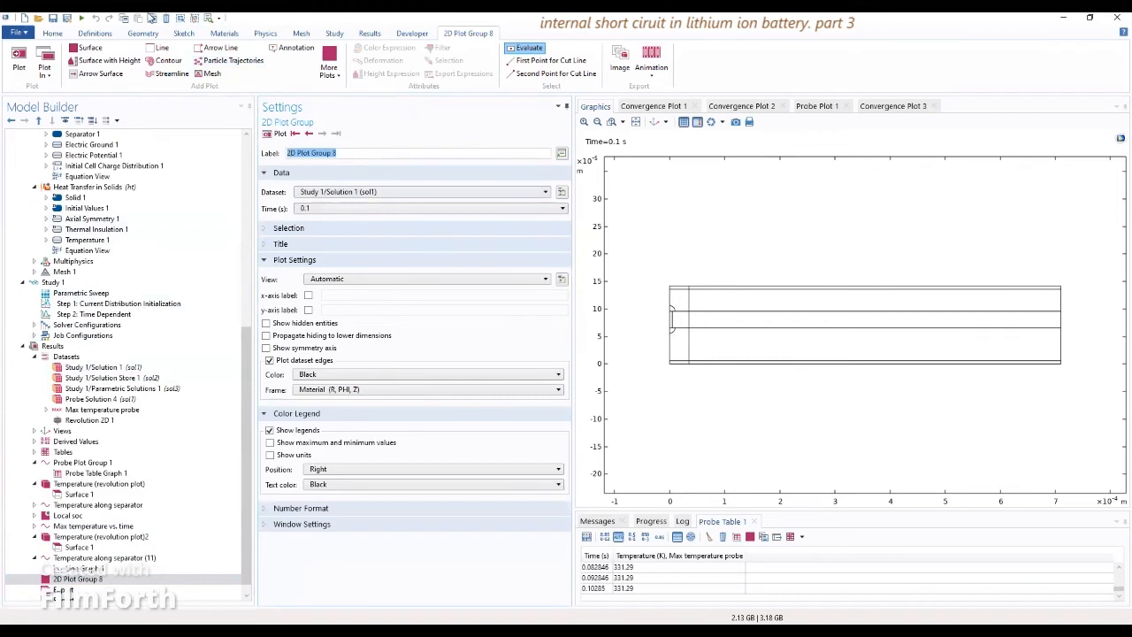
type("state")
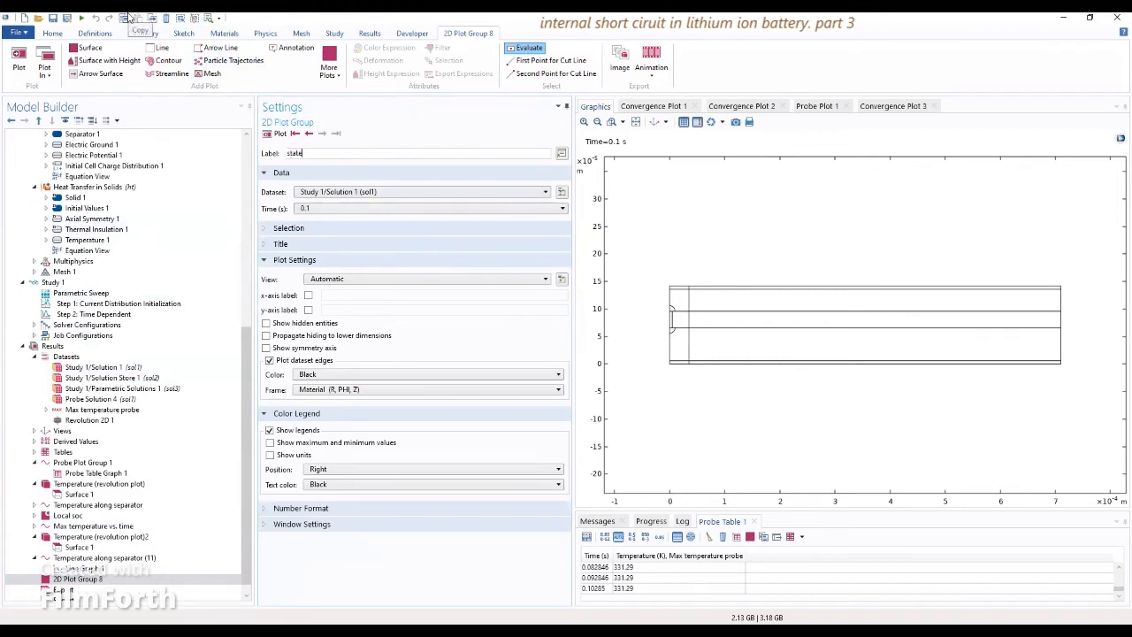
type(" of charge")
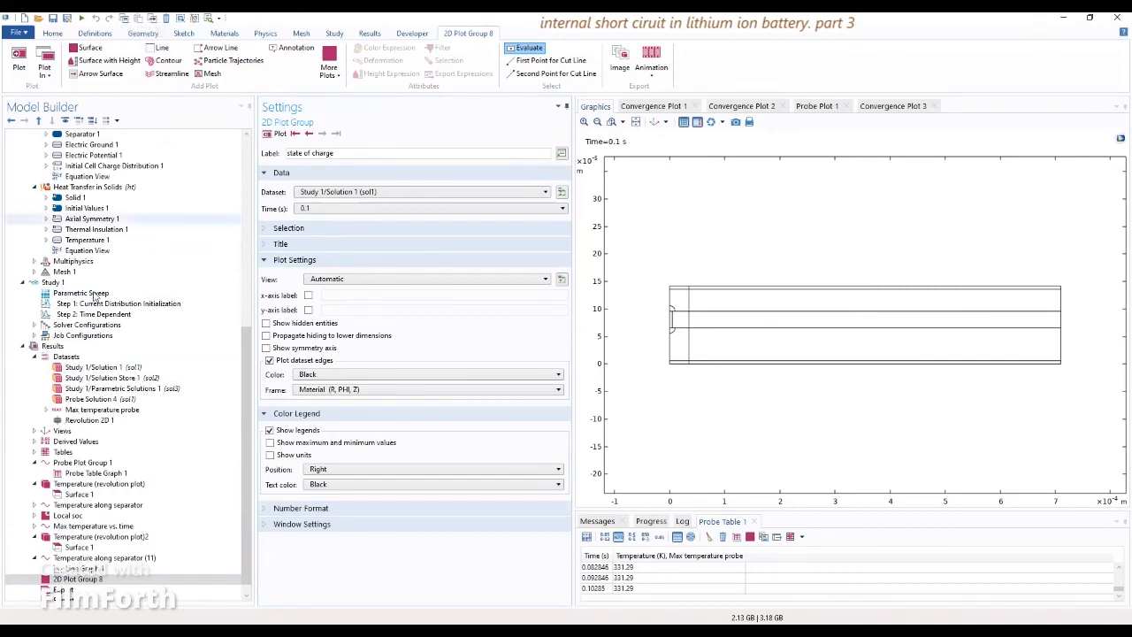
Add a surface plot to the state of charge plot group
left_click(78, 581)
right_click(79, 582)
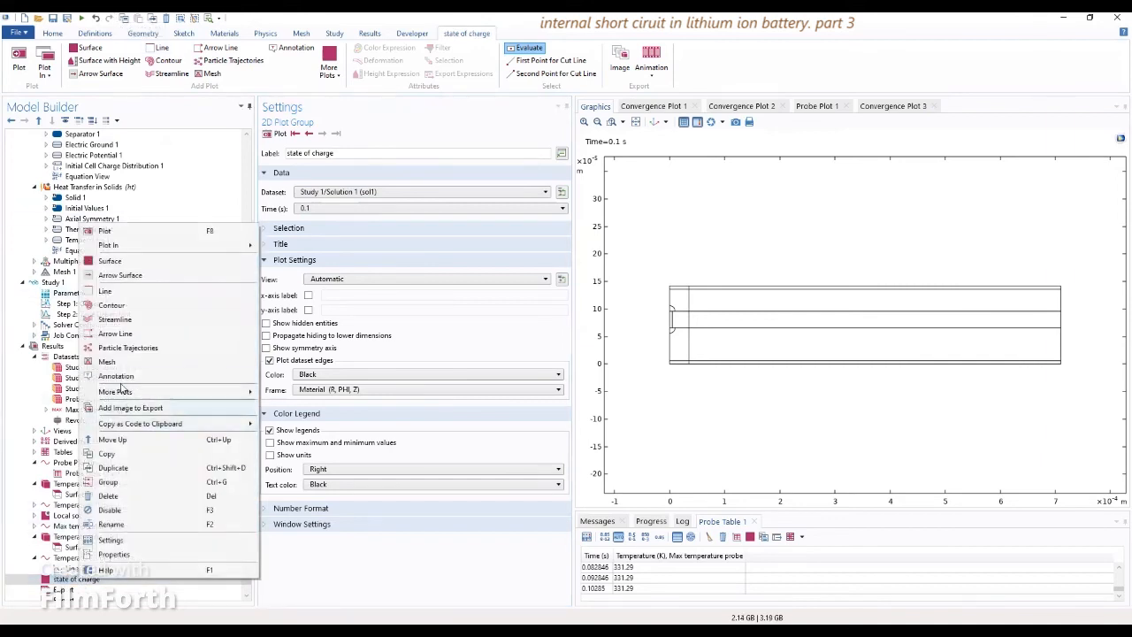
left_click(117, 263)
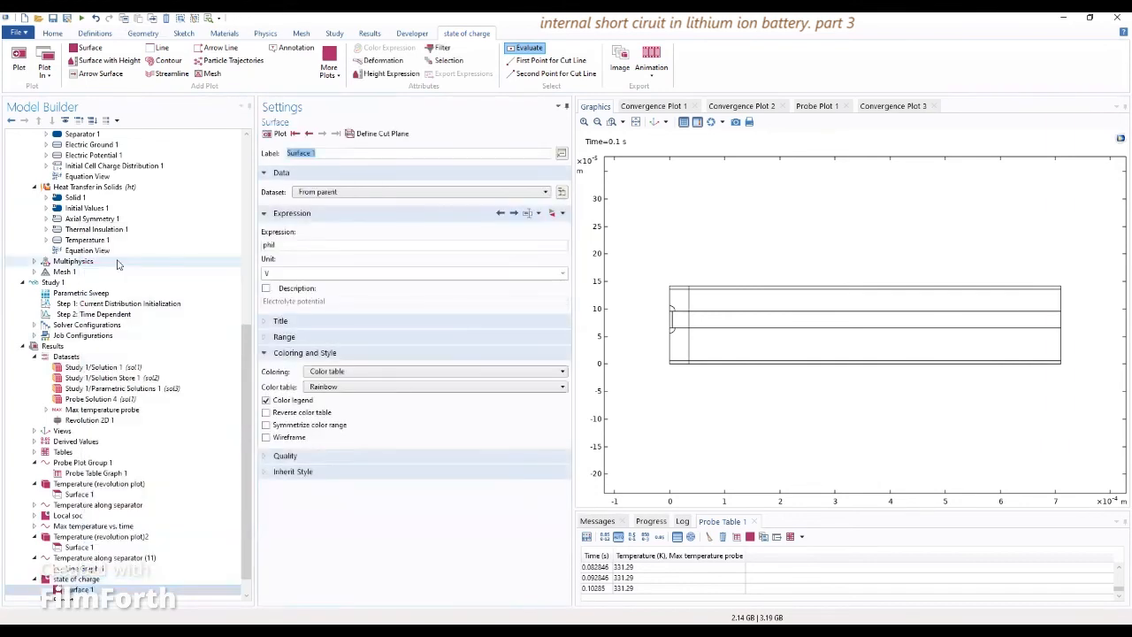
Replace the surface expression with liion.socloc_surface from the Lithium-Ion Battery particle intercalation variables and plot the state of charge group
left_click(553, 214)
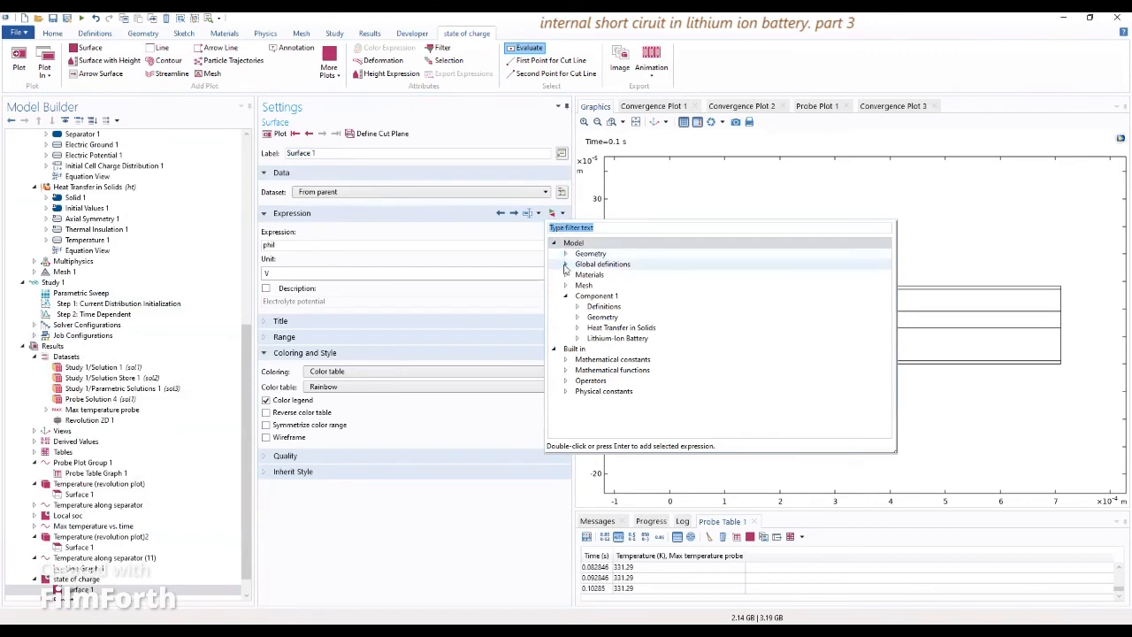
left_click(577, 340)
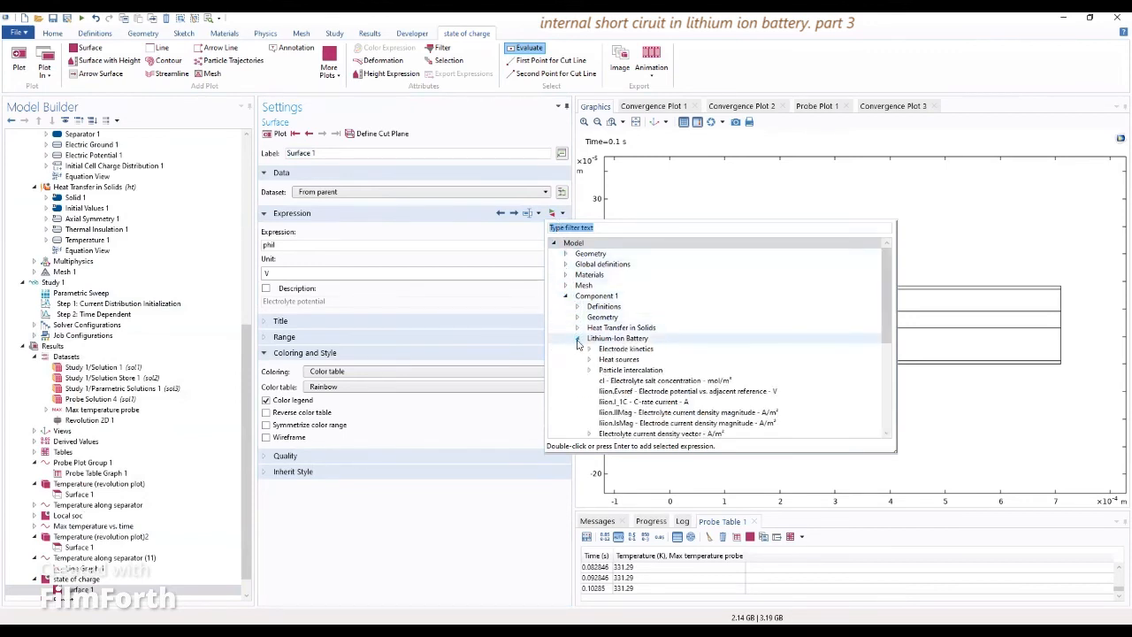
scroll(591, 357, "down", 3)
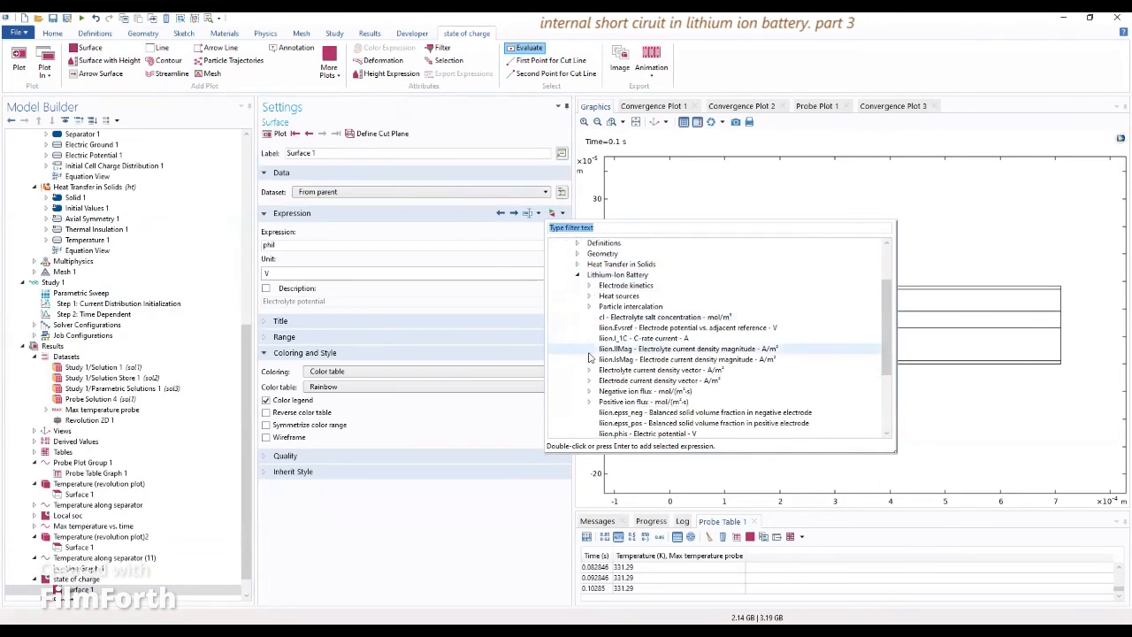
scroll(591, 357, "up", 2)
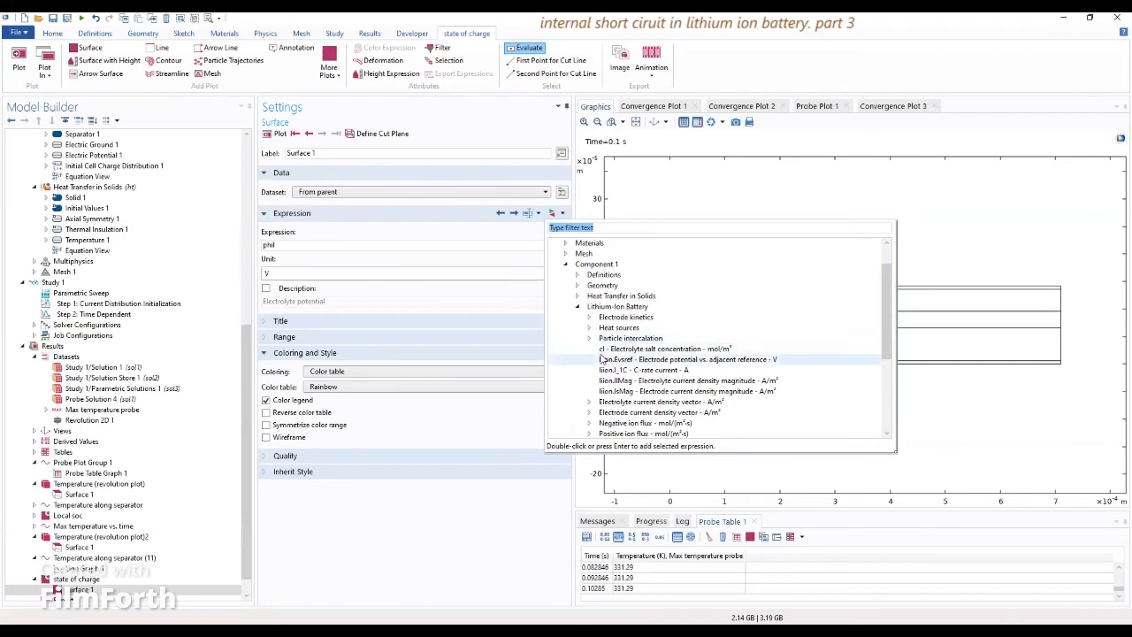
left_click(591, 339)
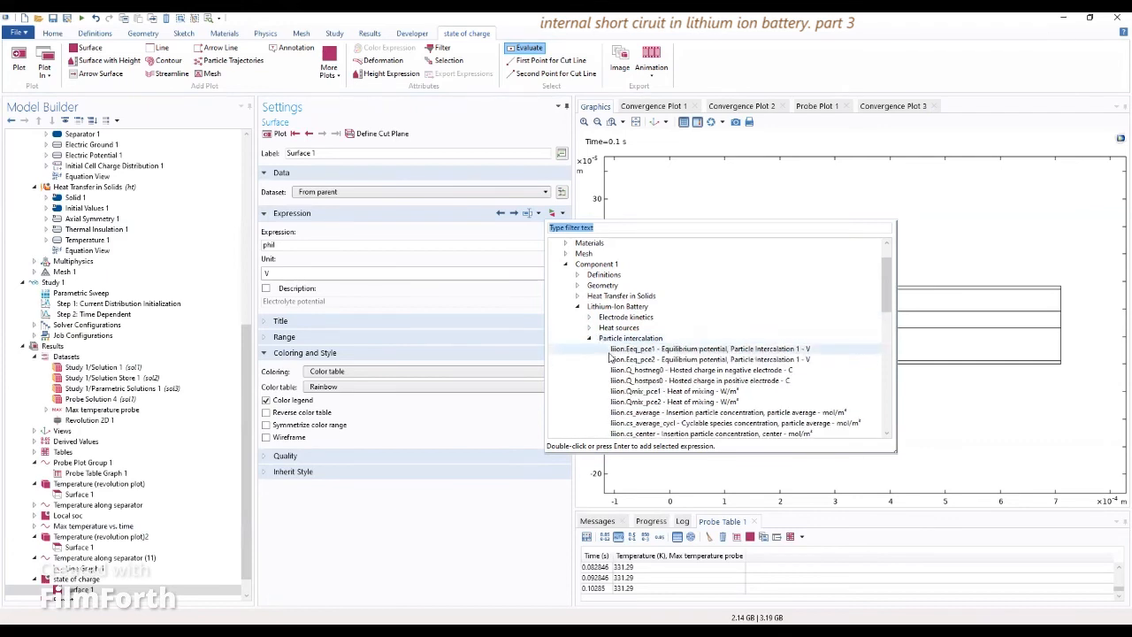
scroll(610, 357, "down", 3)
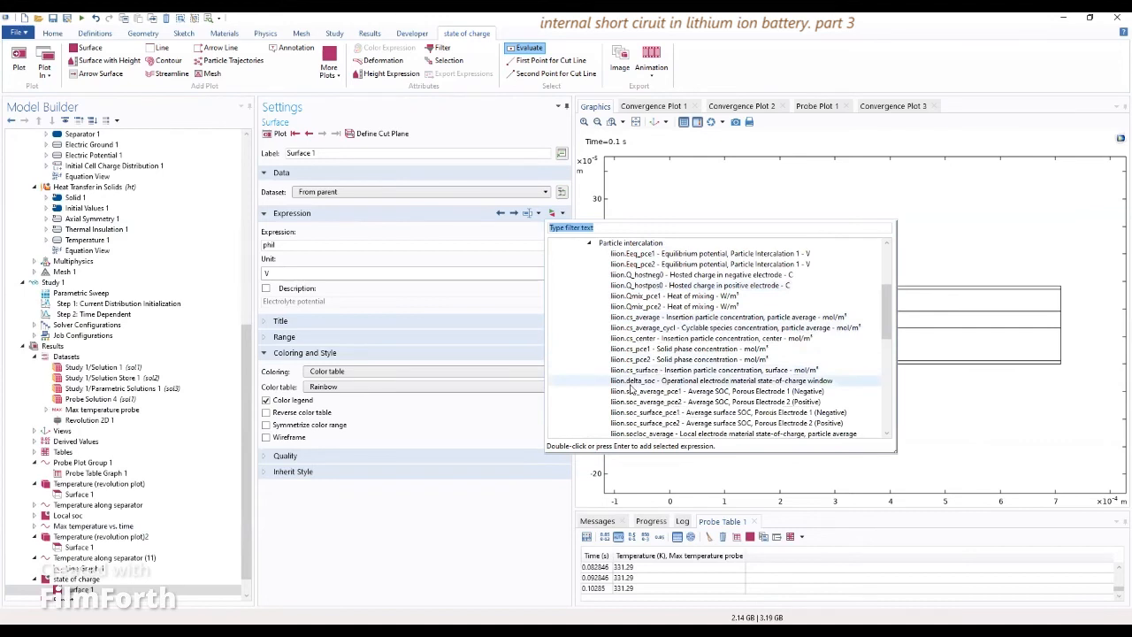
scroll(631, 390, "down", 2)
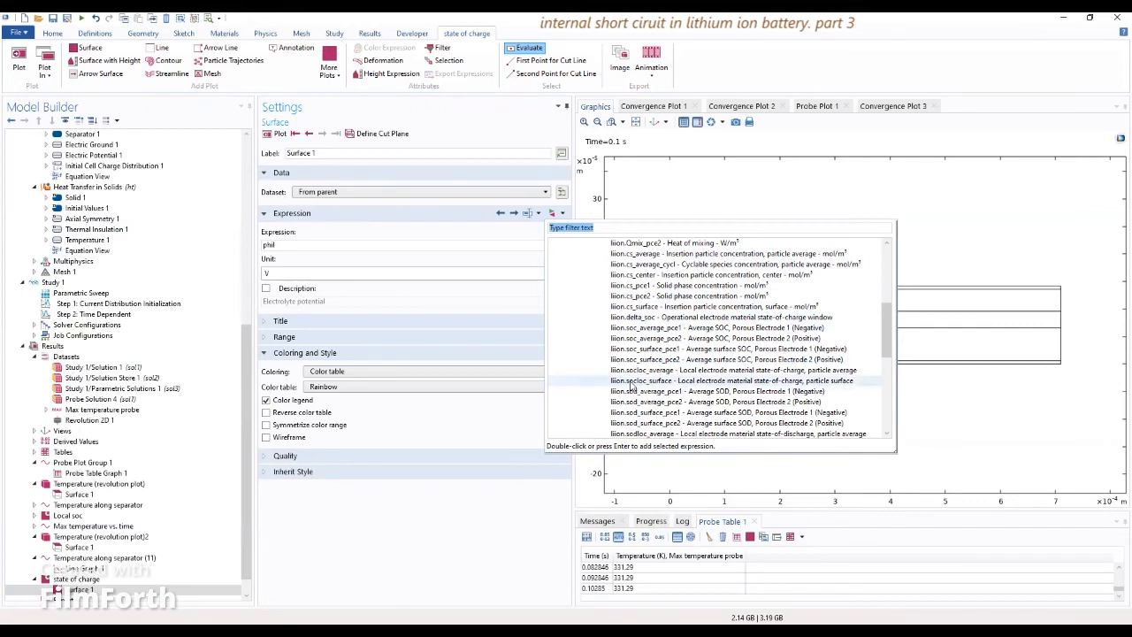
left_click(633, 383)
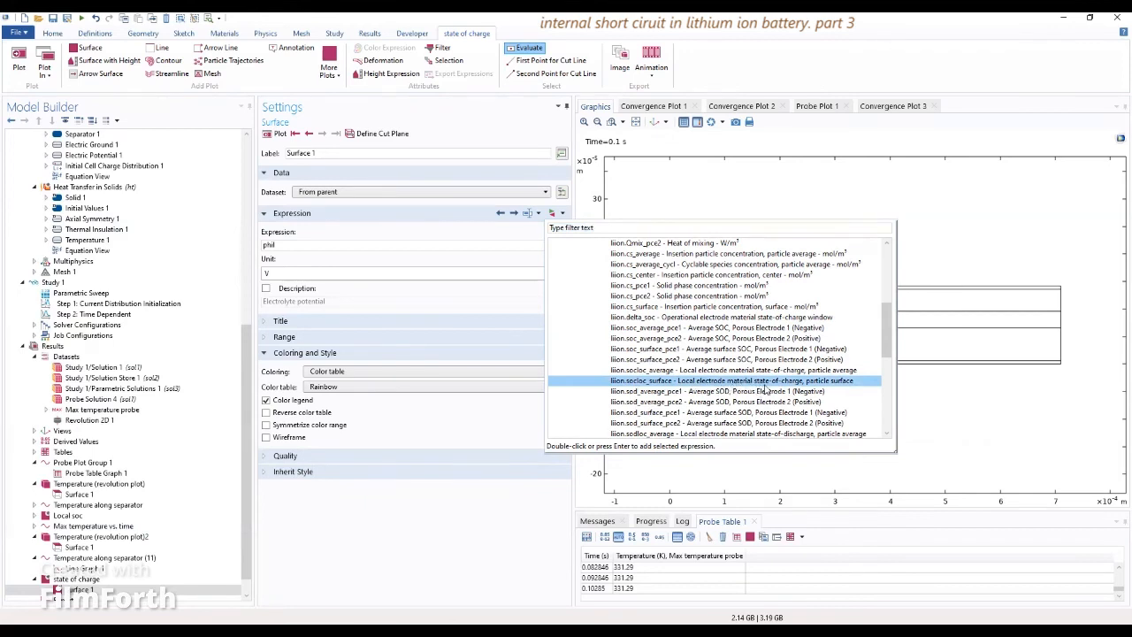
double_click(830, 385)
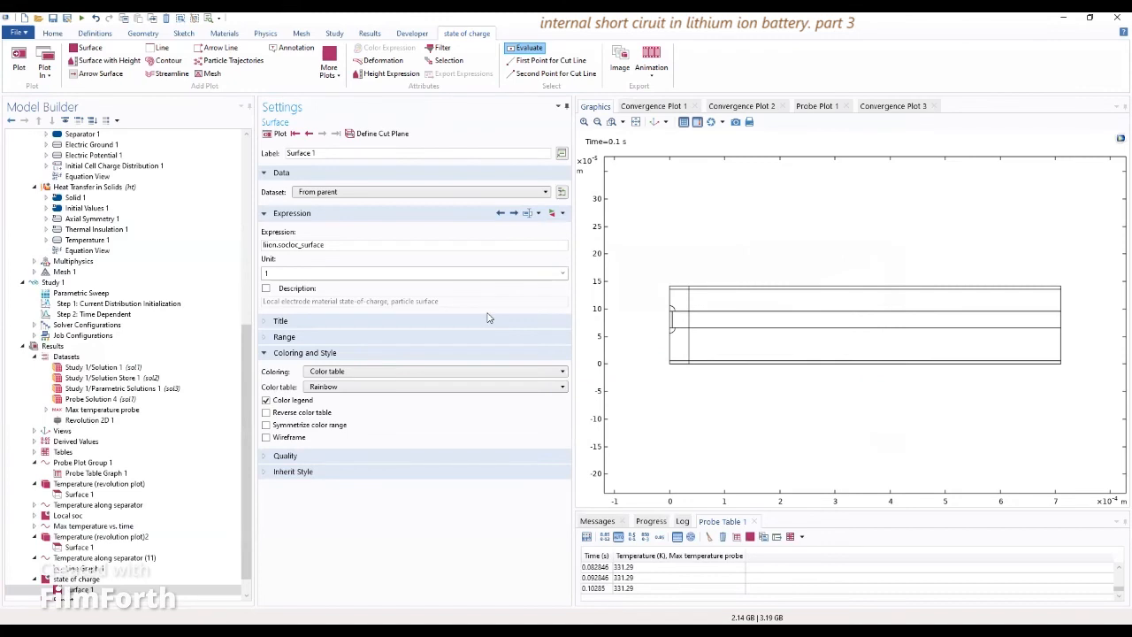
left_click(92, 582)
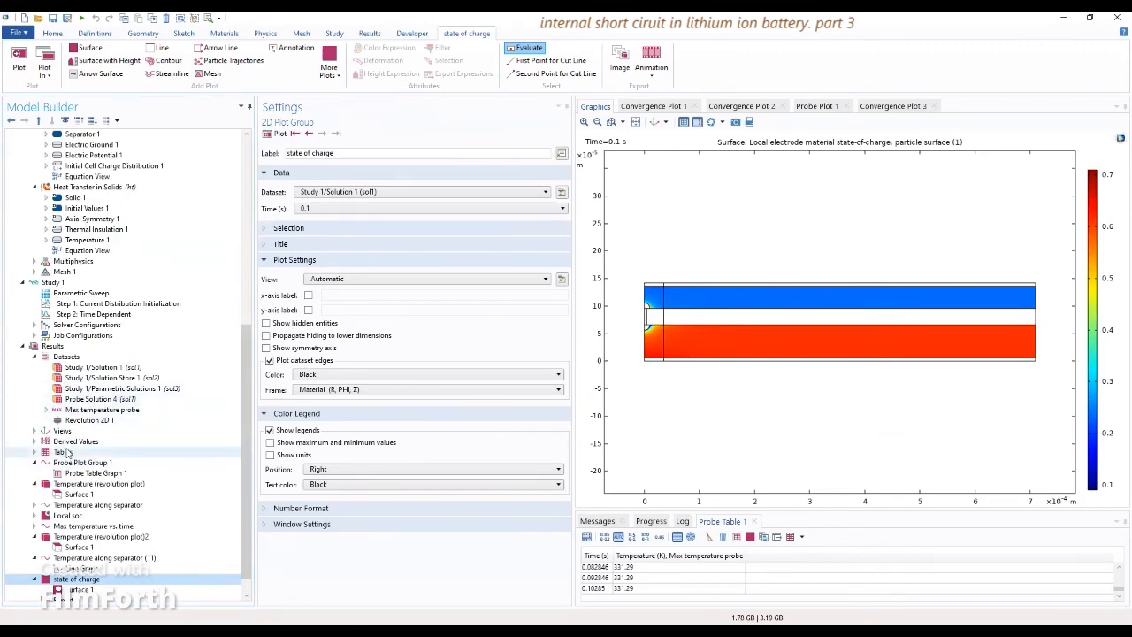
Add a 1D plot group to the results and label it Maximum temperature vs. time
left_click(55, 346)
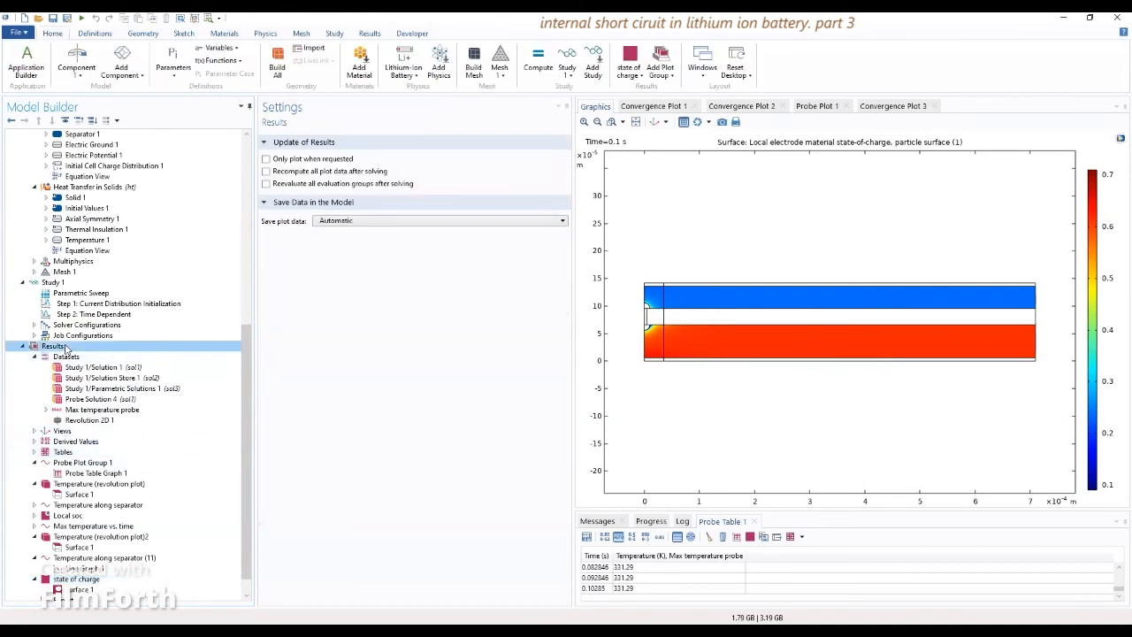
right_click(66, 350)
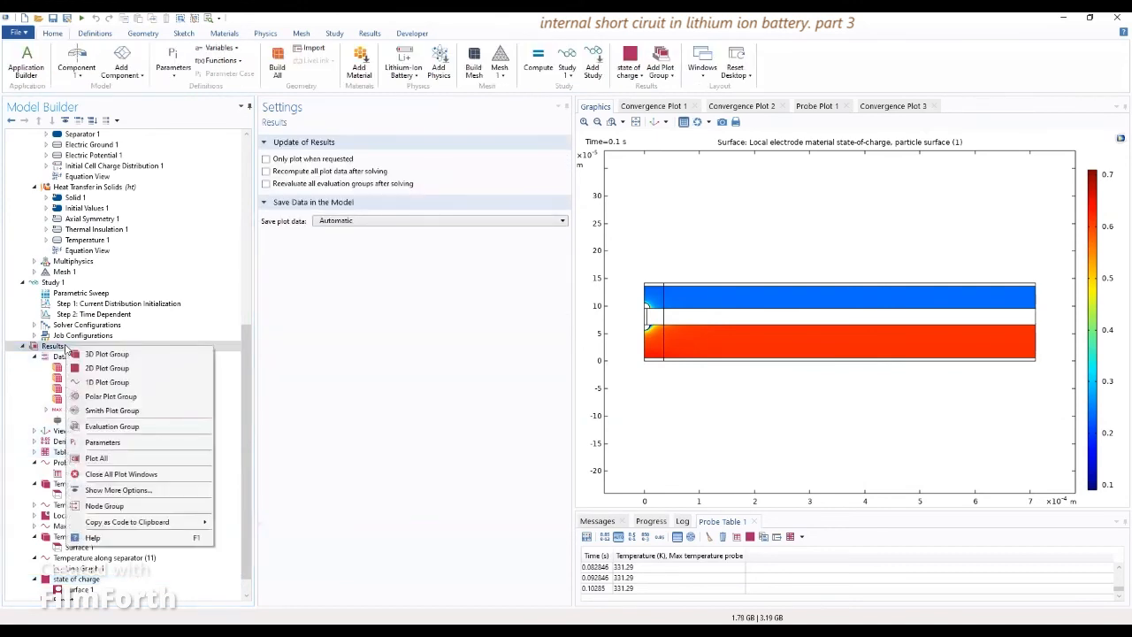
left_click(100, 386)
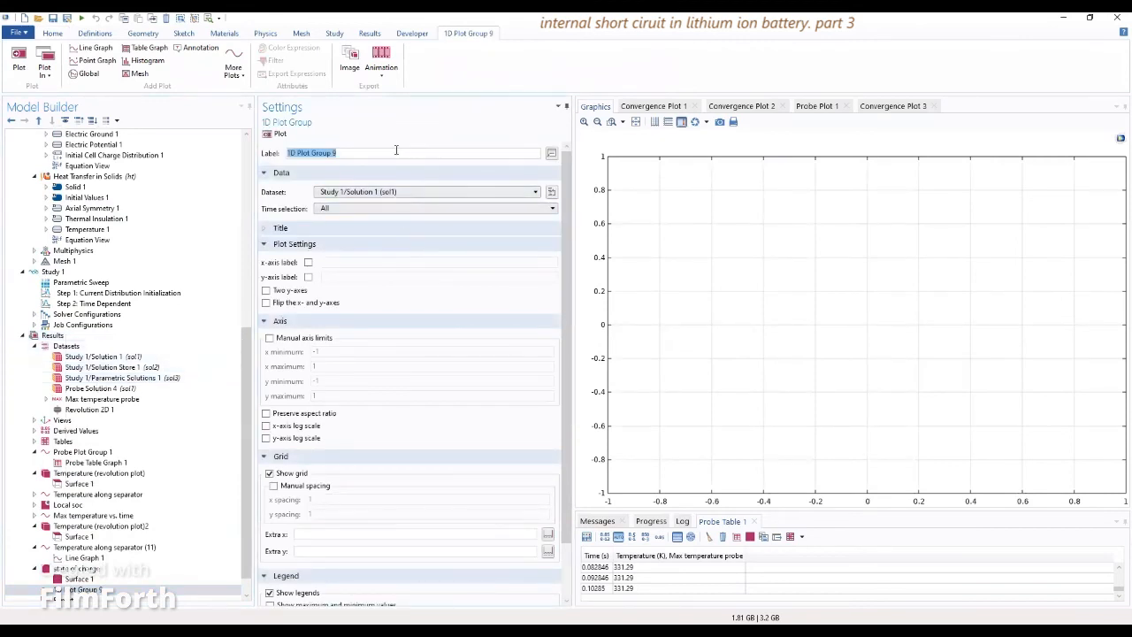
type("Maximum temperature vs. time")
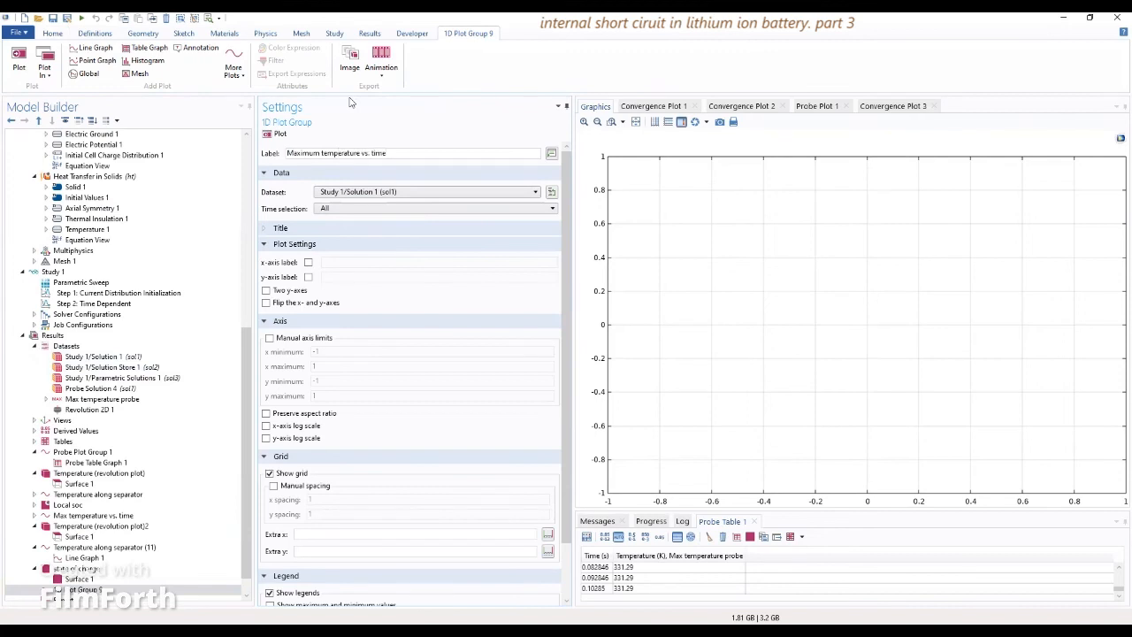
Set the Maximum temperature vs. time dataset to Study 1/Parametric Solutions 1 (sol3) and its legend position to Lower right
left_click(376, 192)
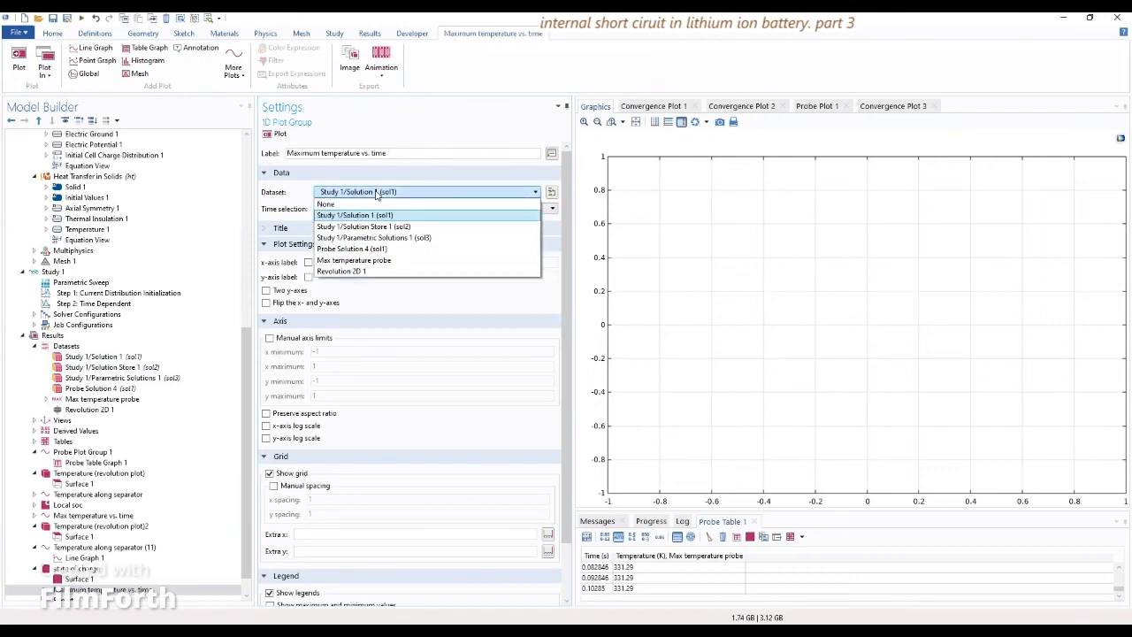
left_click(356, 239)
scroll(361, 366, "down", 3)
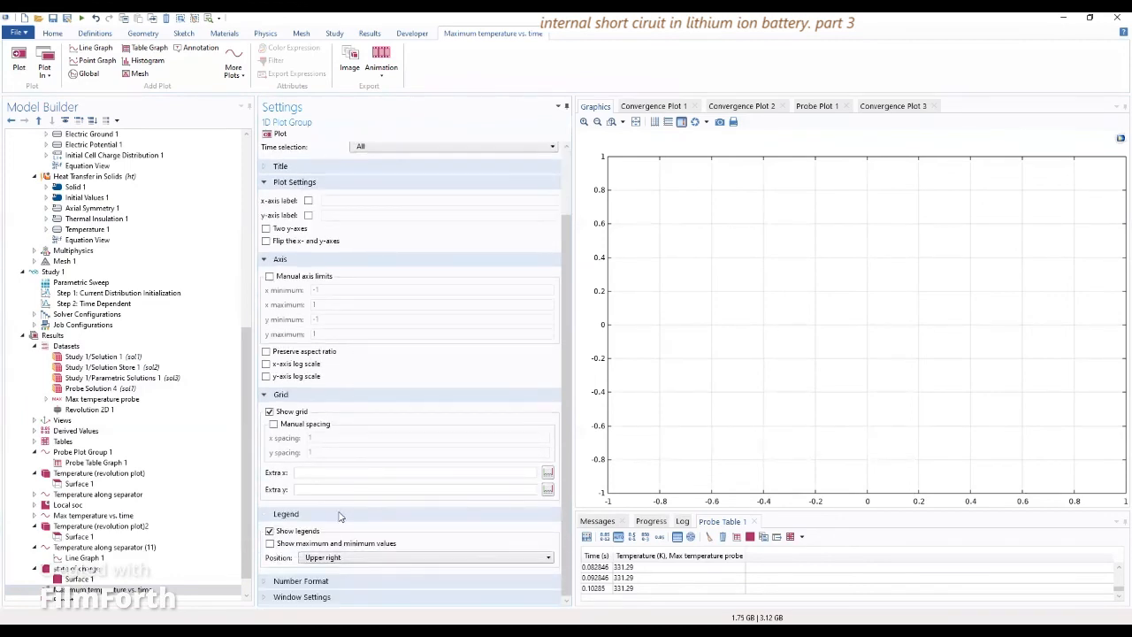
left_click(336, 557)
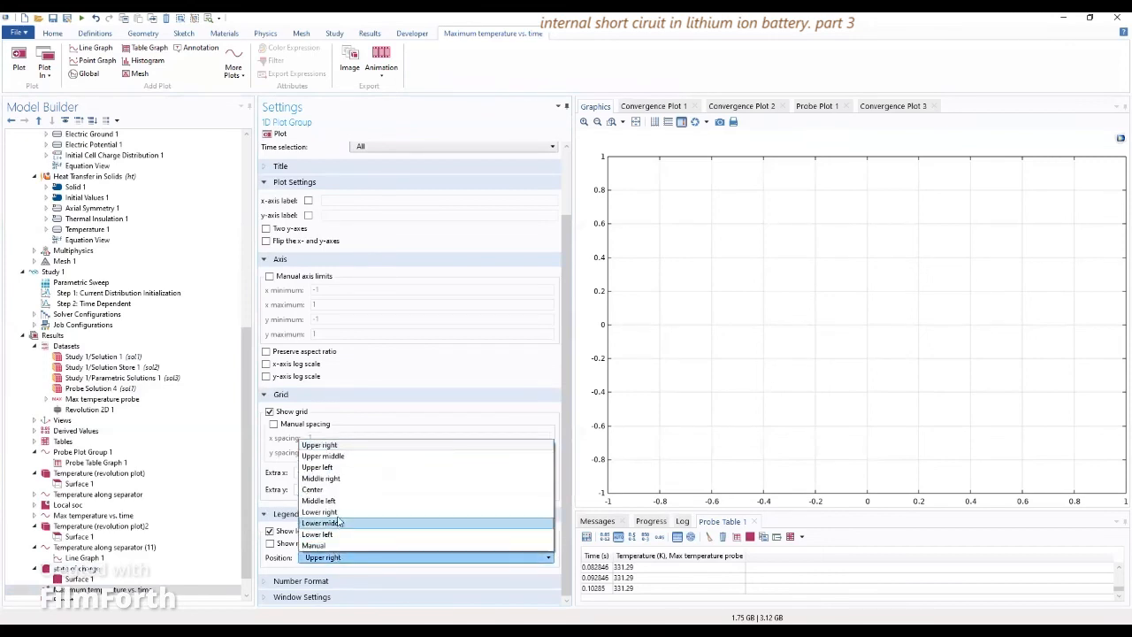
left_click(338, 515)
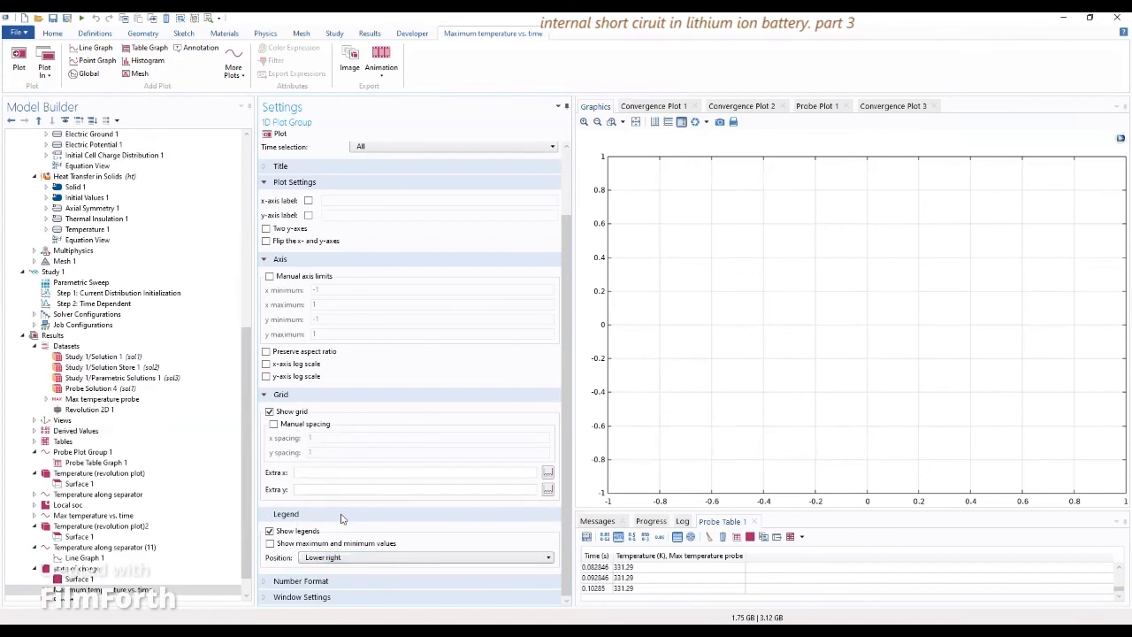
scroll(376, 301, "up", 3)
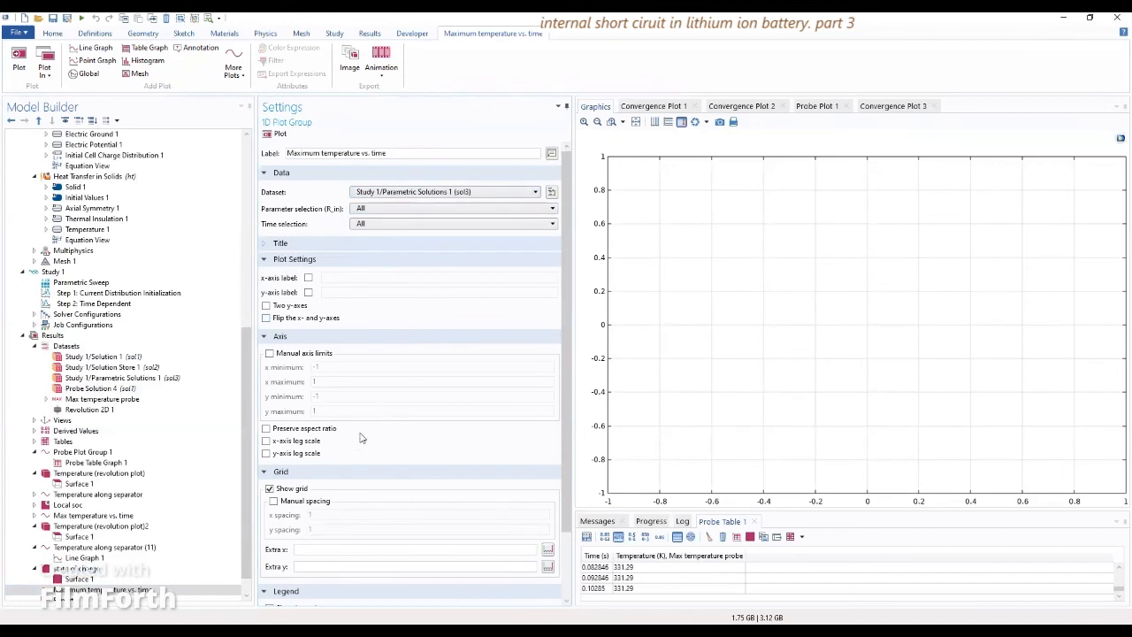
Add a Global plot to the Maximum temperature vs. time group with the y-axis expression comp1.maxop1(T)
right_click(76, 588)
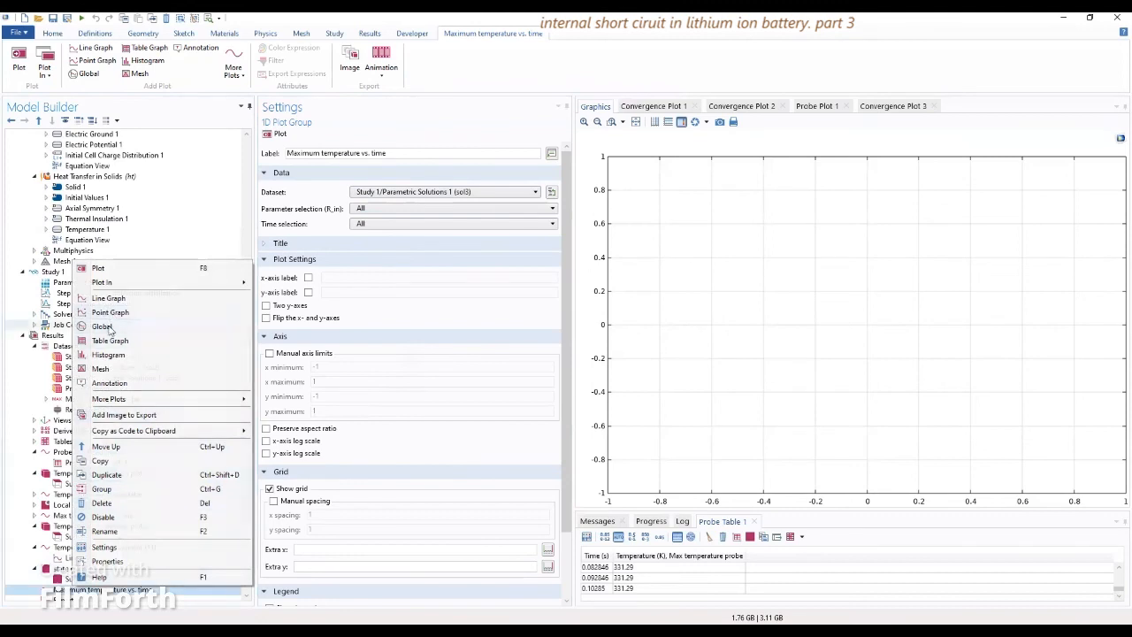
left_click(109, 329)
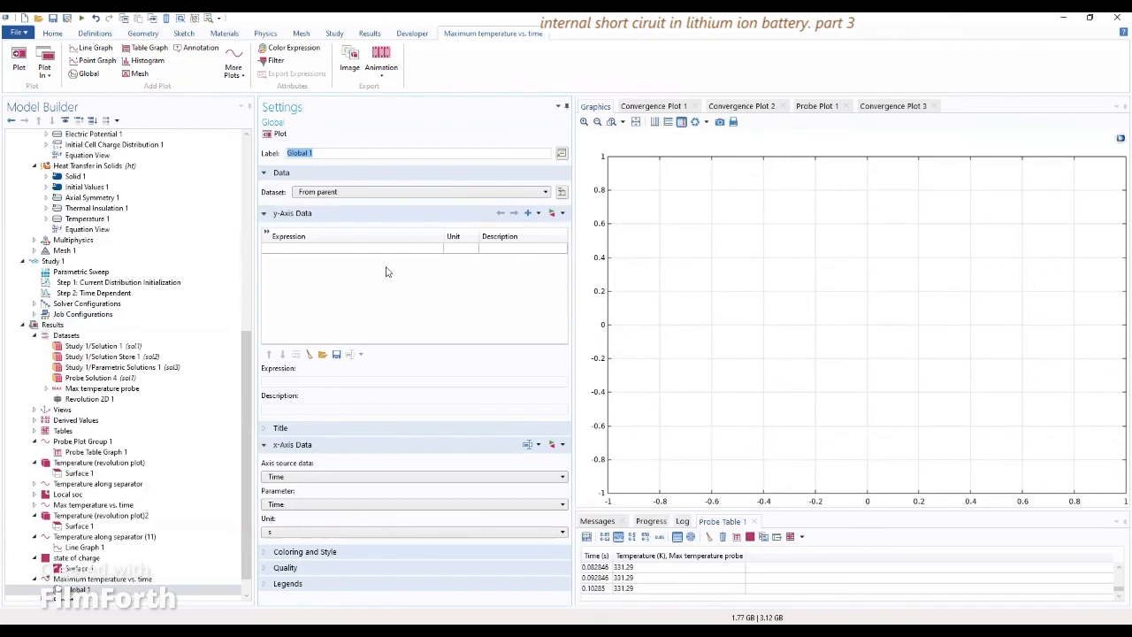
left_click(285, 248)
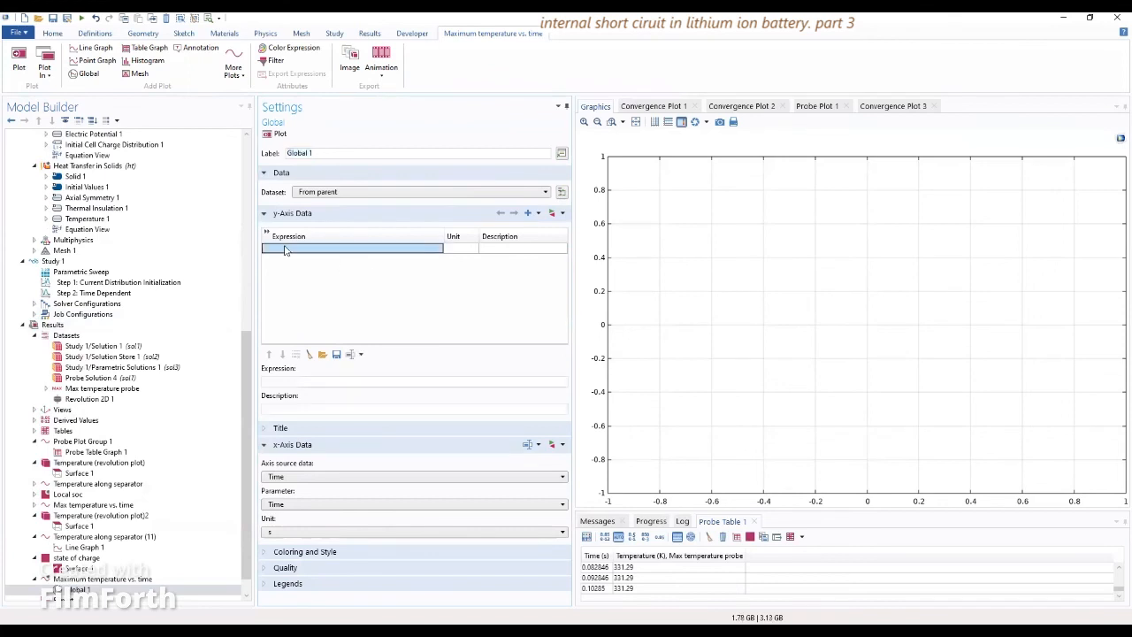
type("co")
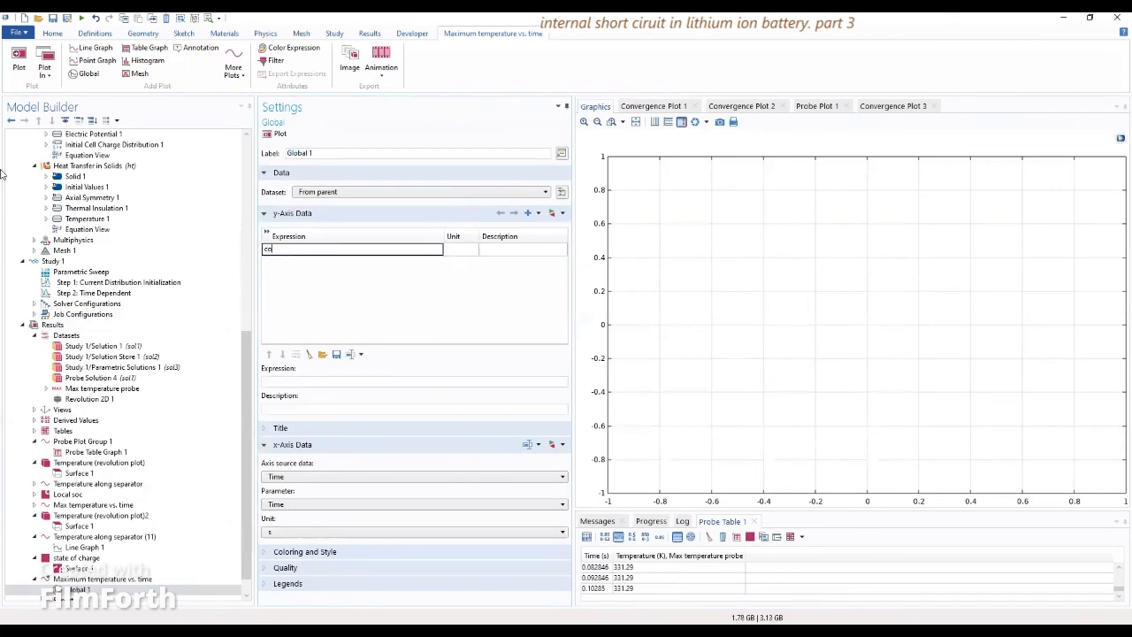
type("mp1.max")
type("op1(T)//")
left_click(447, 288)
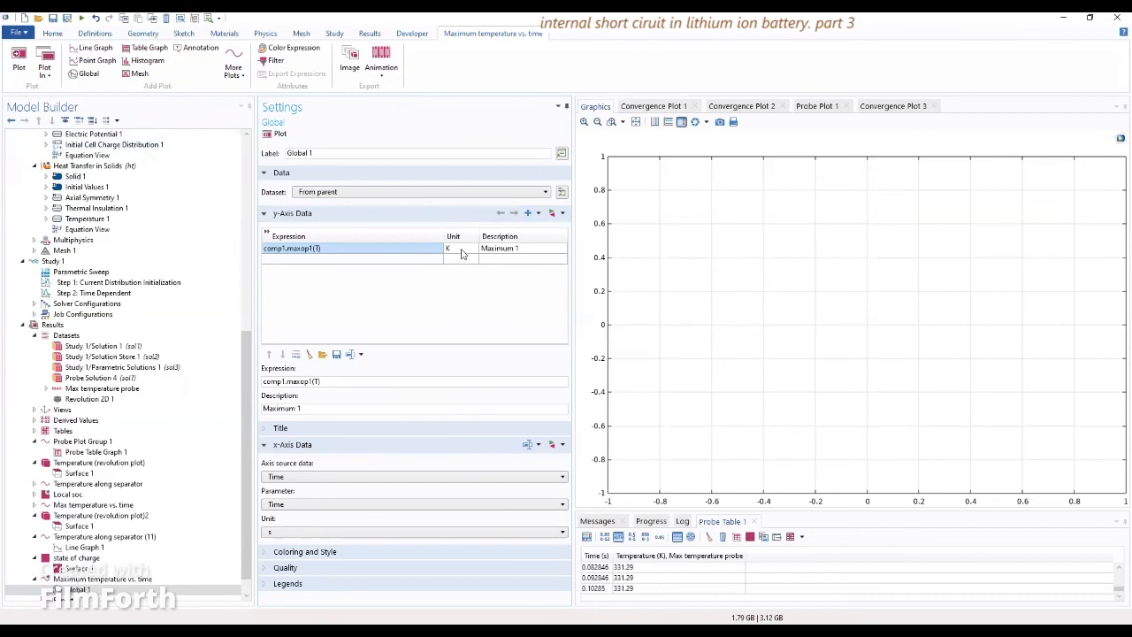
Set the unit of the comp1.maxop1(T) expression to degC
left_click(461, 252)
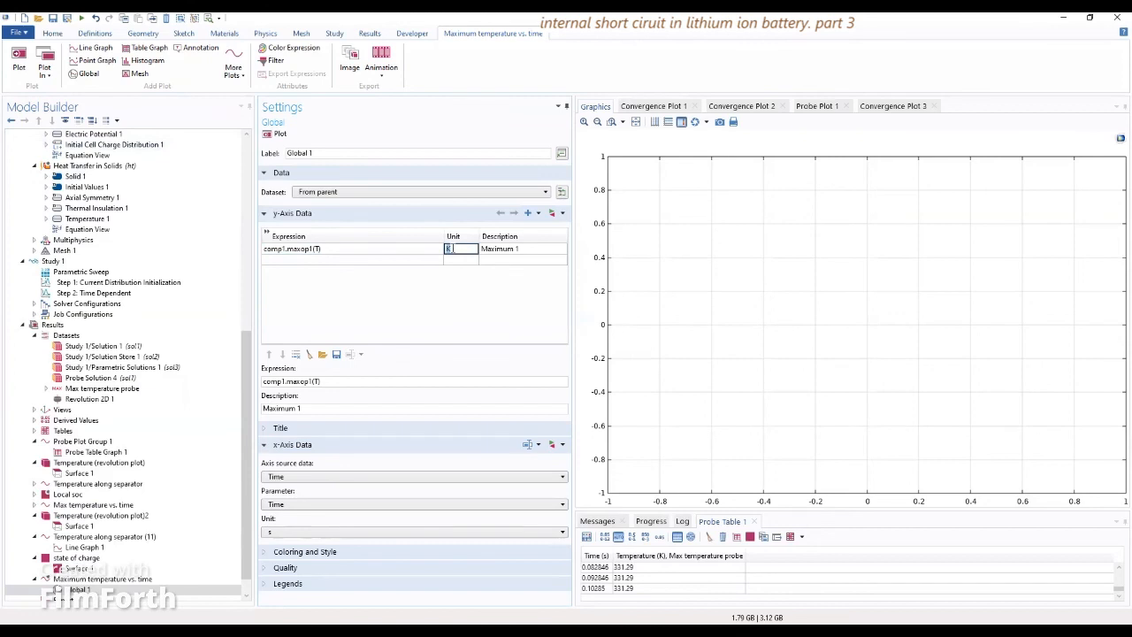
type("degC")
key("BackSpace")
key("BackSpace")
key("BackSpace")
type("degC")
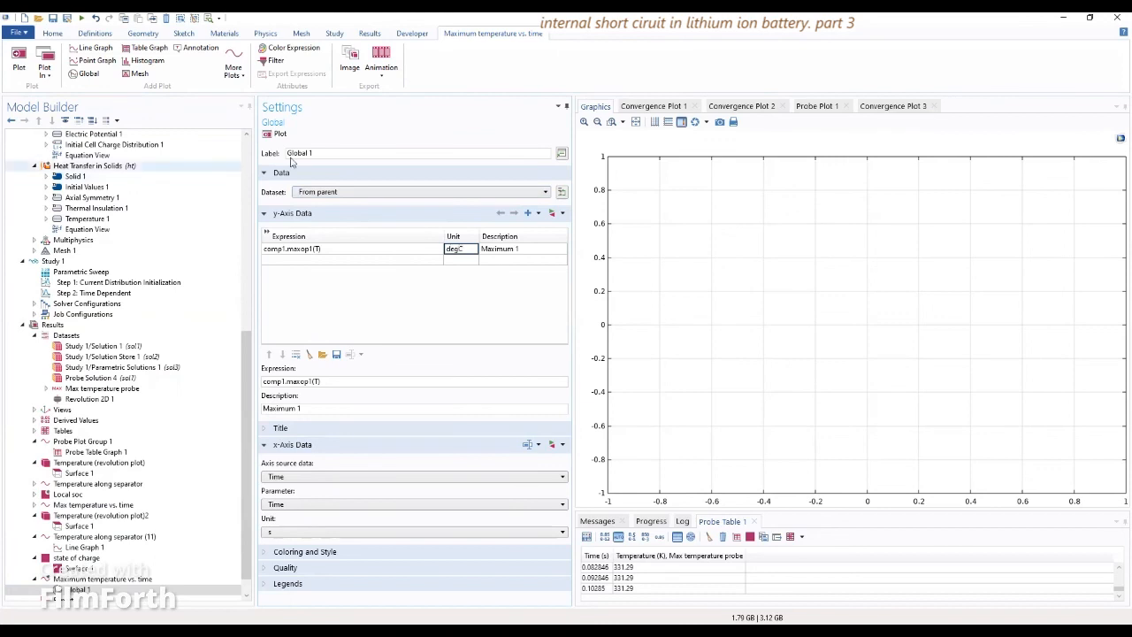
Change the description of the maximum temperature expression to Maximum battery temperature
left_click(532, 249)
left_click(532, 248)
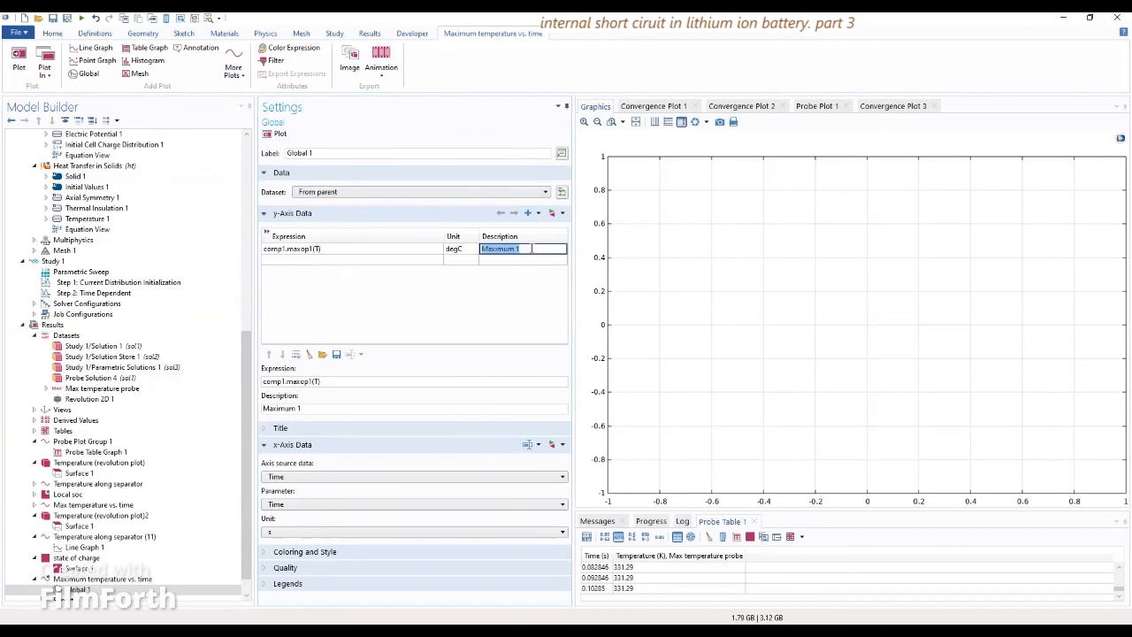
left_click(532, 249)
key("BackSpace")
type("battery temperature")
key("Return")
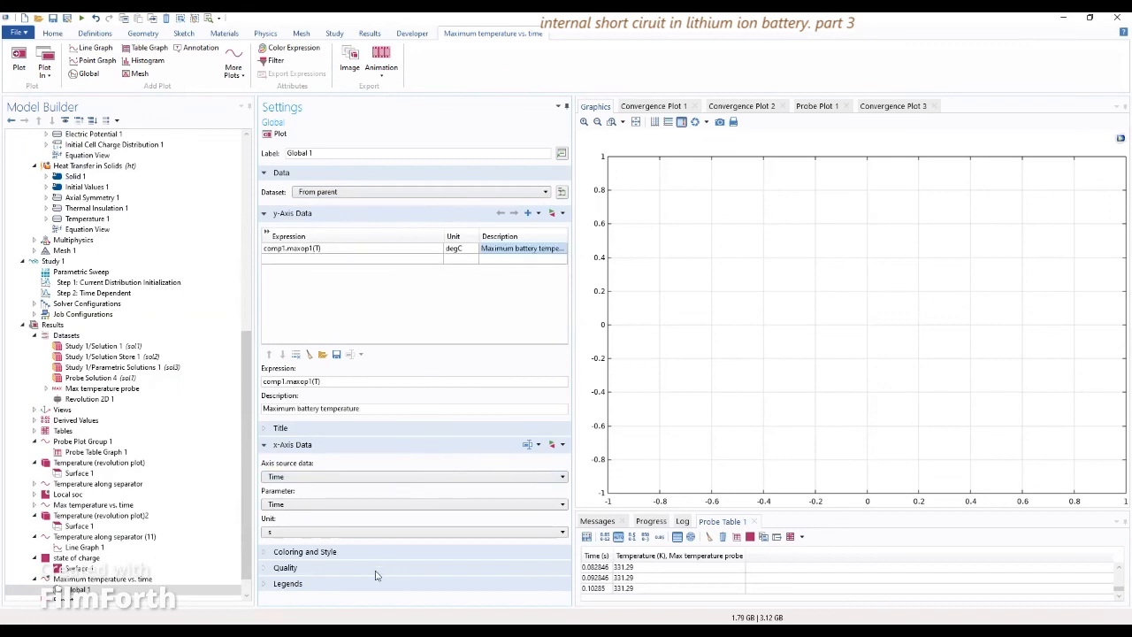
Exclude the description from the Global plot's automatic legends and plot the maximum battery temperature against time
left_click(350, 584)
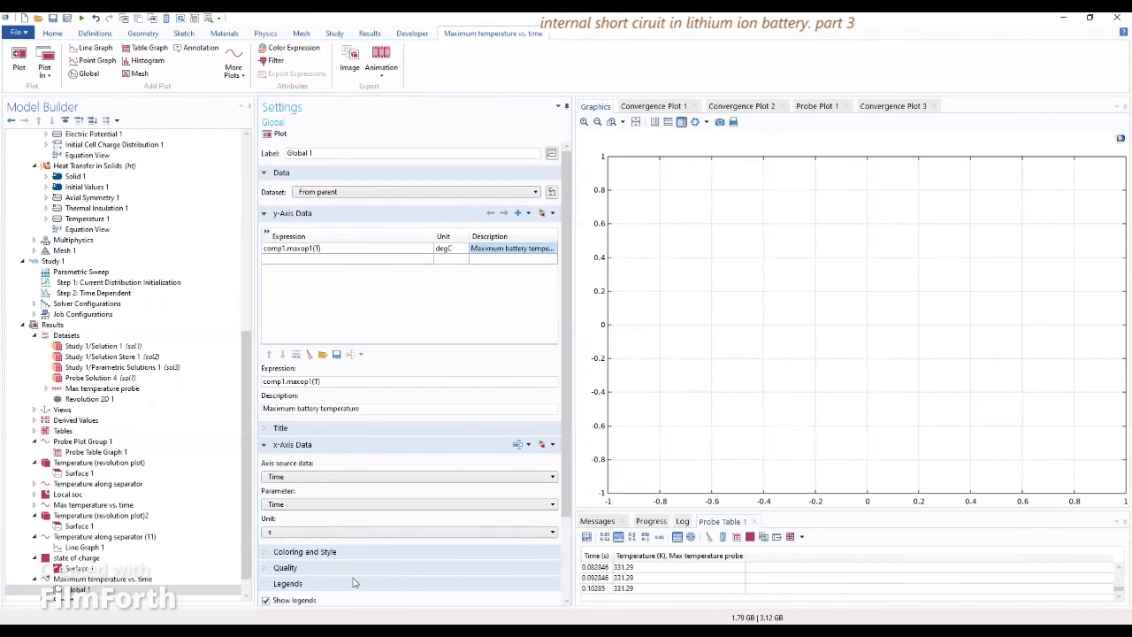
scroll(353, 580, "down", 3)
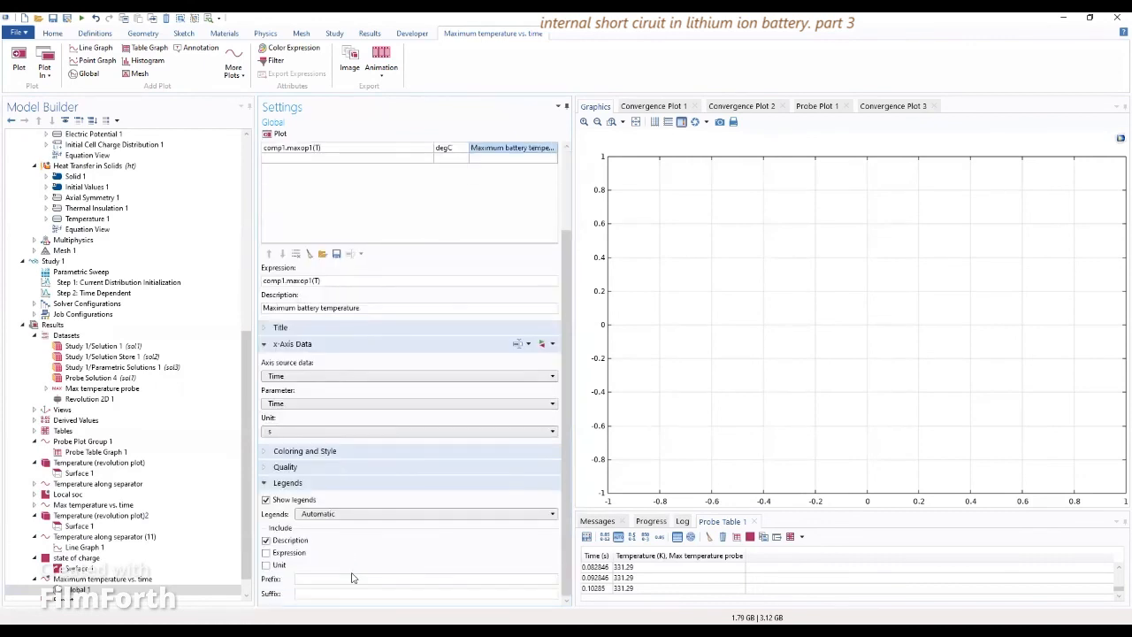
left_click(342, 517)
left_click(329, 527)
left_click(282, 135)
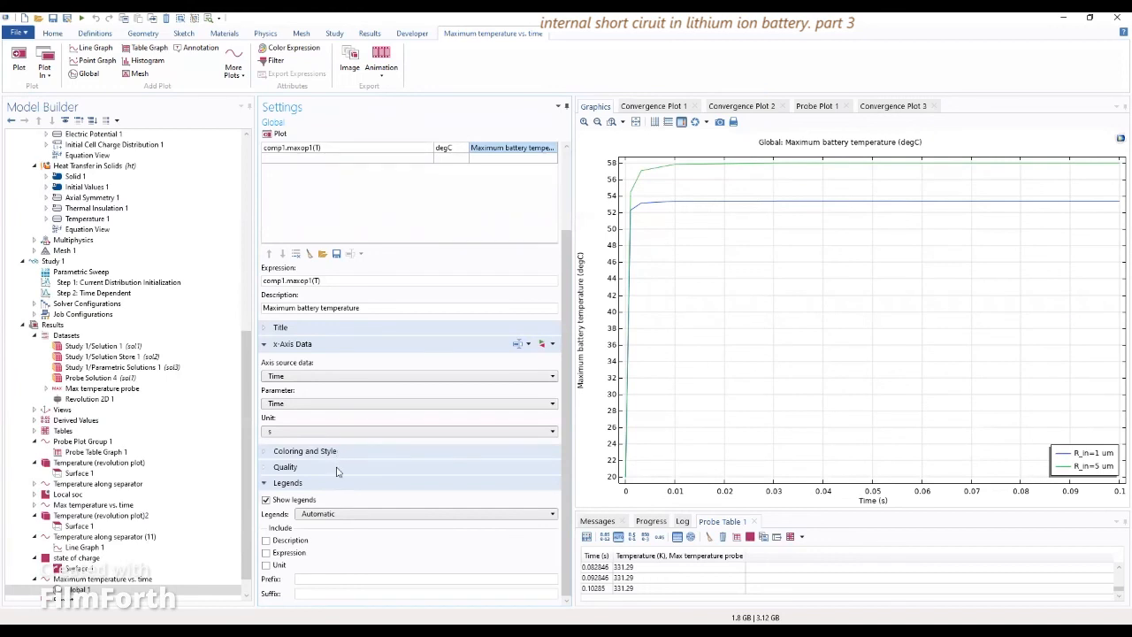
Review the state of charge, Temperature along separator (11) and Local soc plots and the Revolution 2D 1 dataset settings
scroll(245, 461, "down", 1)
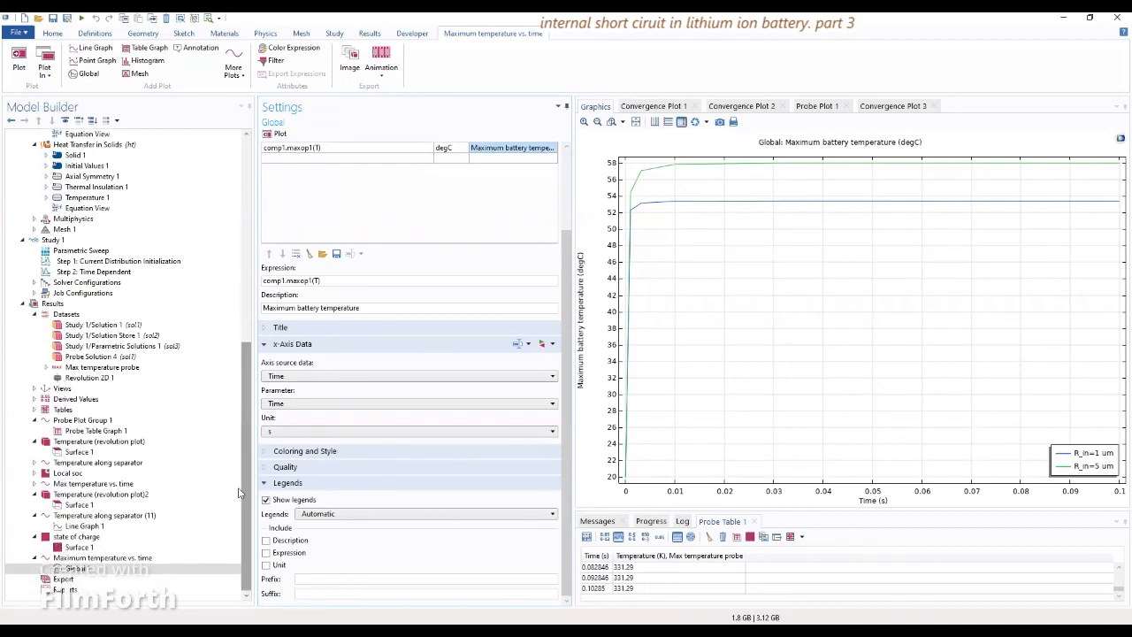
left_click(107, 546)
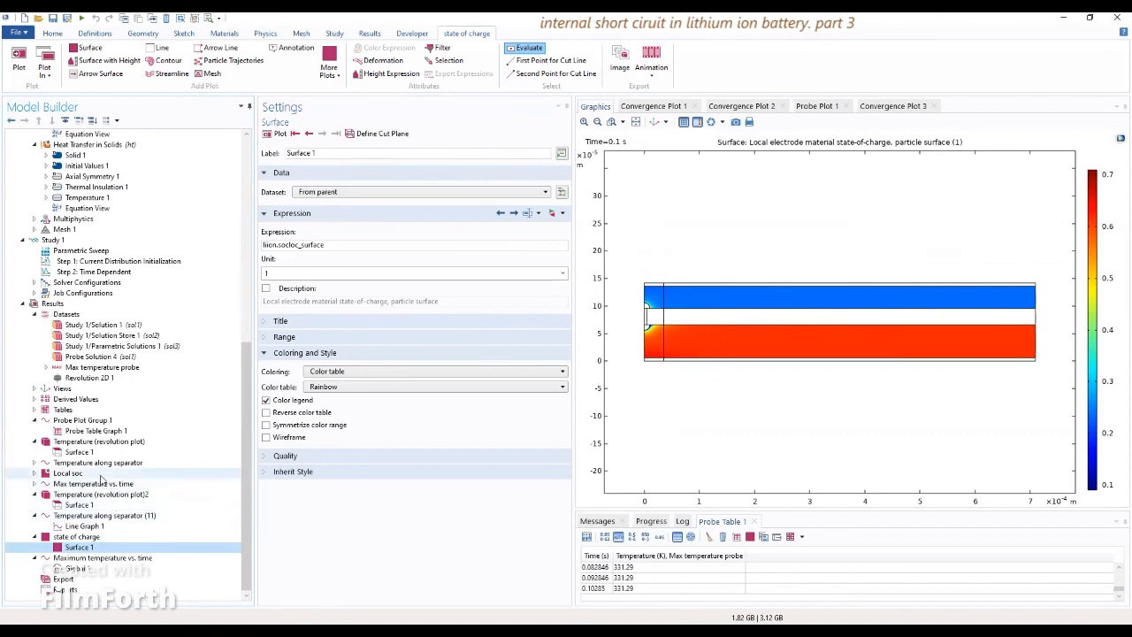
left_click(106, 515)
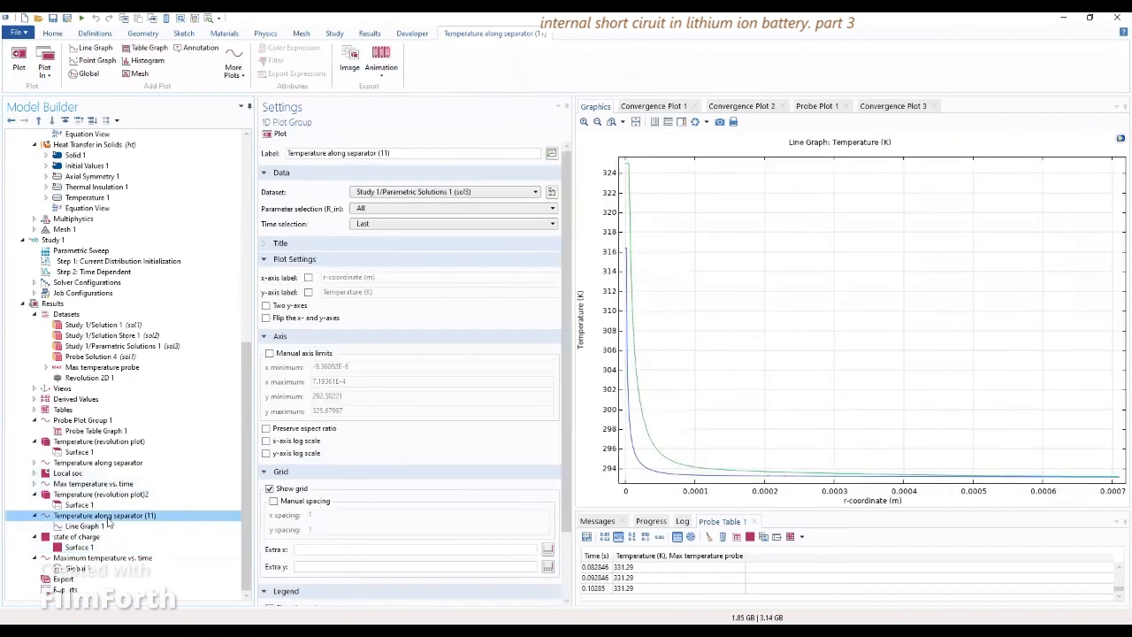
left_click(97, 474)
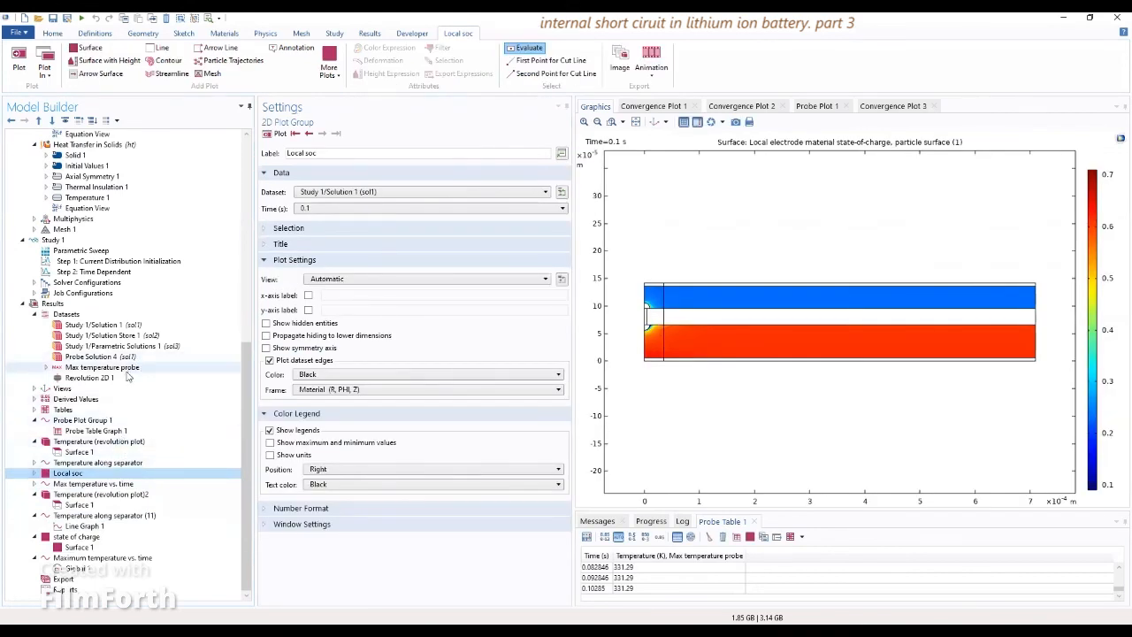
left_click(124, 377)
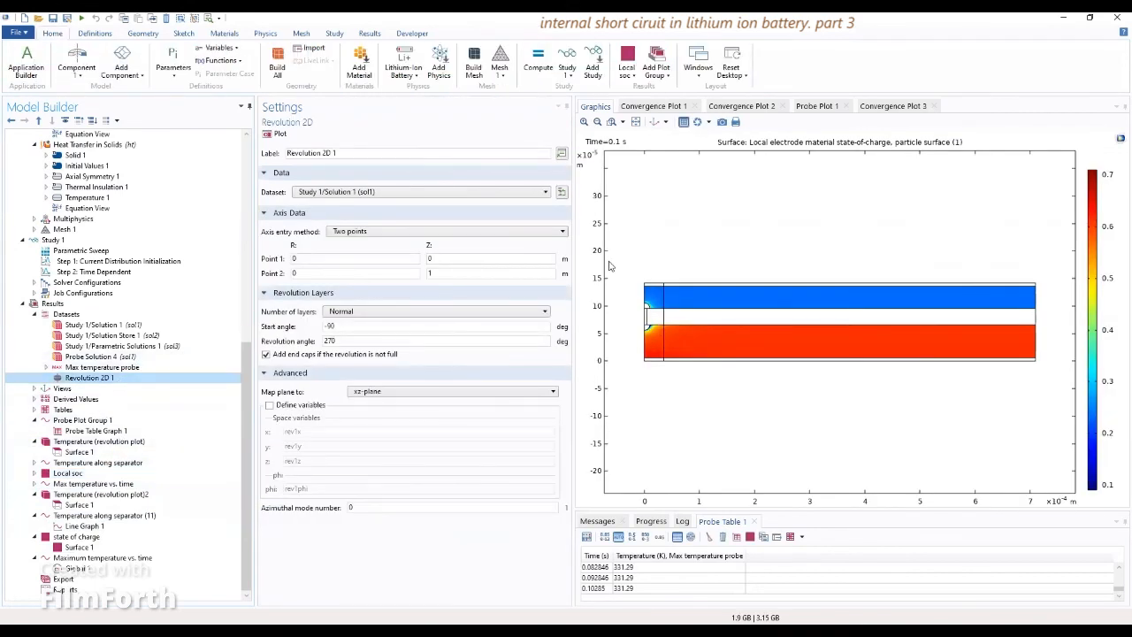